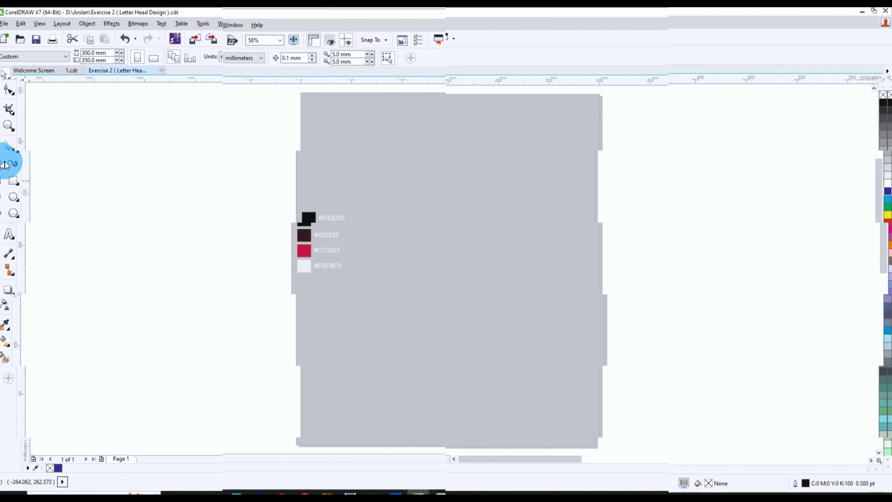
Draw a rectangle about 79 mm wide and 115 mm high right of the page's colour swatches
left_click(8, 179)
left_click_drag(434, 217, 513, 334)
left_click(7, 75)
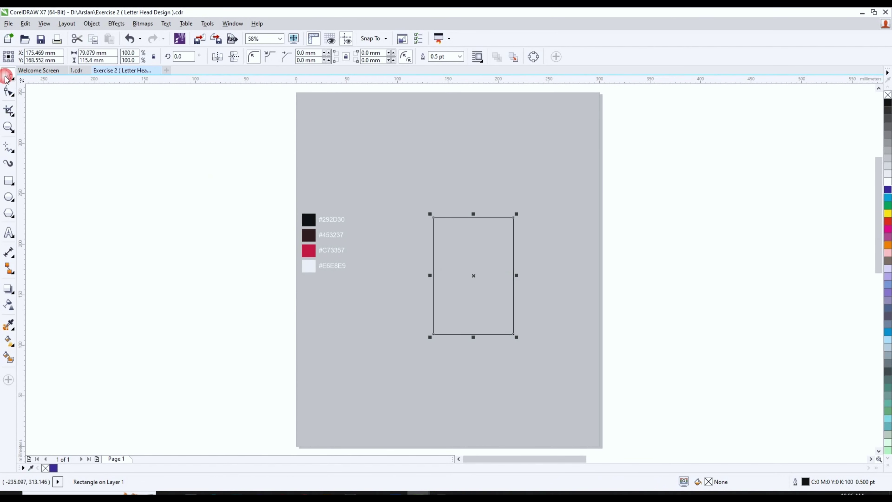
left_click(484, 257)
left_click(187, 140)
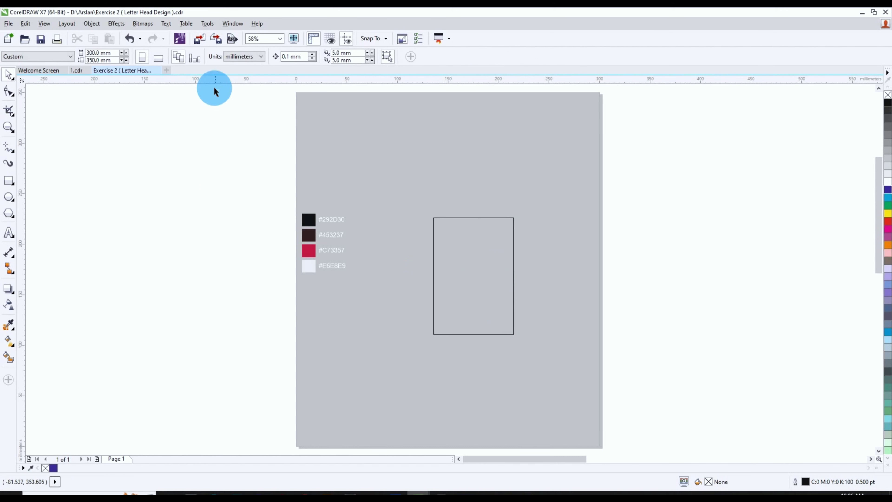
Switch the document units to centimeters and resize the rectangle to 21 cm wide by 27.9 cm high
left_click(246, 58)
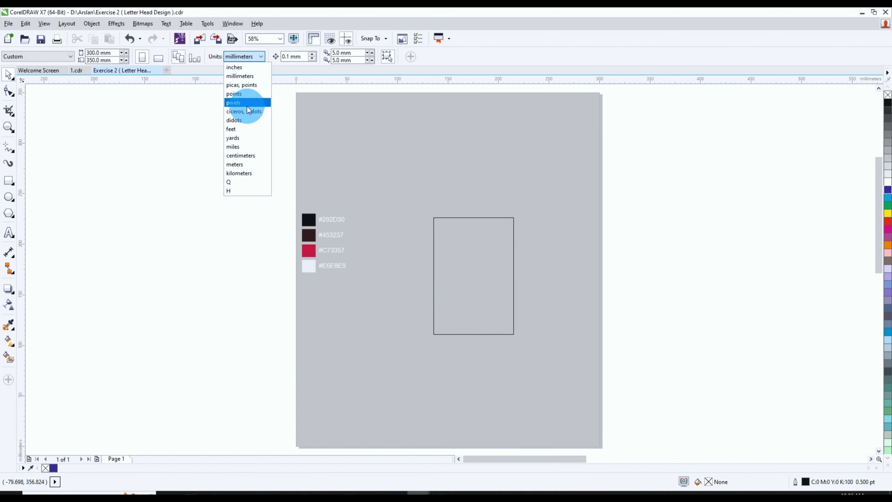
left_click(255, 158)
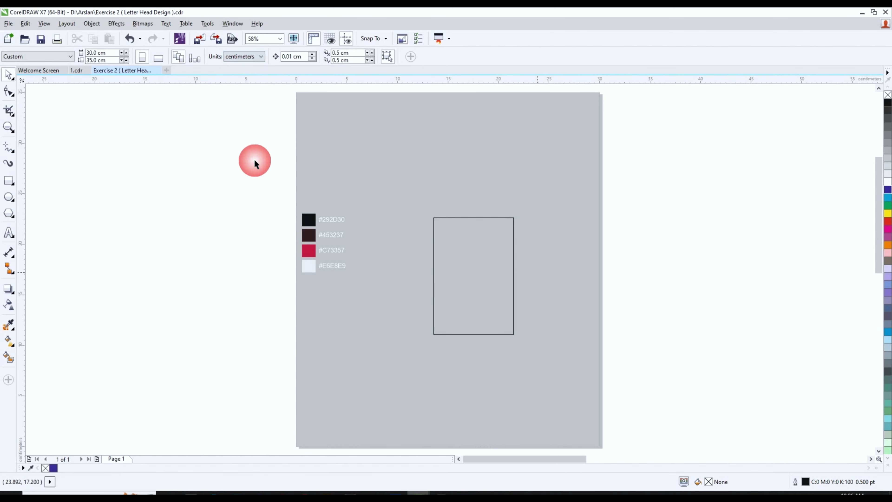
left_click(514, 262)
left_click(95, 52)
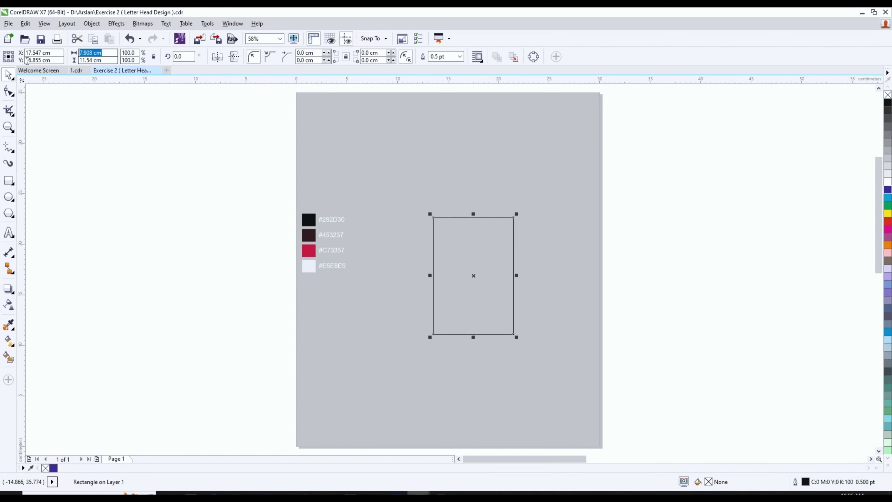
type("21")
left_click(93, 60)
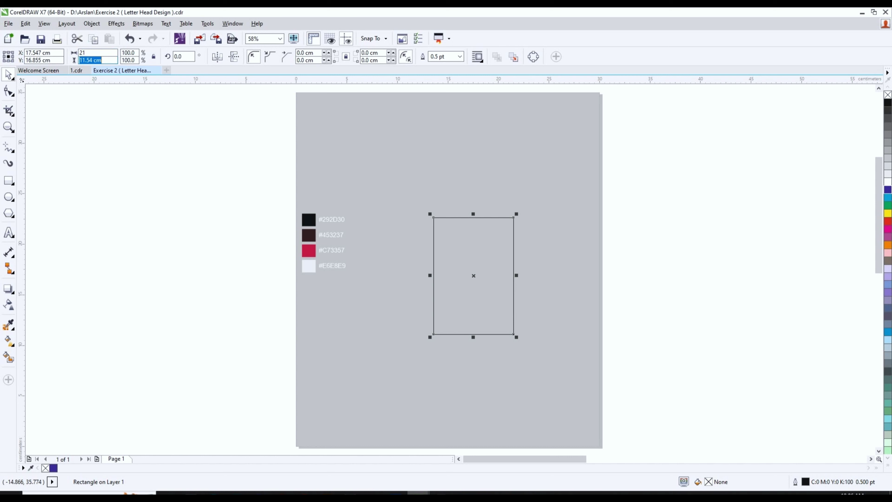
type("27.9")
key("Return")
left_click(188, 161)
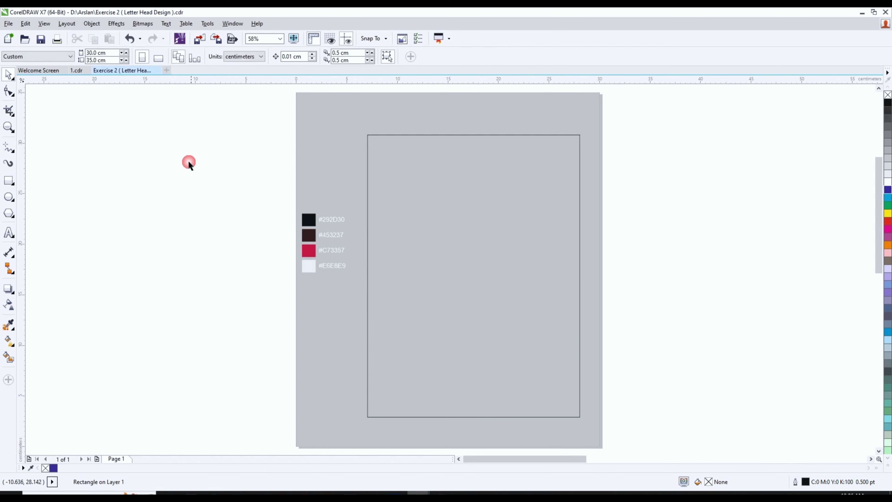
Set the document units back to millimeters and check the rectangle's width and height
left_click(246, 57)
left_click(242, 77)
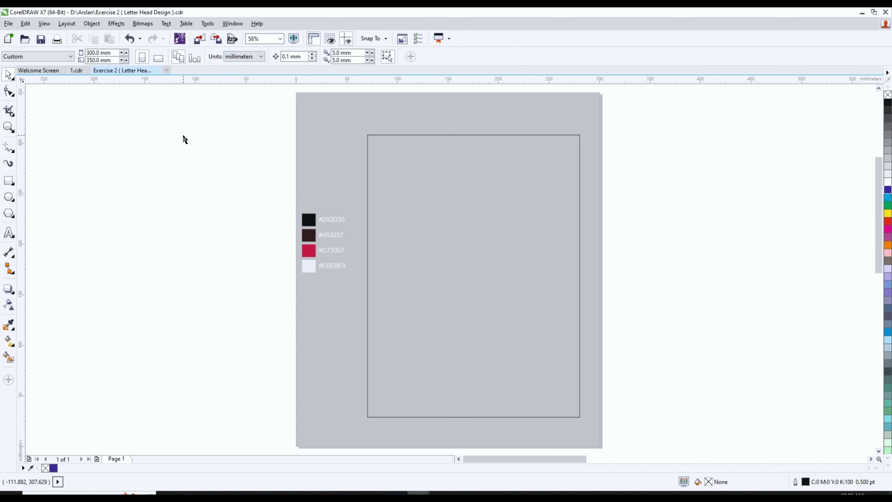
left_click(487, 200)
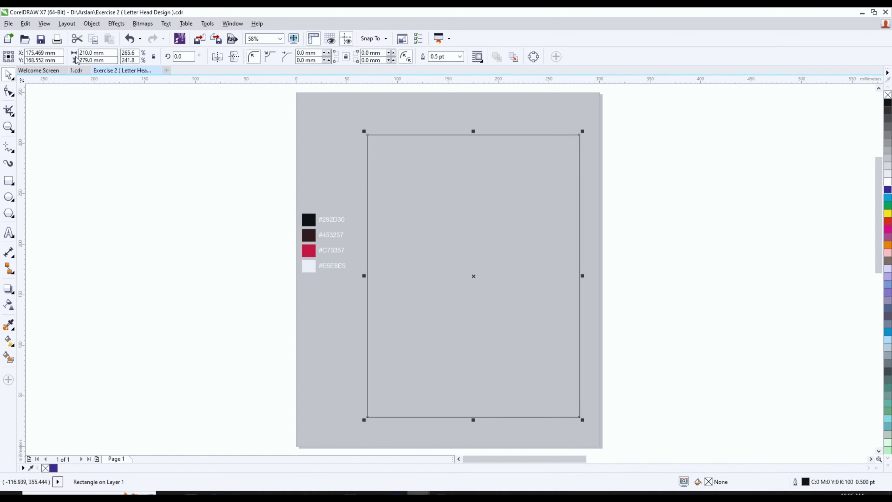
left_click(96, 53)
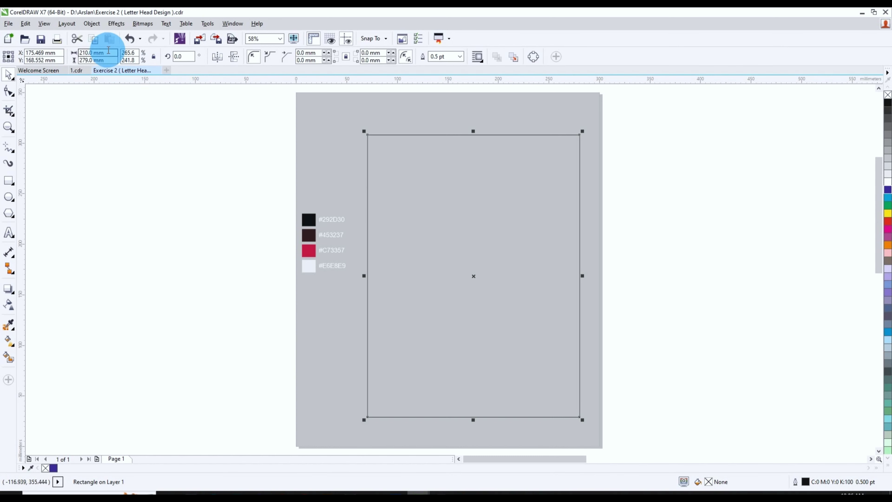
left_click(114, 61)
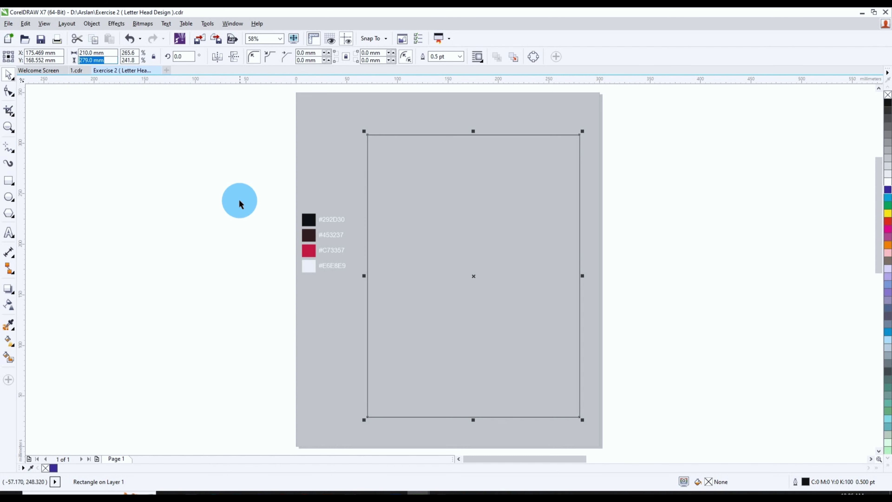
left_click(145, 202)
Move the large rectangle slightly left on the page, centred at about X 168.3 mm, Y 168.1 mm
scroll(145, 203, "down", 3)
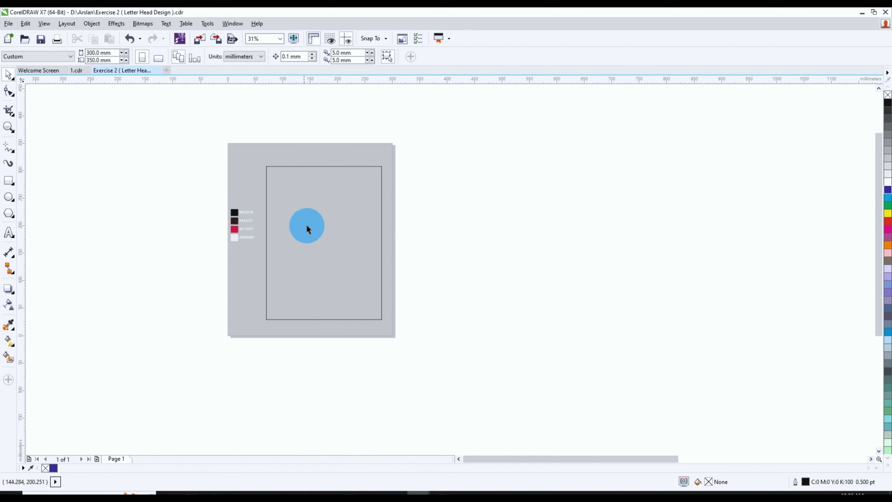
scroll(306, 228, "up", 2)
left_click(371, 256)
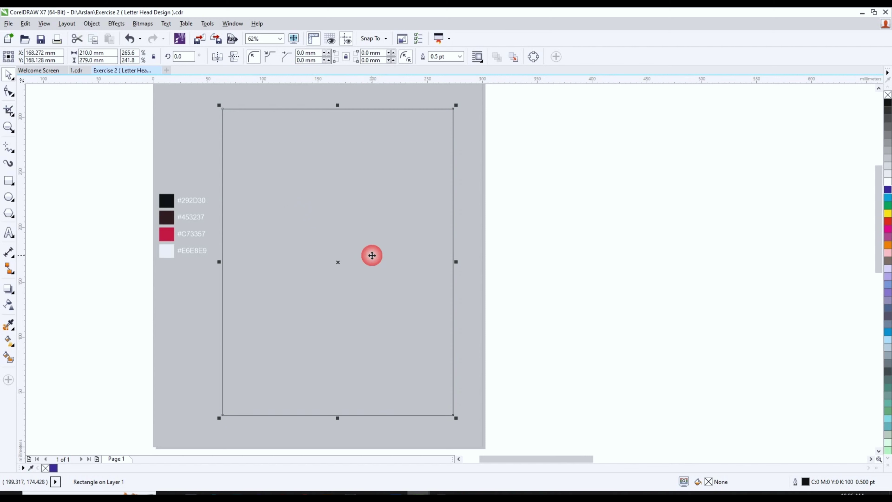
right_click(374, 255)
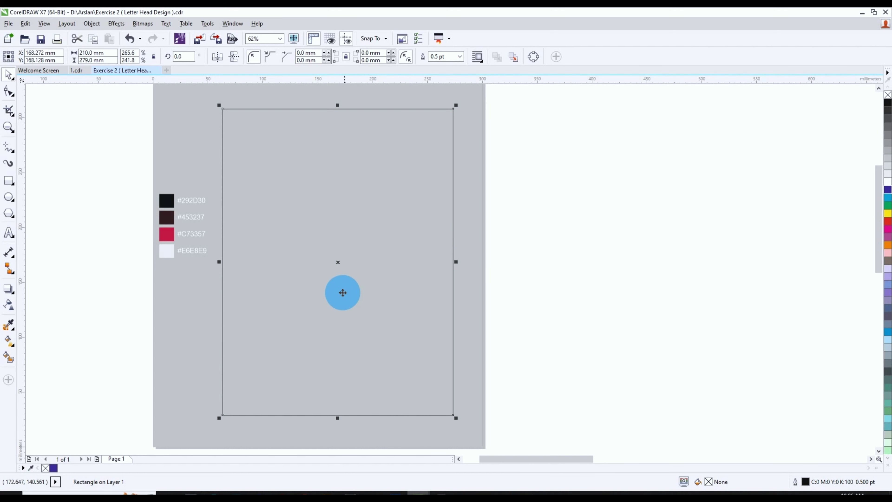
Apply a one-step inside contour with a 3 mm offset to the large rectangle
left_click(10, 290)
left_click(46, 302)
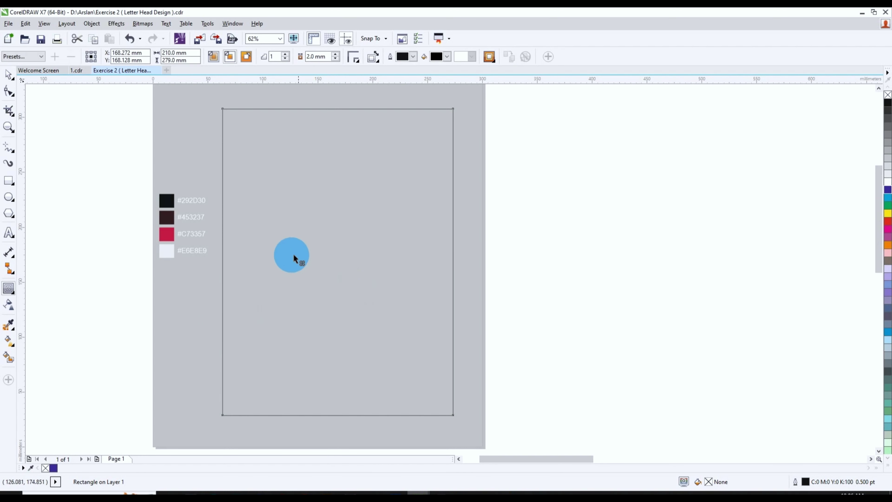
triple_click(316, 56)
type("3")
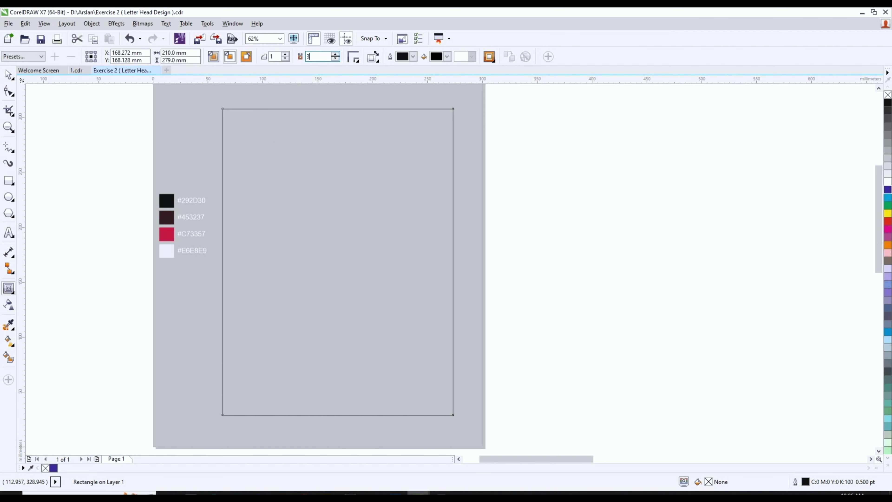
left_click(232, 55)
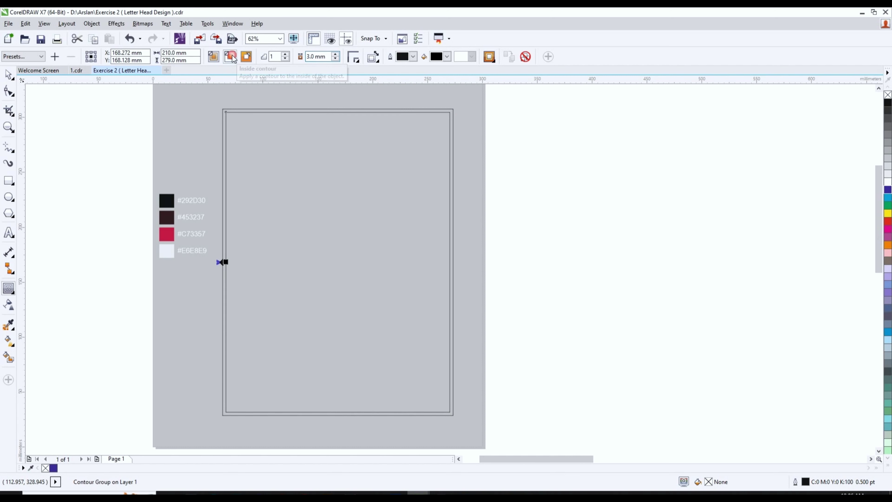
left_click(9, 74)
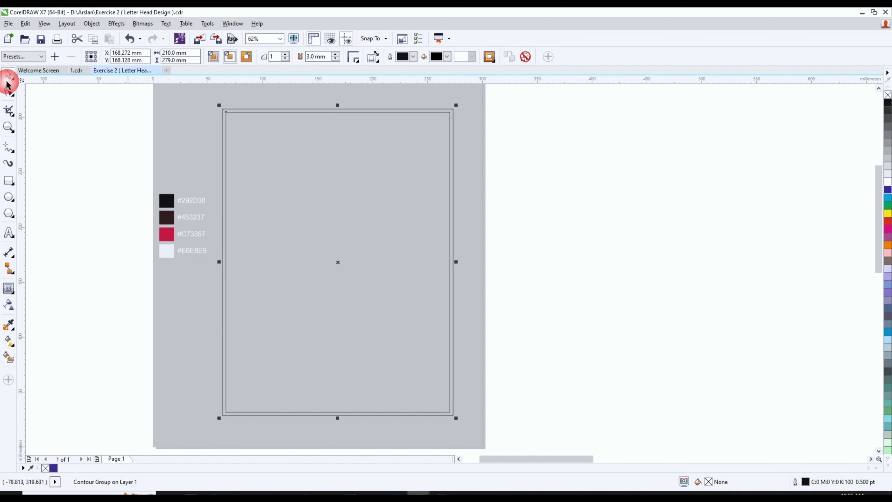
left_click(328, 177)
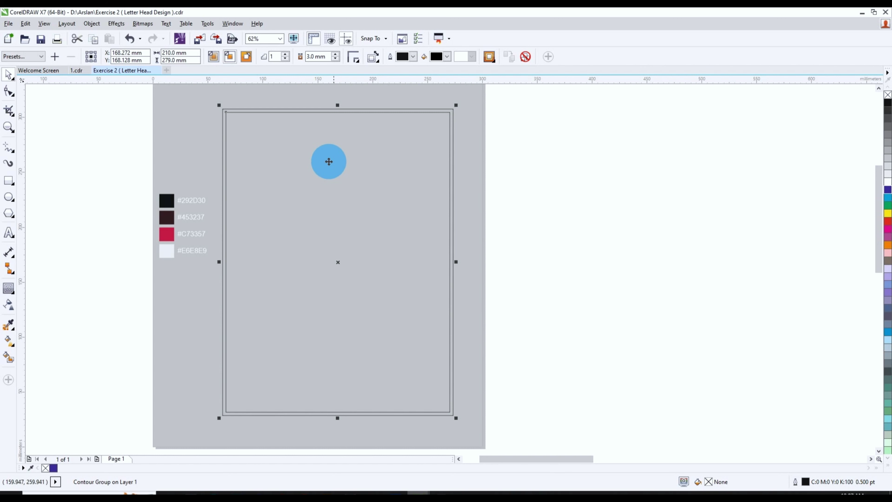
Set the rectangle's inside contour offset to 5 mm
left_click(285, 60)
type("5")
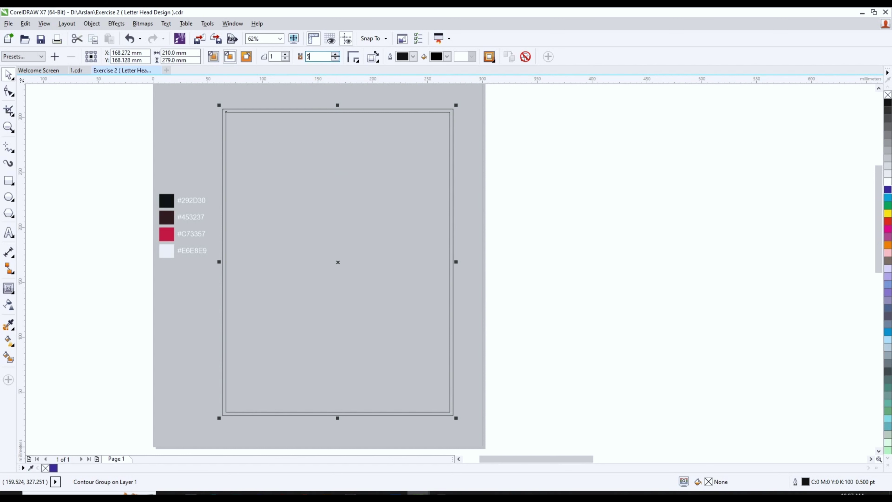
key("Return")
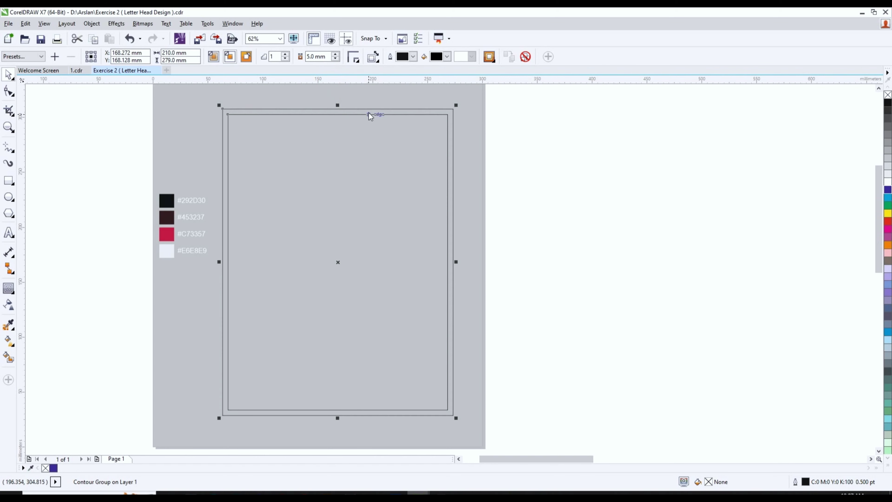
Place horizontal and vertical guidelines along all four edges of the inner contour
left_click_drag(370, 116, 370, 114)
left_click_drag(365, 80, 364, 410)
left_click_drag(26, 278, 447, 326)
left_click(543, 273)
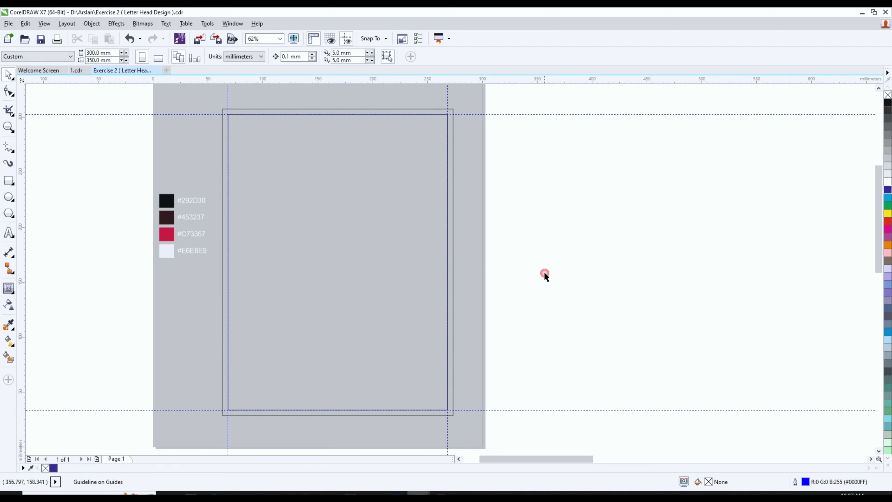
Break the contour group apart and delete the inner contour rectangle, keeping the outer rectangle and guidelines
scroll(362, 136, "up", 1)
left_click(354, 171)
scroll(221, 332, "down", 1)
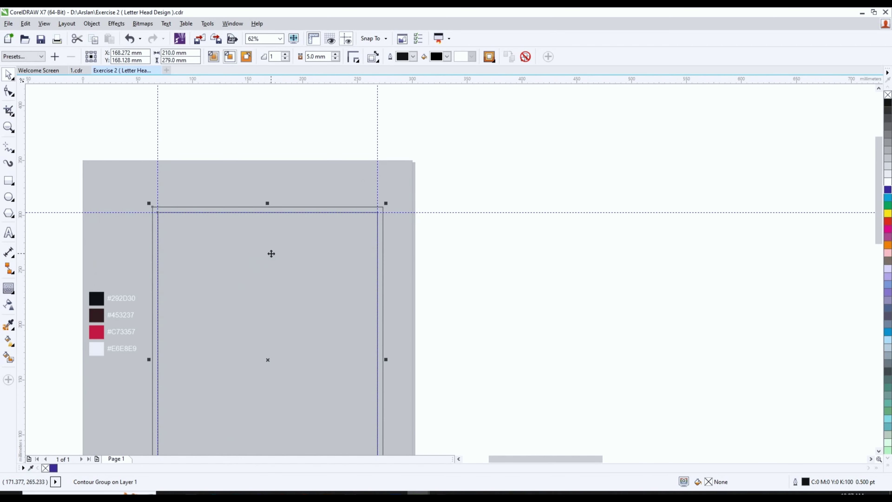
right_click(272, 255)
left_click(312, 274)
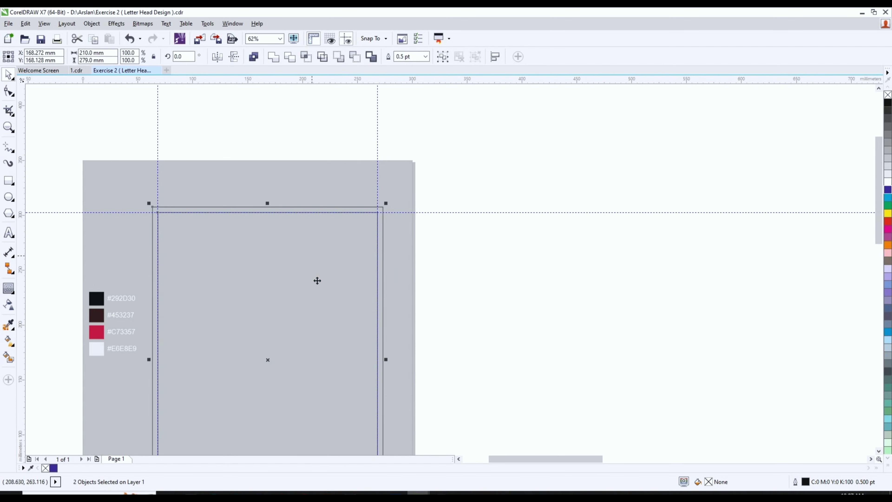
left_click(558, 272)
left_click(352, 283)
key("Escape")
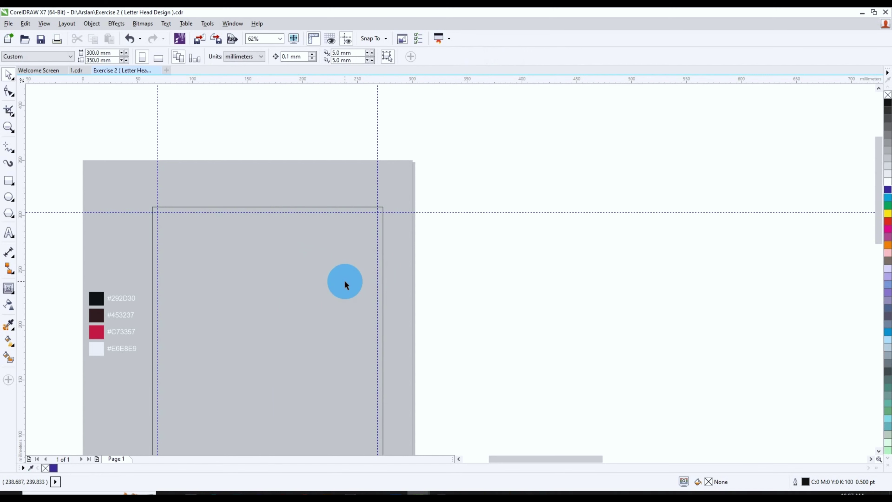
Examine the margin between the guidelines and the outer rectangle's edges and corners
scroll(374, 213, "up", 2)
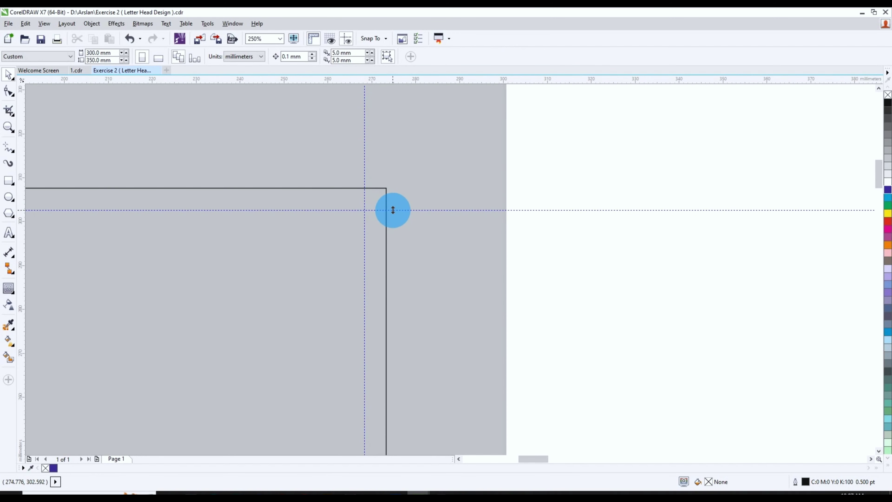
scroll(339, 151, "down", 2)
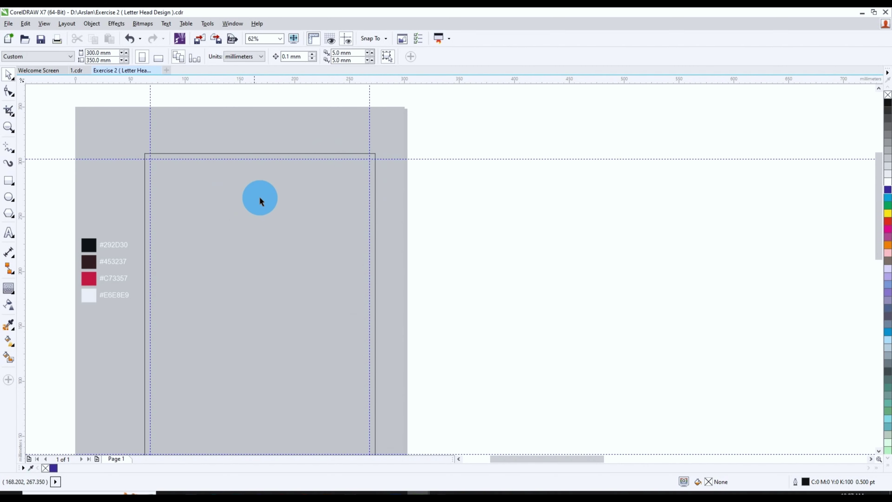
scroll(235, 165, "up", 1)
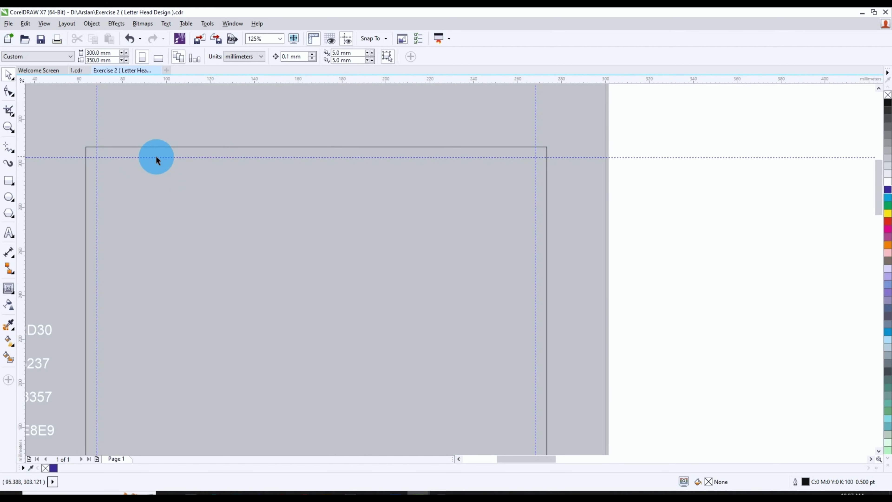
scroll(315, 164, "down", 1)
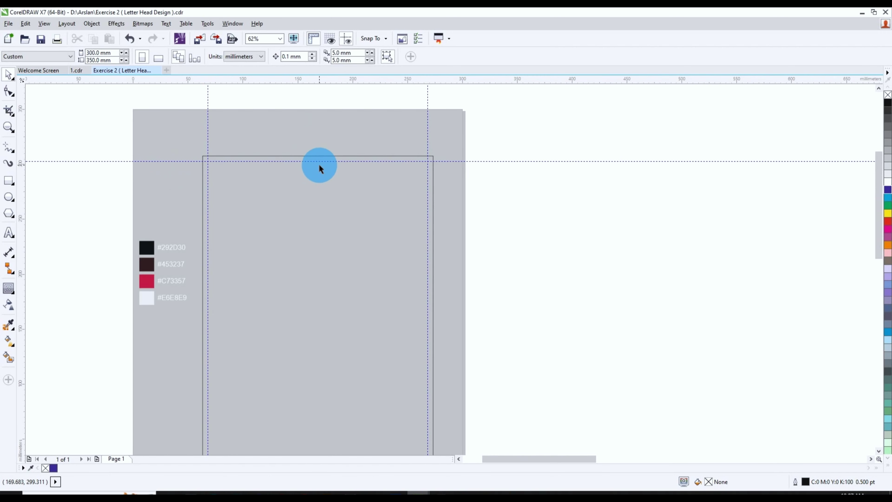
scroll(213, 152, "down", 1)
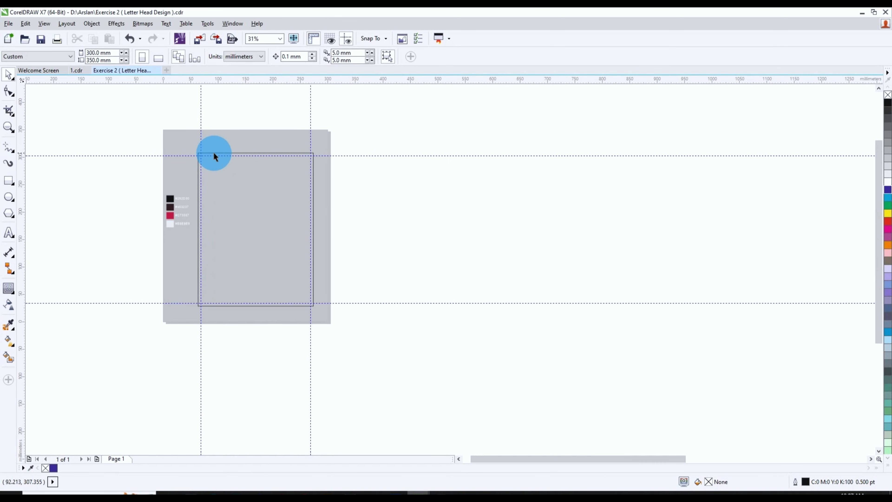
scroll(222, 152, "up", 1)
scroll(205, 155, "down", 1)
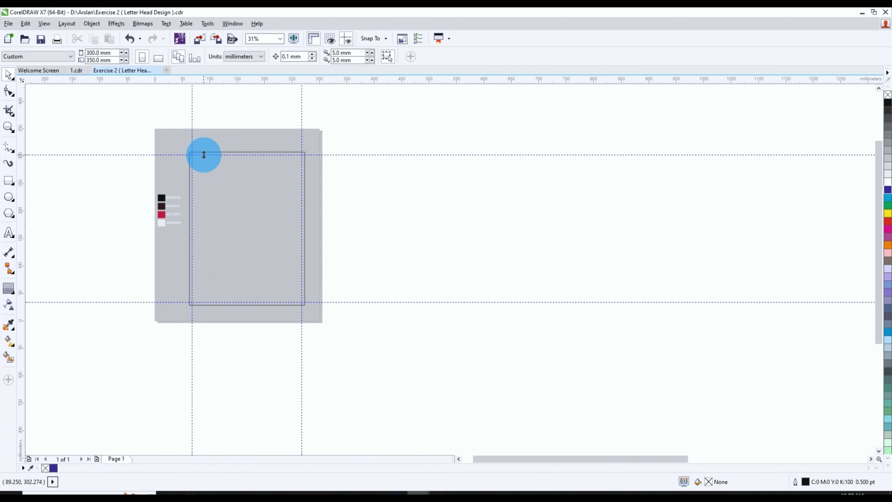
Squeeze a duplicate of the large rectangle into a full-width header strip about 12.6 mm high along its top edge
scroll(215, 158, "up", 1)
left_click(249, 195)
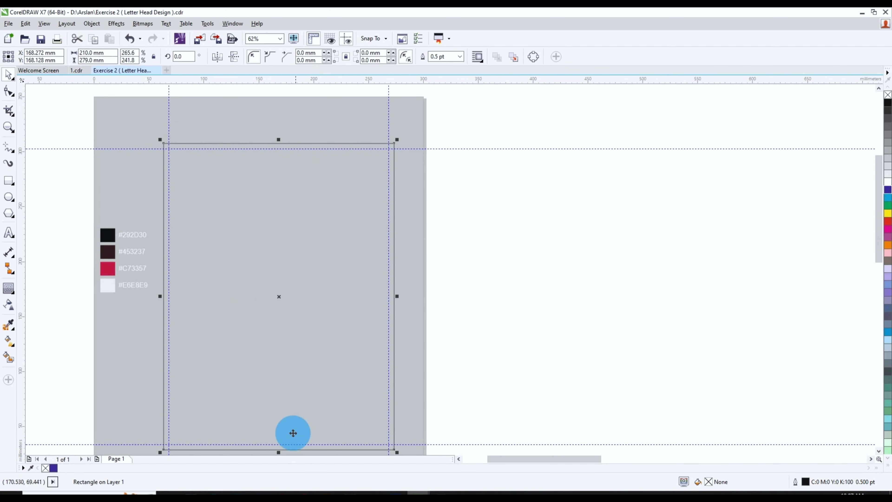
left_click_drag(279, 454, 296, 155)
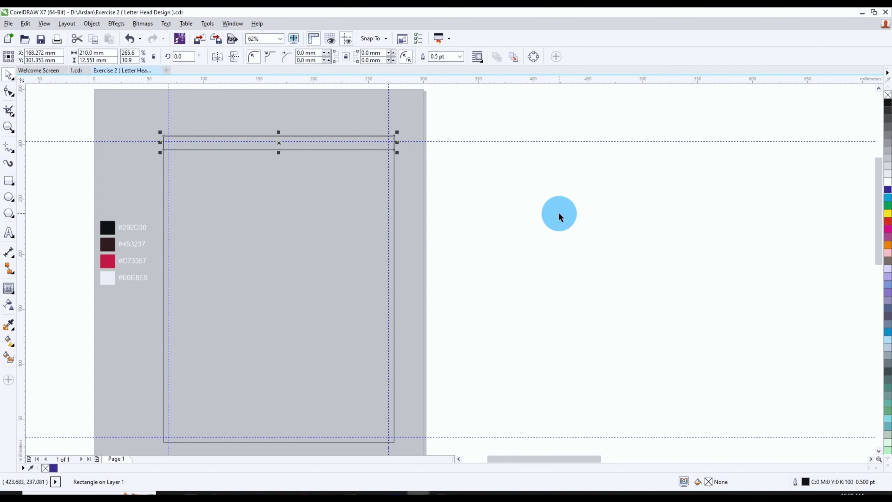
Make a duplicate of the header strip narrowed to about 112 mm, aligned with the strip's left end
left_click_drag(398, 142, 290, 149)
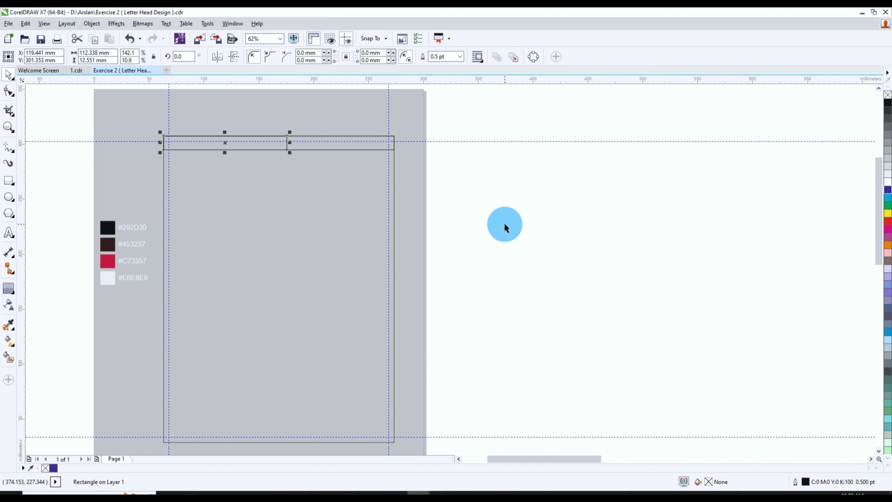
left_click(504, 226)
left_click(350, 247)
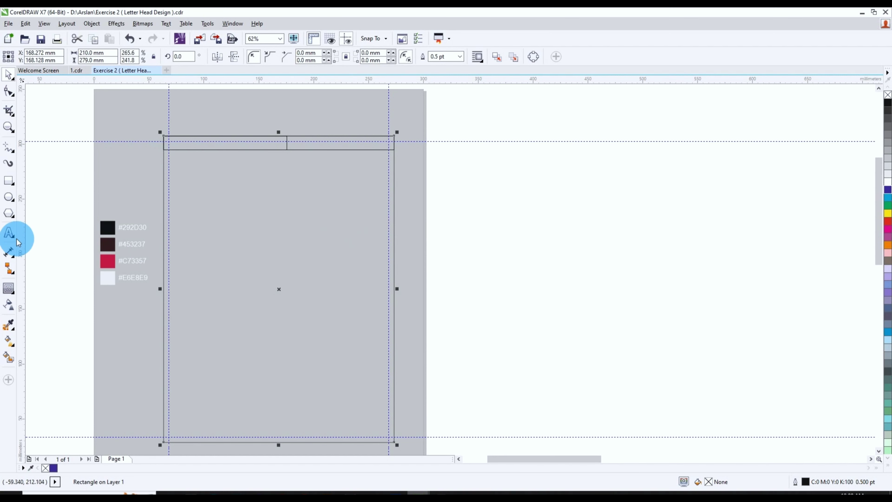
Add a vertical and a horizontal guideline through the centre of the large page rectangle
left_click_drag(18, 243, 279, 278)
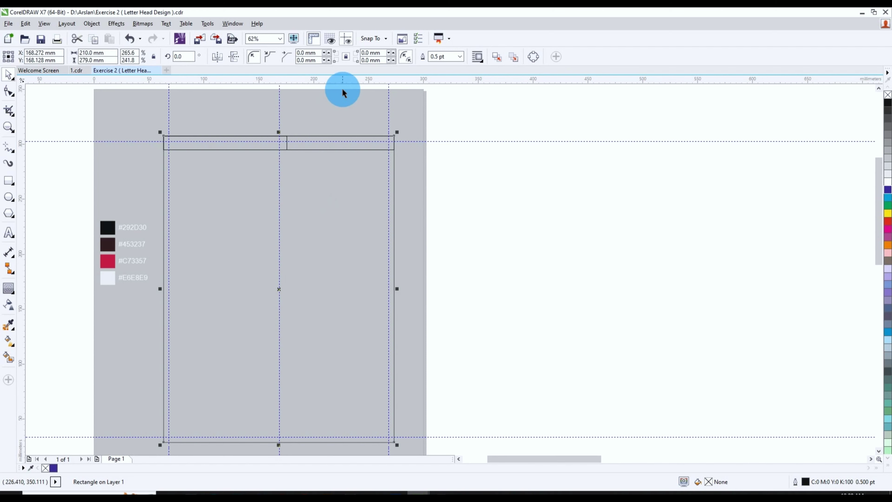
left_click_drag(343, 92, 343, 290)
left_click(267, 154)
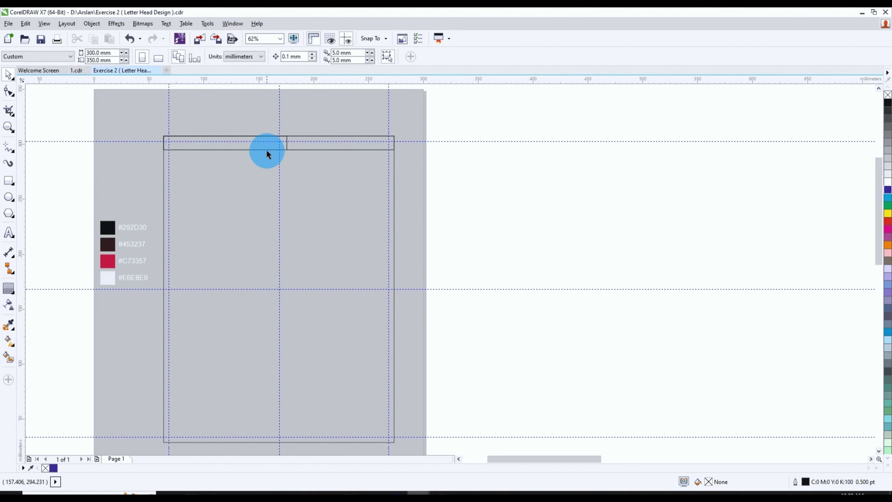
Stretch the narrow header rectangle downward to a height of about 41.3 mm, keeping its upper edge in place
left_click(269, 148)
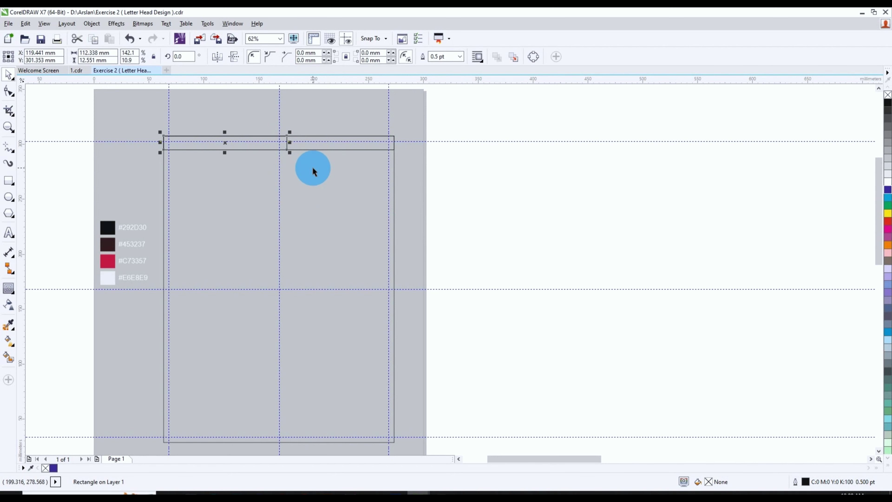
left_click_drag(288, 143, 291, 143)
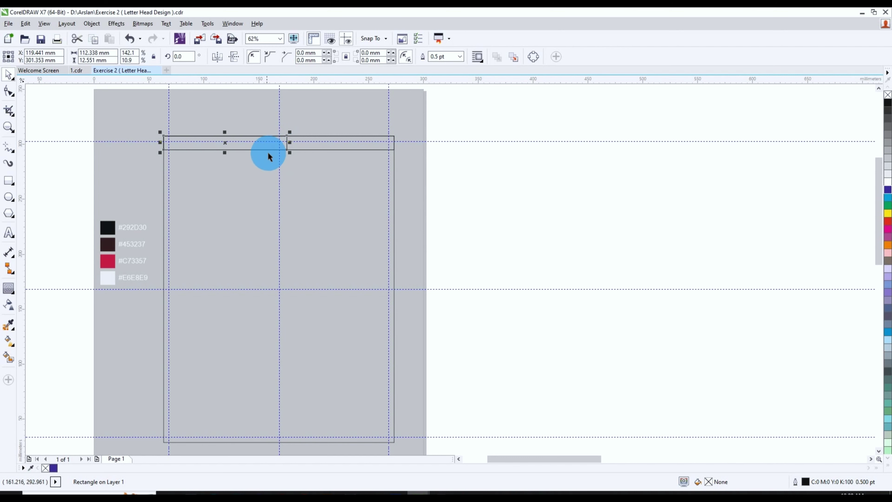
left_click_drag(224, 152, 222, 179)
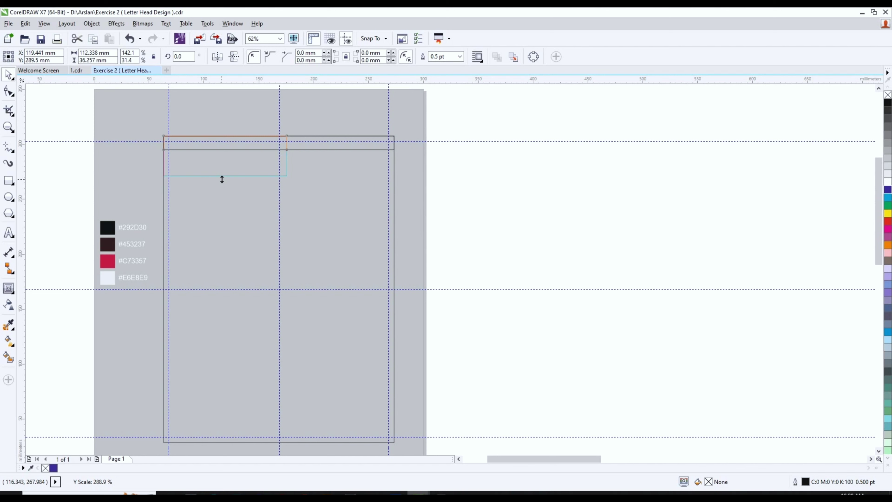
left_click_drag(222, 179, 214, 179)
left_click(482, 176)
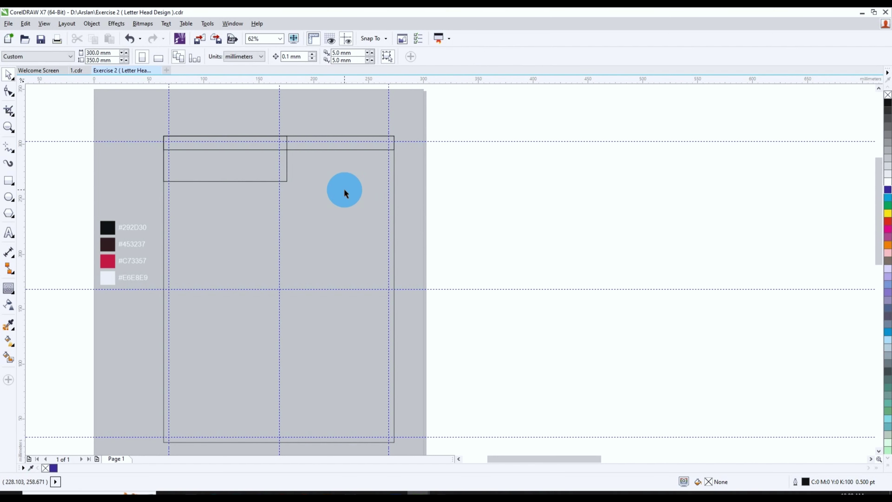
Squeeze a duplicate of the large page rectangle into a full-width strip about 29.9 mm high along its top edge
left_click(333, 173)
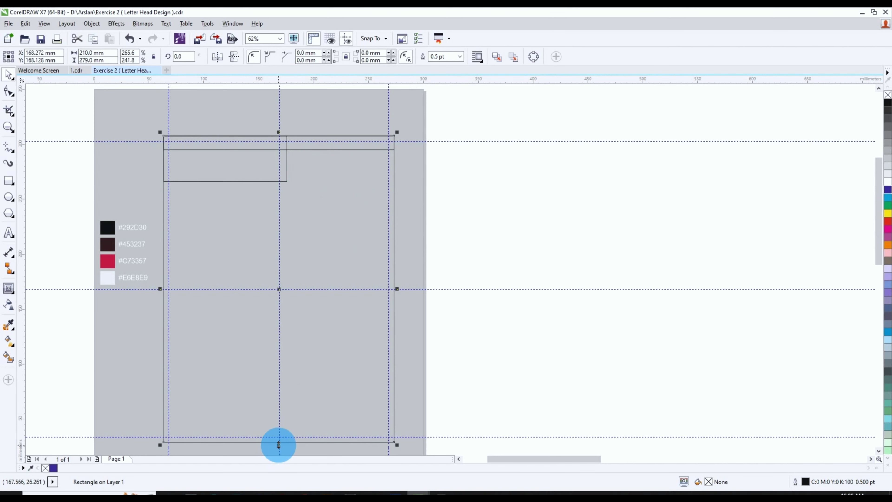
left_click_drag(279, 443, 324, 172)
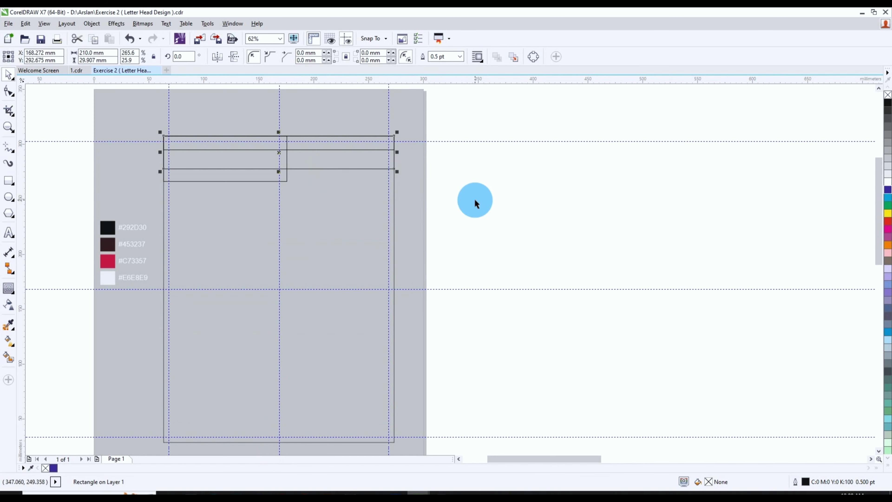
left_click(474, 201)
Extend the narrow header rectangle further downward to a height of about 47.7 mm
left_click(276, 181)
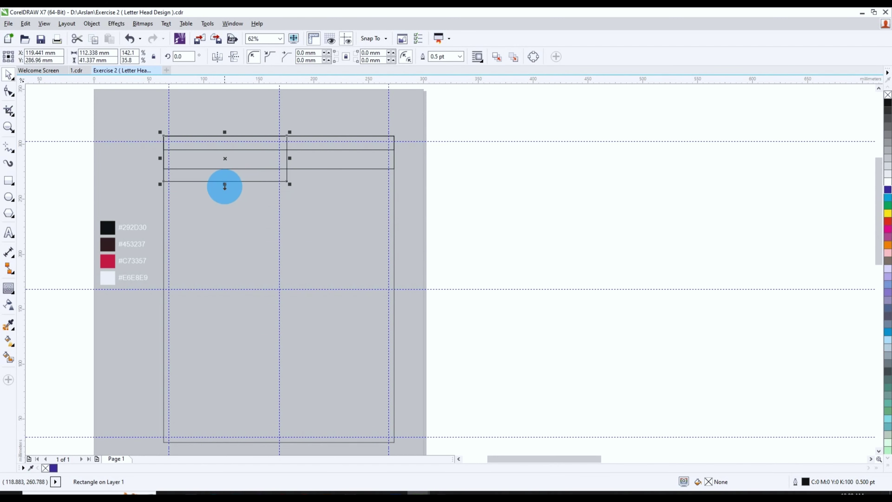
left_click_drag(225, 182, 224, 191)
left_click(453, 190)
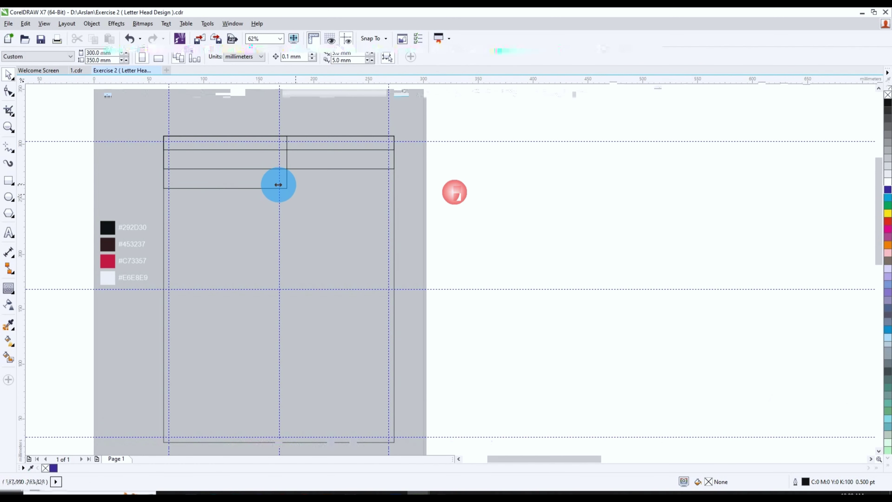
Try to weld the narrow header rectangle to the 29.9 mm high full-width strip, and undo the weld
left_click(270, 178)
scroll(384, 146, "up", 2)
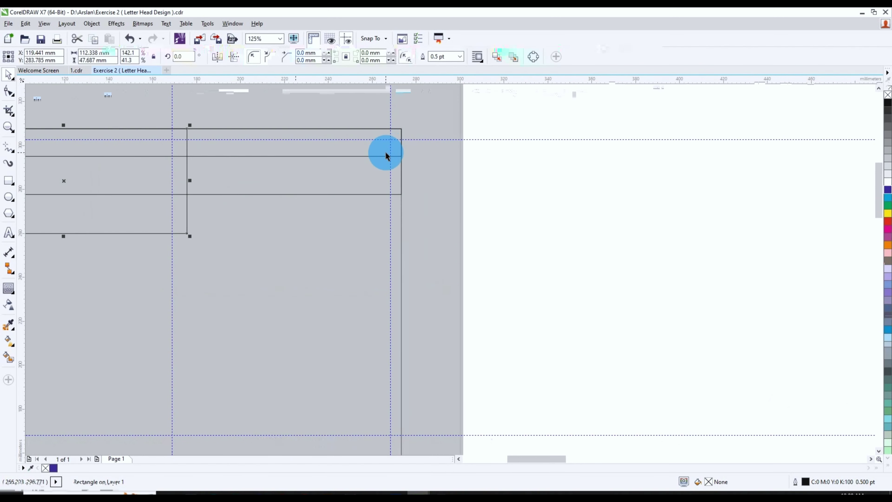
left_click(385, 147, "shift")
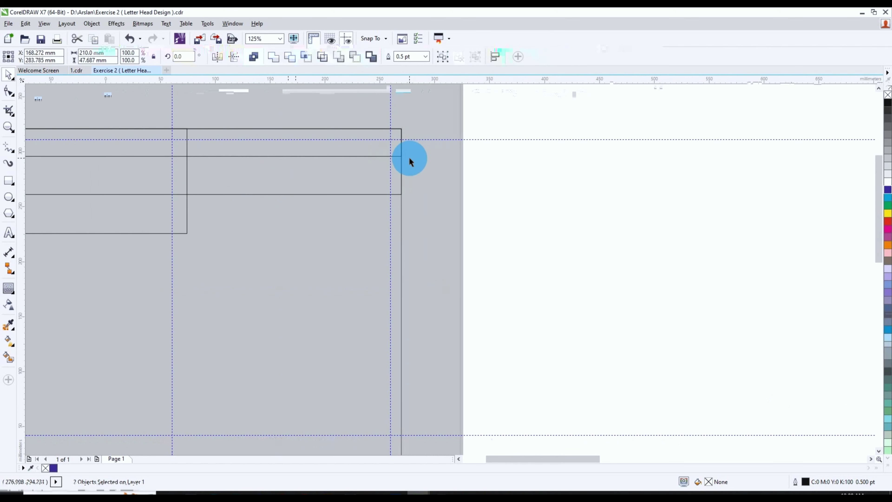
scroll(396, 158, "down", 2)
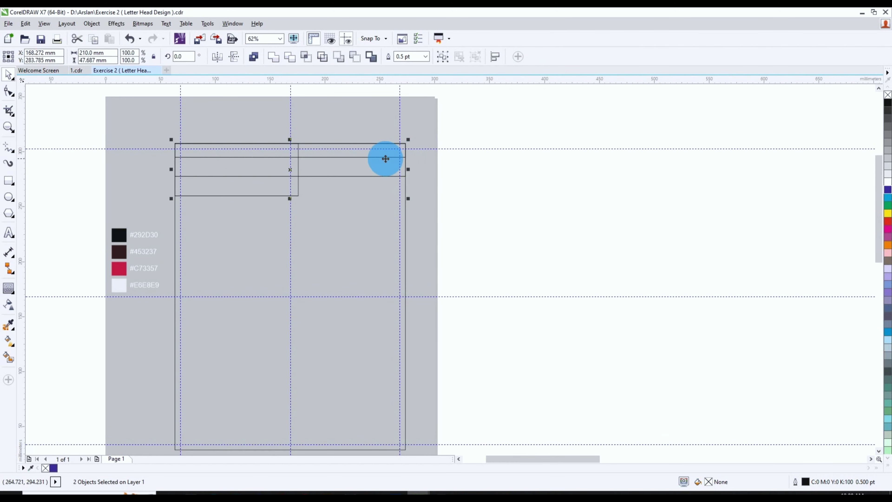
left_click(278, 57)
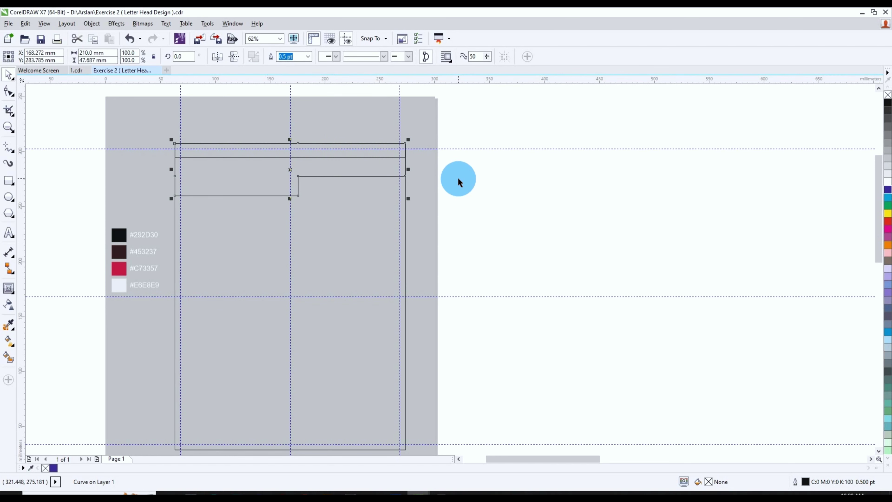
scroll(351, 165, "up", 2)
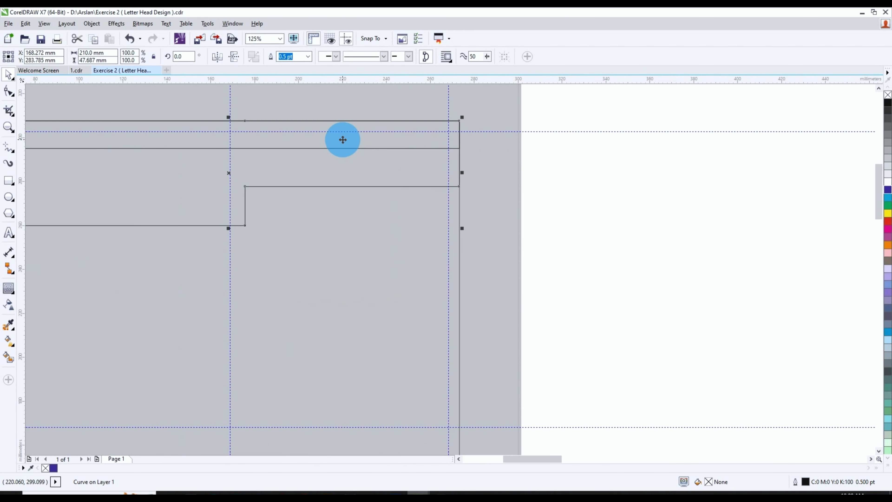
scroll(304, 149, "down", 2)
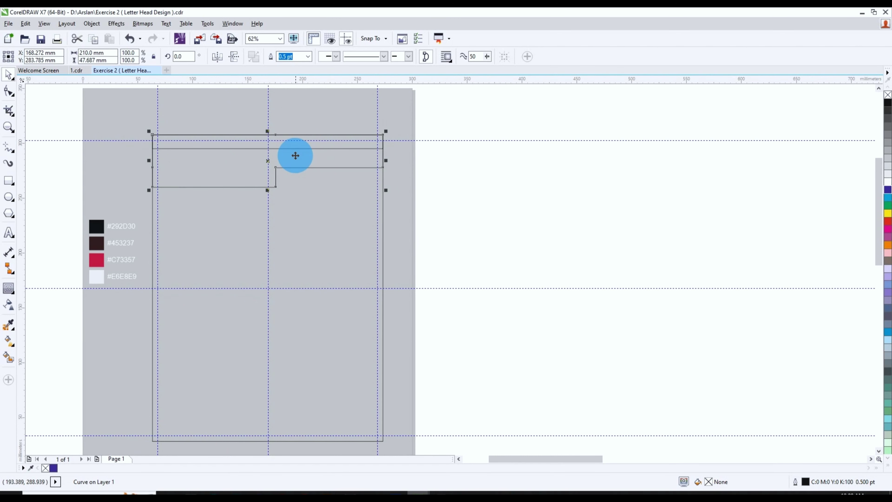
key("ctrl+z")
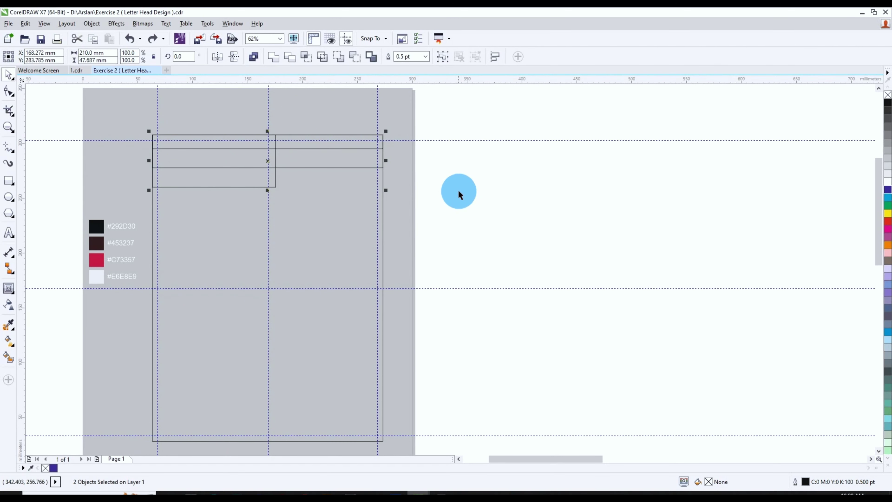
Send the 29.9 mm high strip back one level and bring the thin 12.6 mm header strip to the front
left_click(457, 186)
left_click(369, 156)
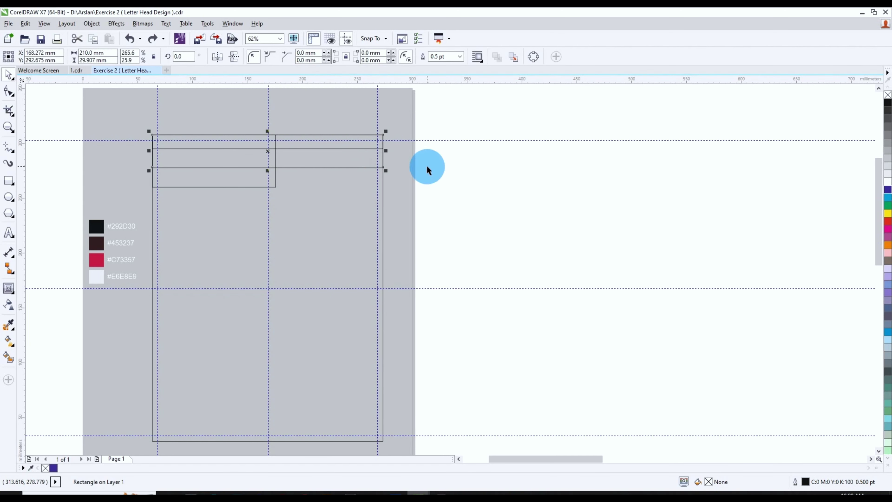
key("ctrl+Next")
left_click(426, 165)
left_click_drag(454, 114, 120, 154)
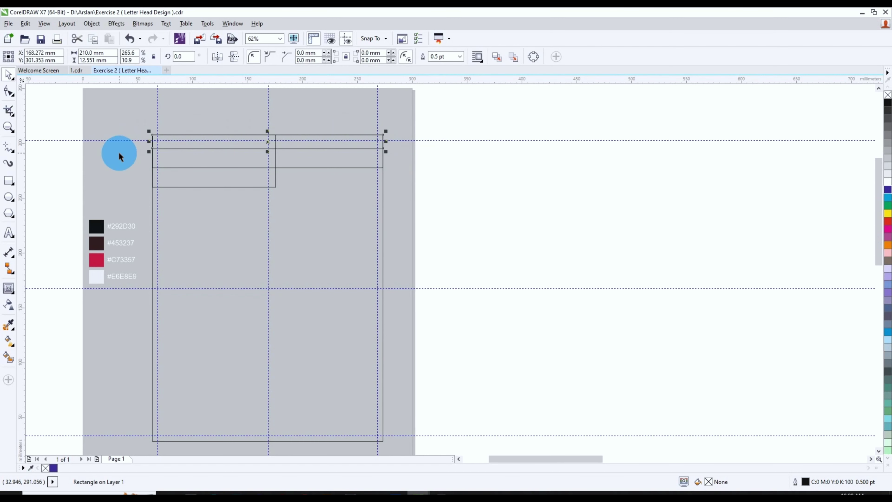
key("shift+Page_Up")
left_click(474, 239)
Weld the narrow header rectangle and the thin full-width strip into one stepped header shape
left_click(262, 187)
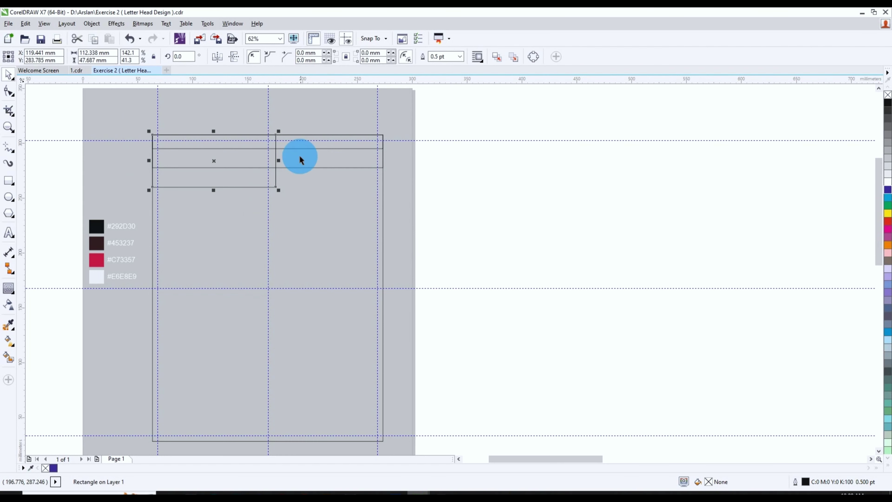
left_click(313, 139)
left_click(216, 174)
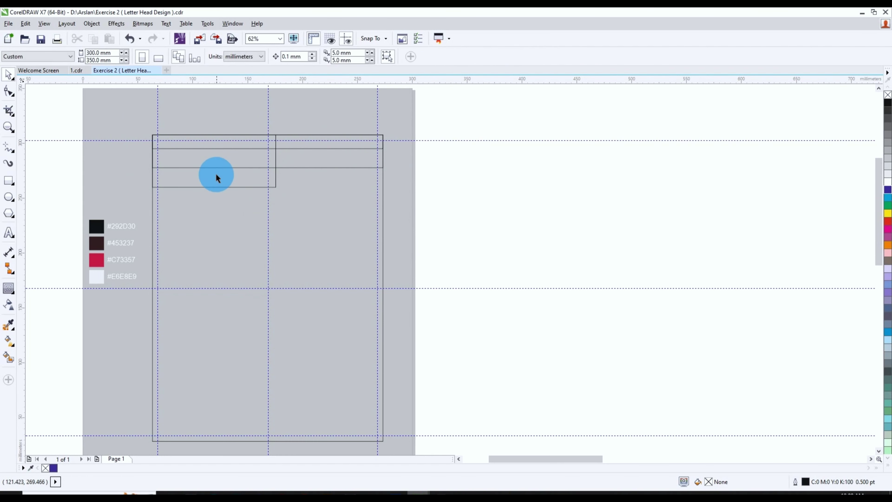
left_click(313, 143, "shift")
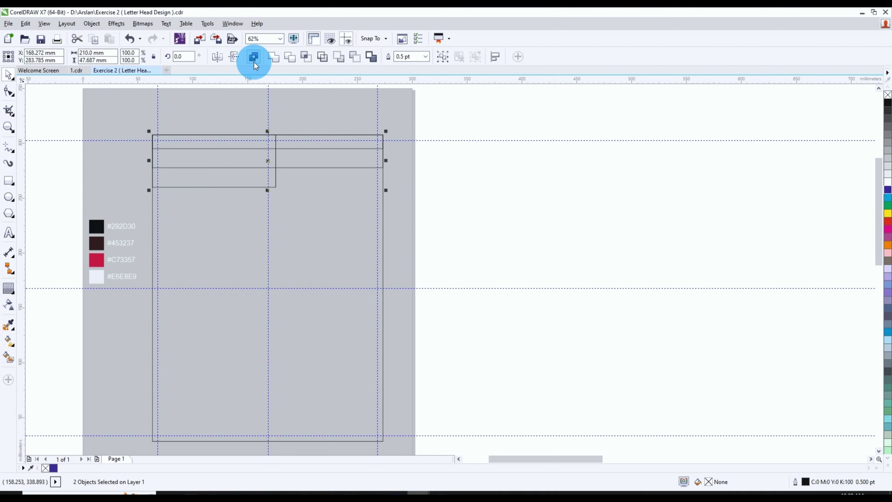
left_click(273, 62)
left_click(455, 199)
scroll(361, 142, "up", 3)
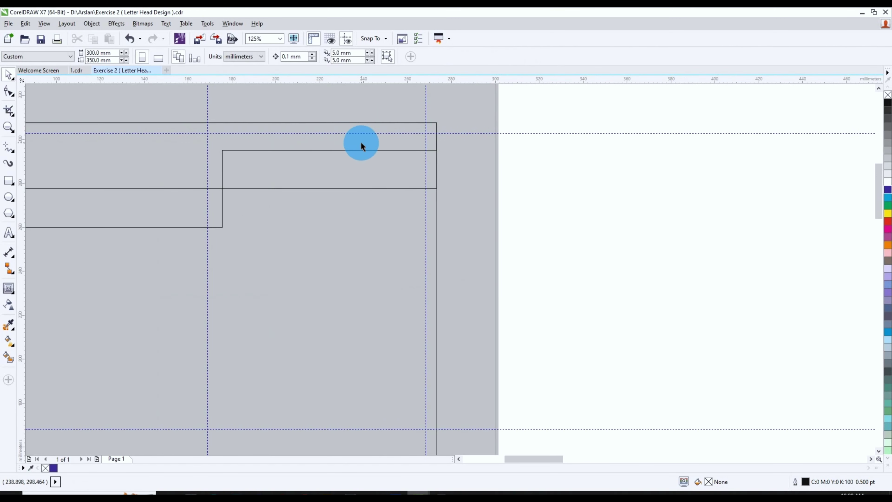
Select the stepped header shape and activate the Ellipse tool with snapping to objects turned on
scroll(209, 190, "left", 2)
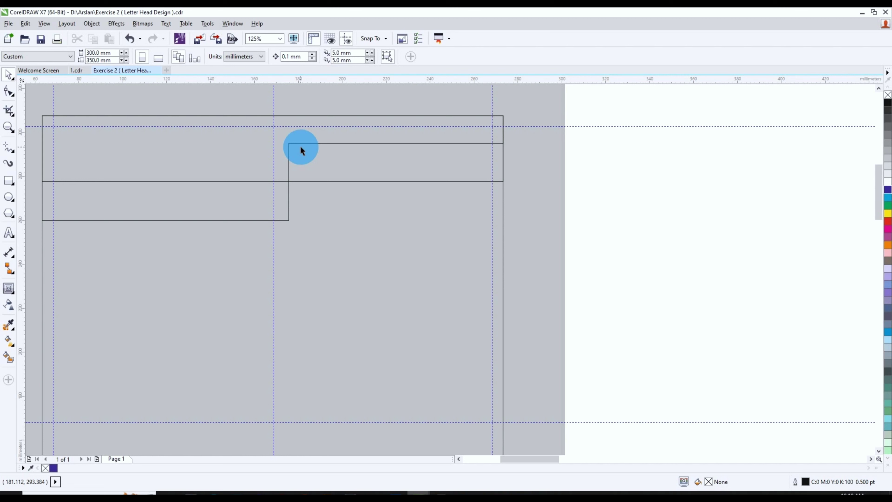
left_click(272, 163)
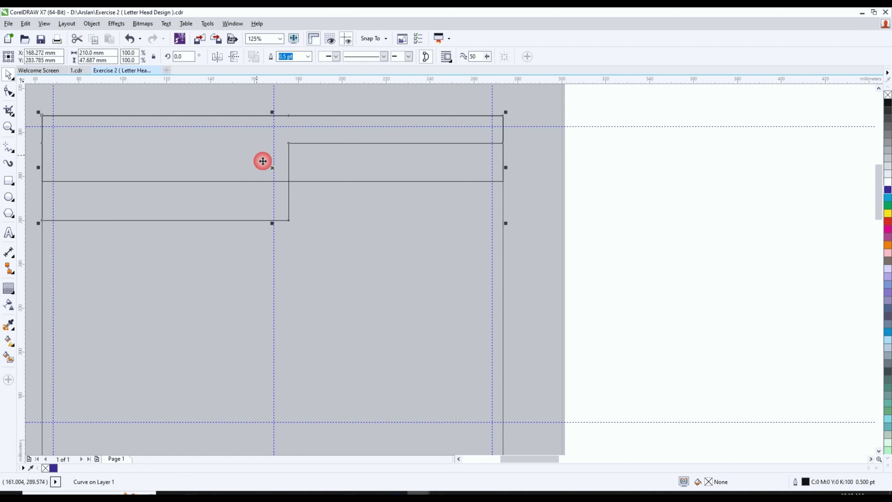
left_click(10, 197)
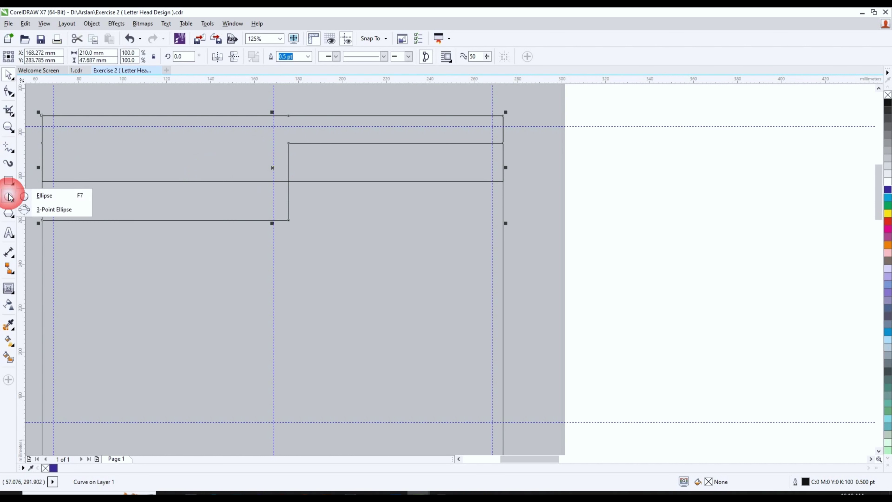
left_click(63, 195)
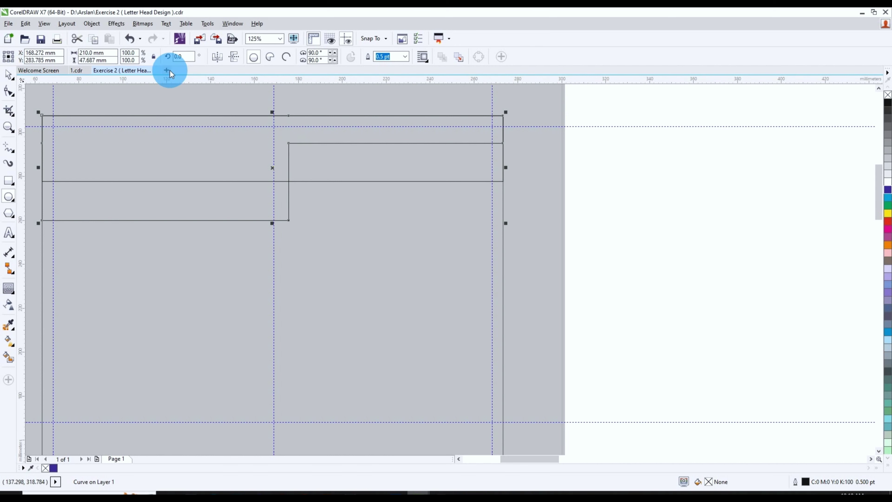
left_click(44, 23)
mouse_move(79, 313)
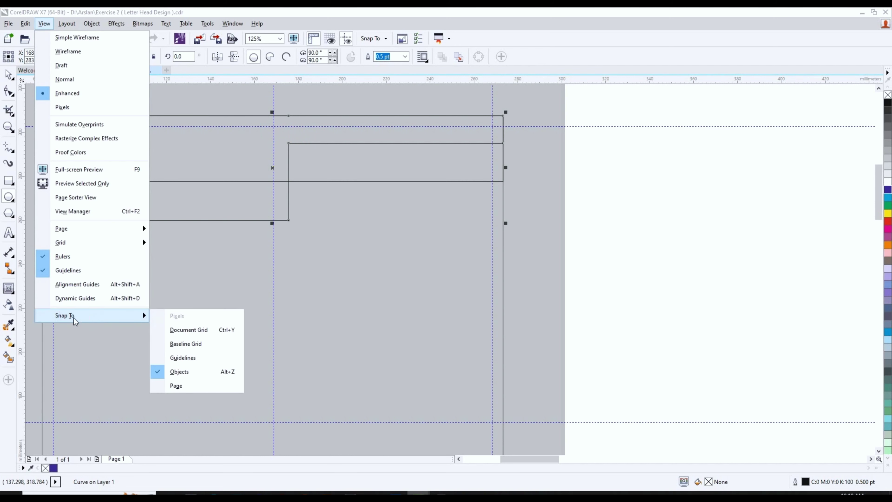
left_click(198, 379)
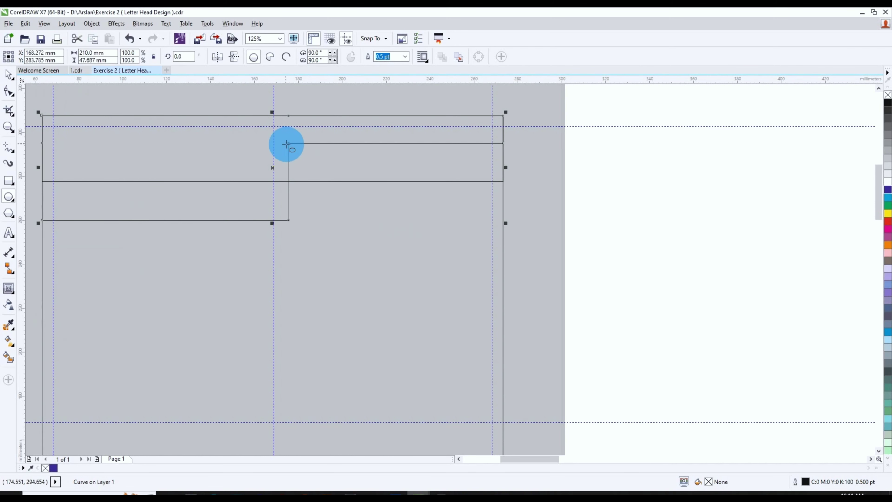
left_click(44, 23)
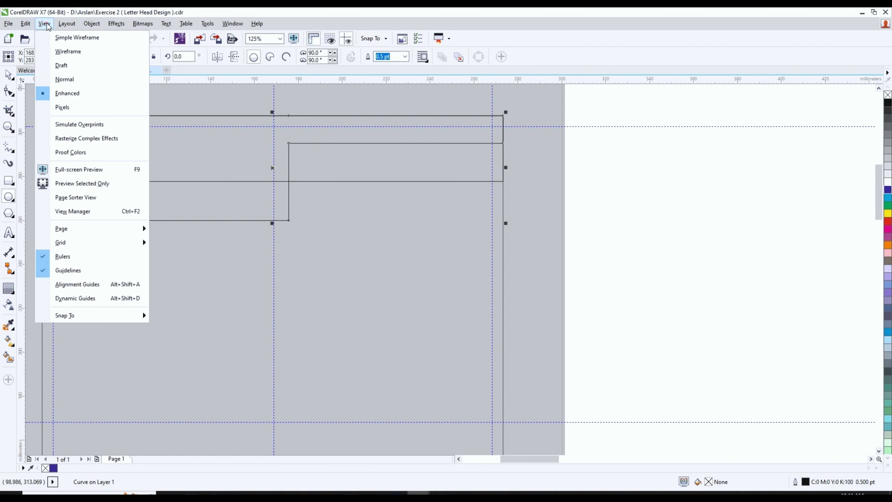
mouse_move(103, 314)
left_click(194, 374)
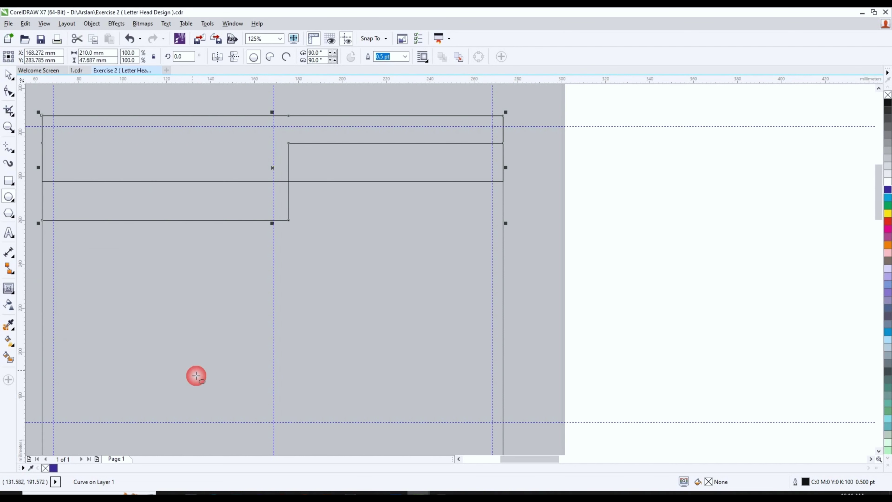
Draw two adjoining circles about 35 mm across at the inner and outer corners of the header's step, and select the header shape
left_click_drag(288, 144, 345, 219)
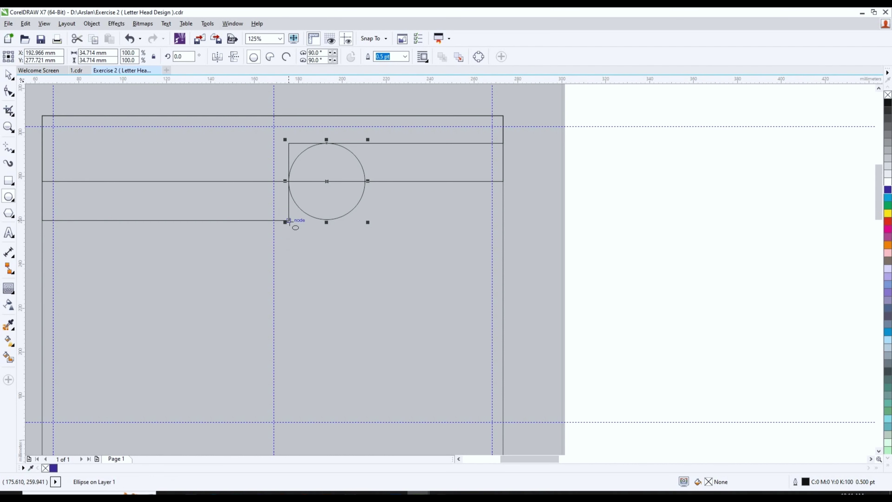
left_click_drag(289, 221, 229, 144)
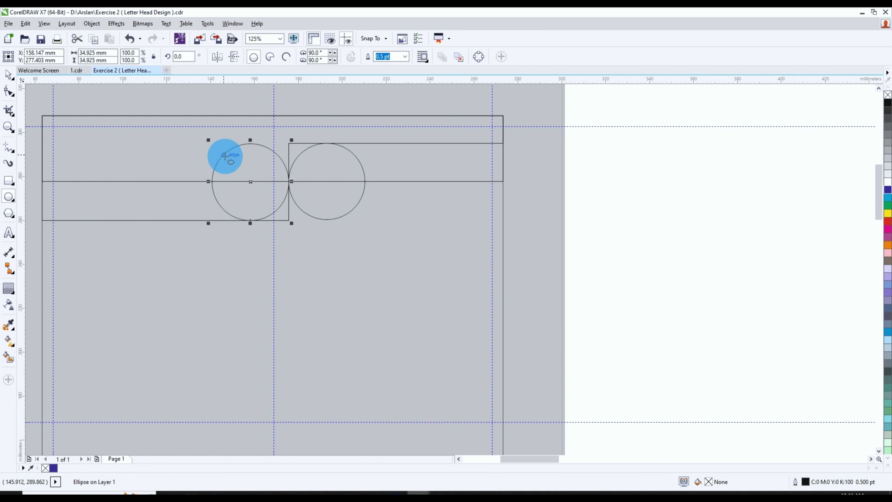
left_click(9, 74)
left_click(587, 187)
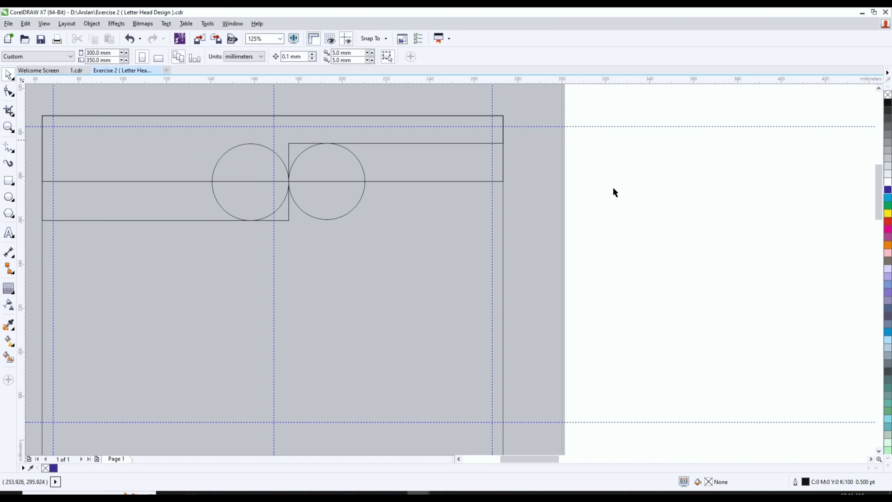
left_click(451, 138)
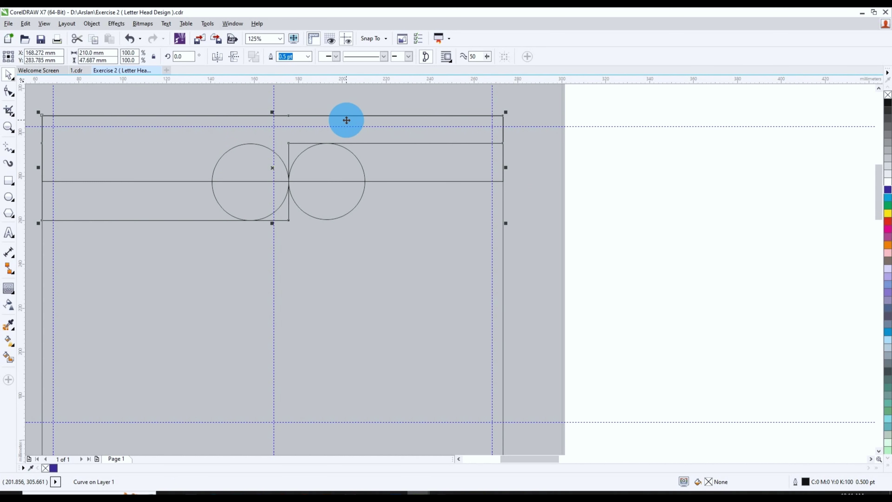
Add nodes to the stepped header shape's outline at the right circle's highest point and where the two circles touch
key("F10")
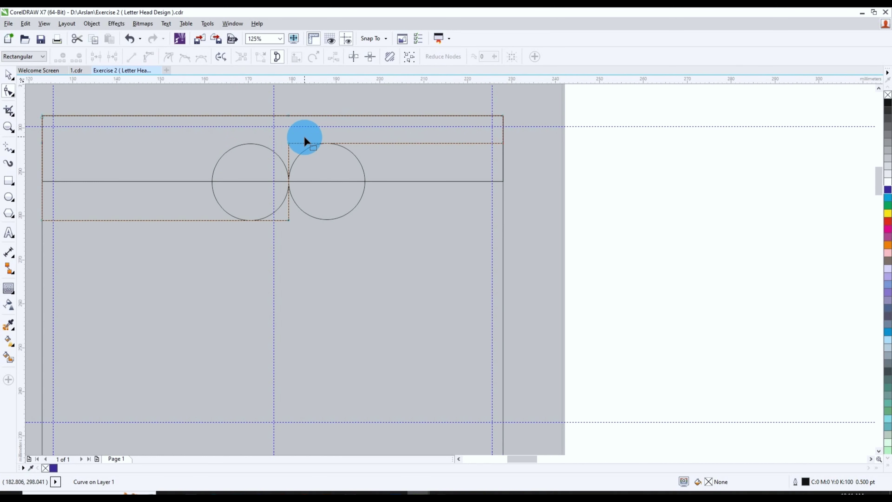
scroll(367, 147, "up", 6)
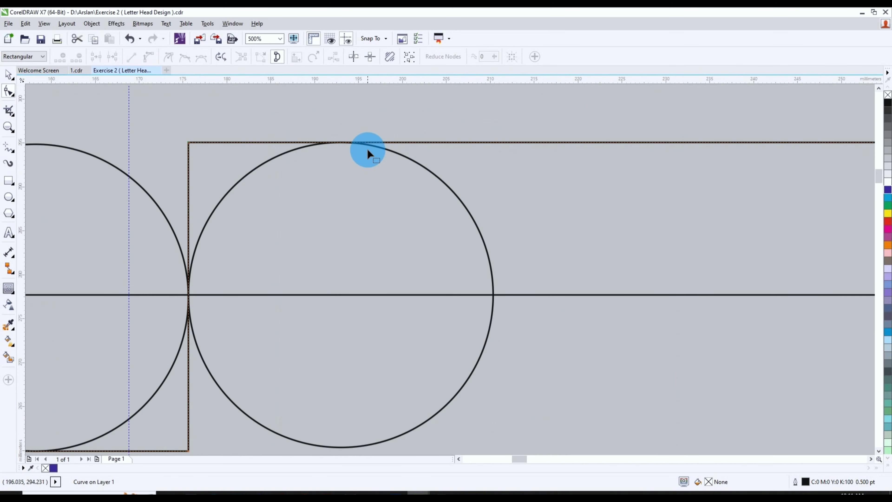
left_click(313, 139)
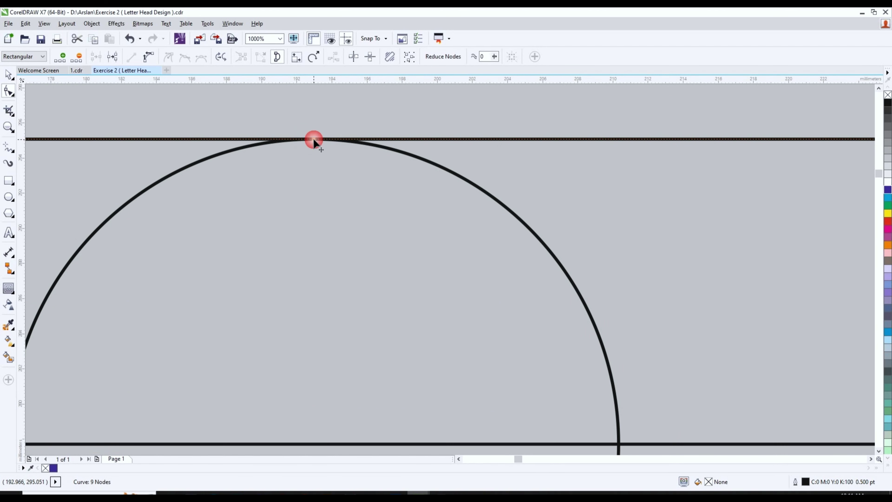
scroll(363, 97, "down", 2)
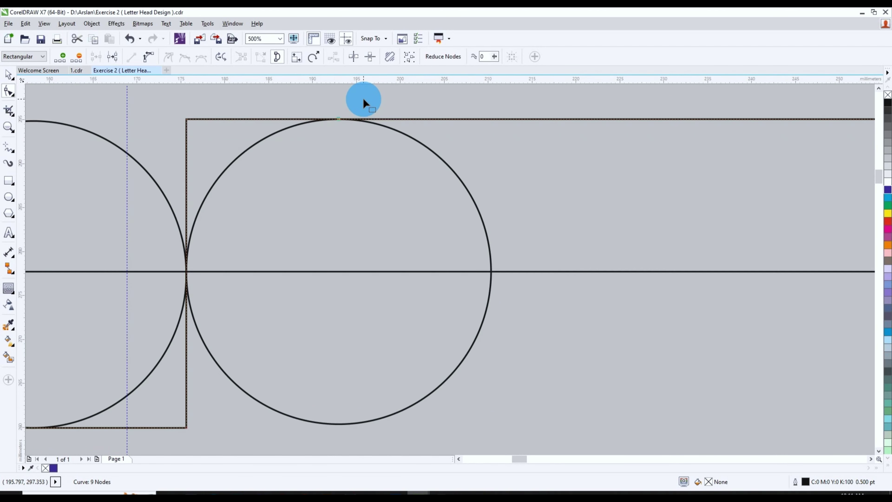
scroll(300, 162, "down", 2)
scroll(276, 196, "up", 2)
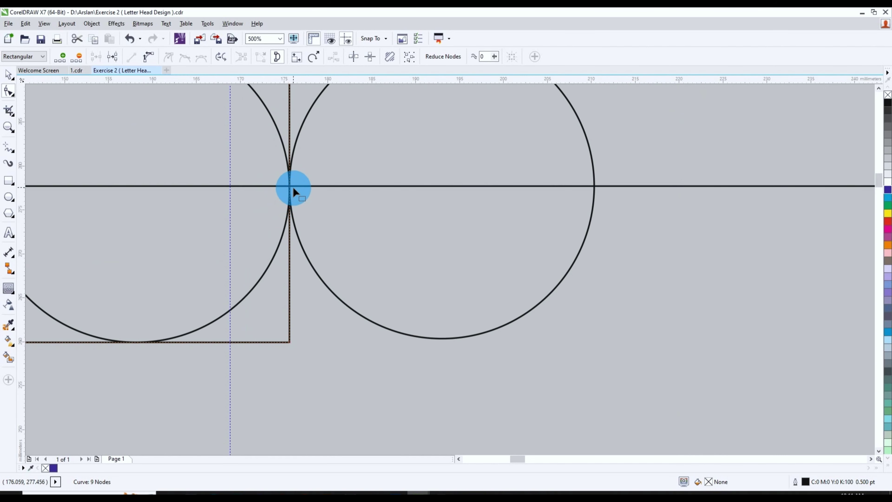
scroll(293, 190, "up", 1)
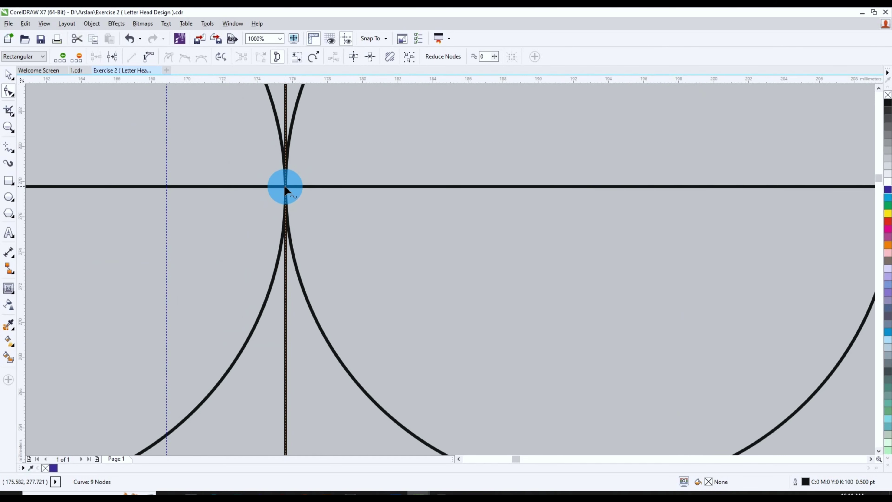
double_click(285, 186)
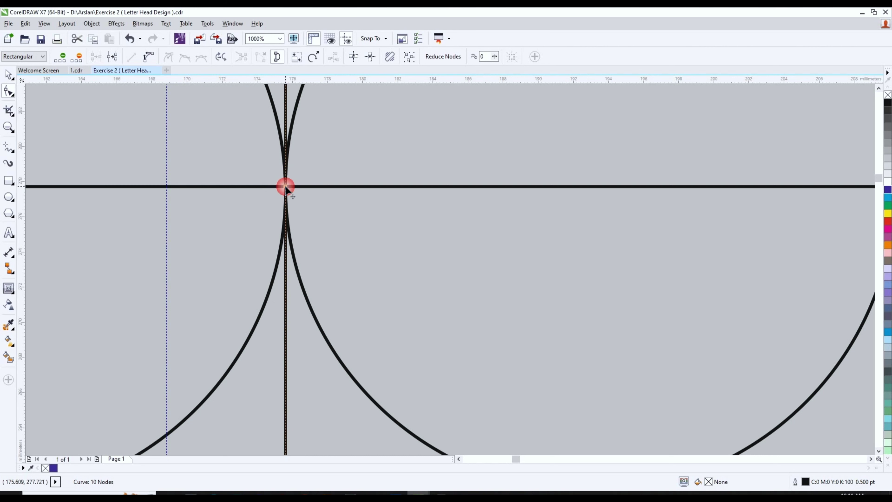
scroll(326, 188, "down", 2)
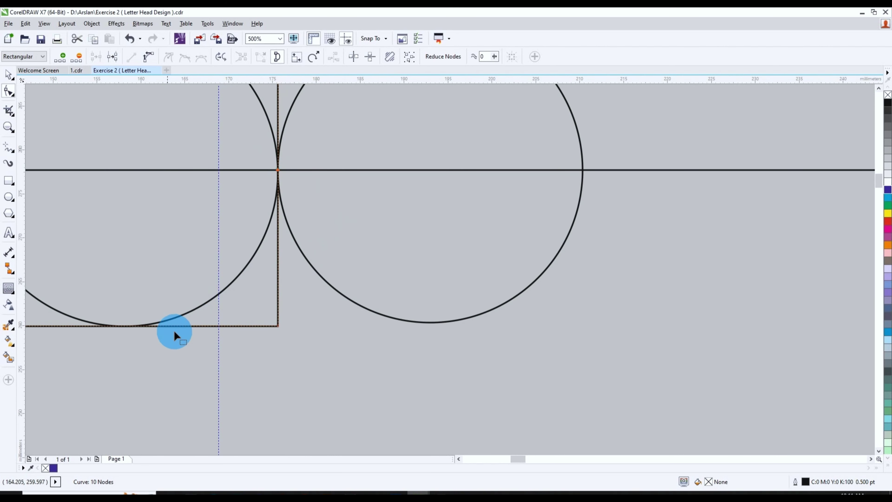
Add a node at the left circle's lowest point and delete the two corner nodes of the header's step
scroll(119, 340, "up", 1)
scroll(145, 289, "up", 2)
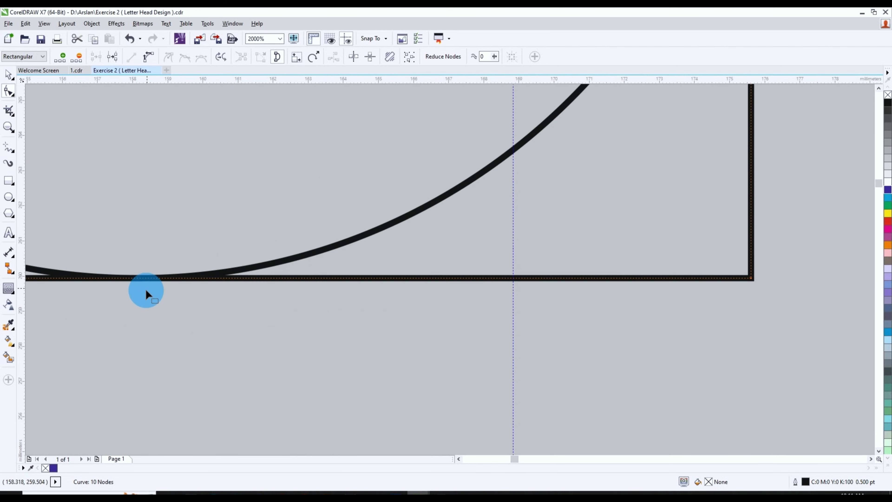
double_click(137, 278)
scroll(137, 280, "down", 3)
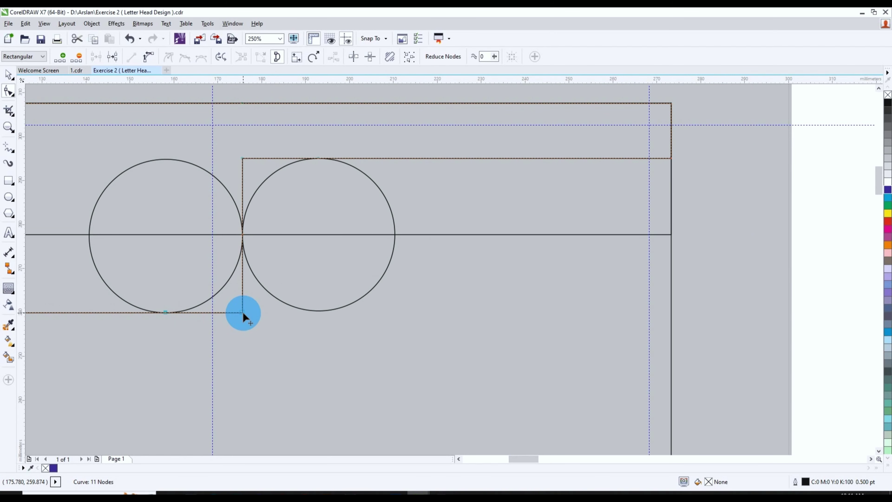
double_click(243, 312)
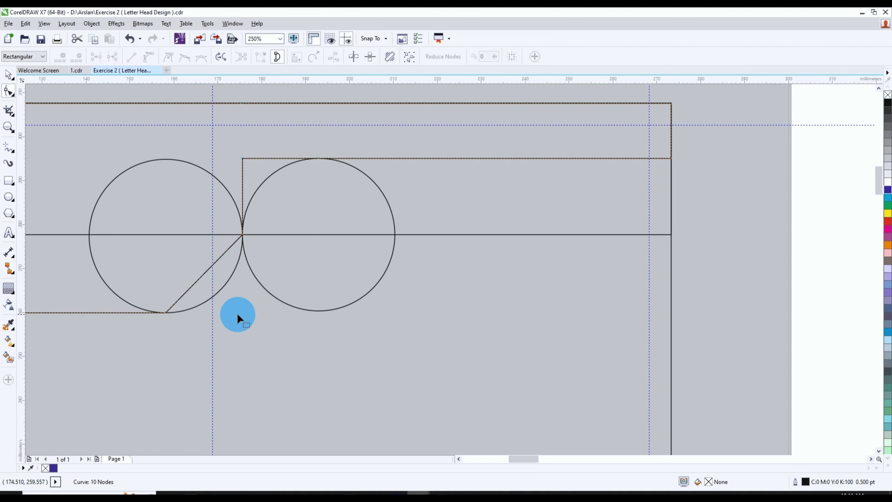
double_click(243, 158)
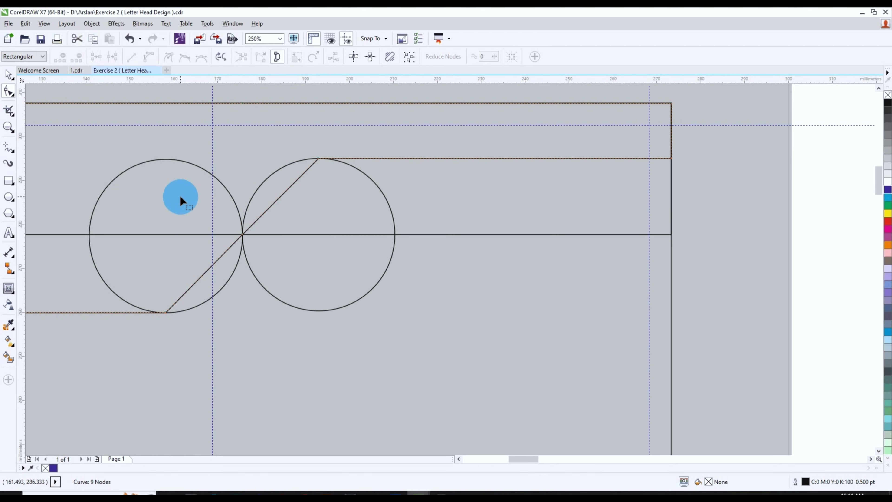
Convert the upper diagonal segment of the header outline, inside the right circle, to a curve
scroll(285, 197, "up", 2)
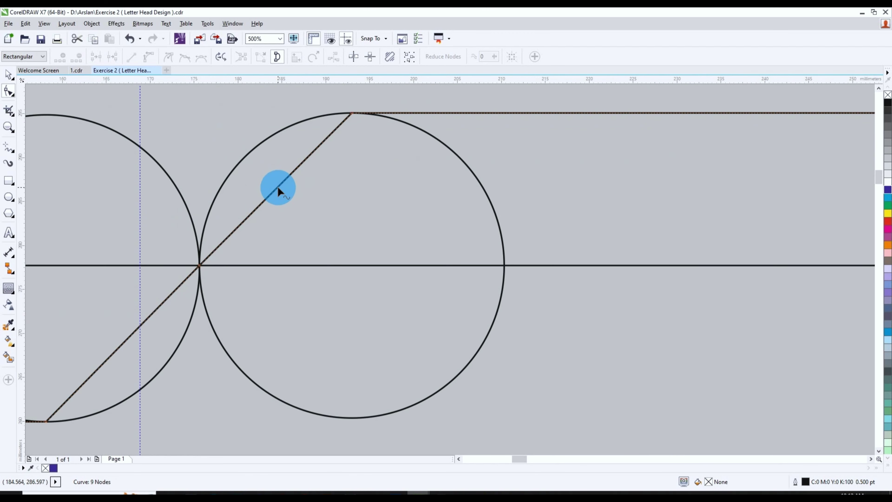
left_click(278, 188)
right_click(277, 189)
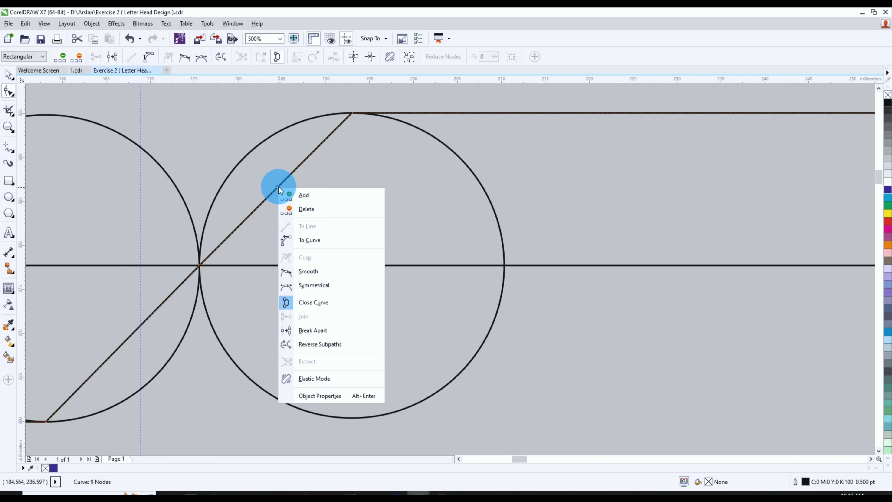
left_click(312, 240)
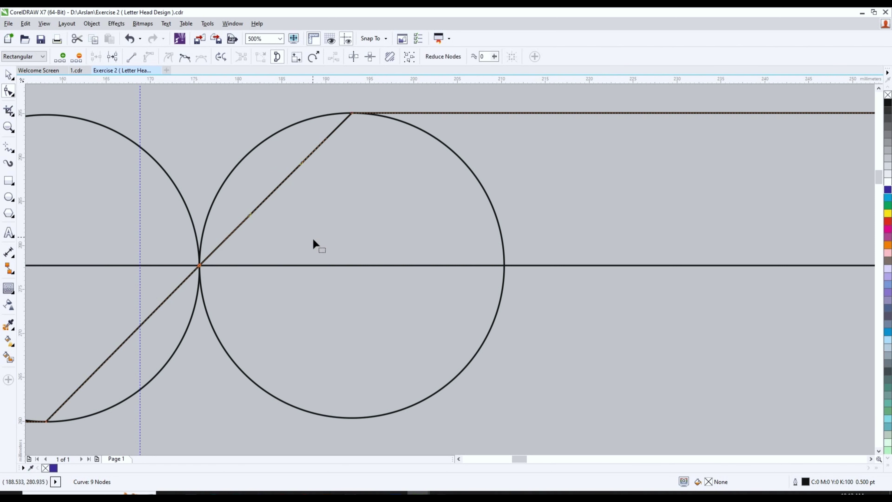
Try to shape the upper diagonal segment along the right circle by its two curve handles, and undo it
left_click_drag(303, 160, 288, 141)
left_click_drag(251, 215, 200, 168)
left_click(200, 267)
left_click_drag(288, 141, 277, 127)
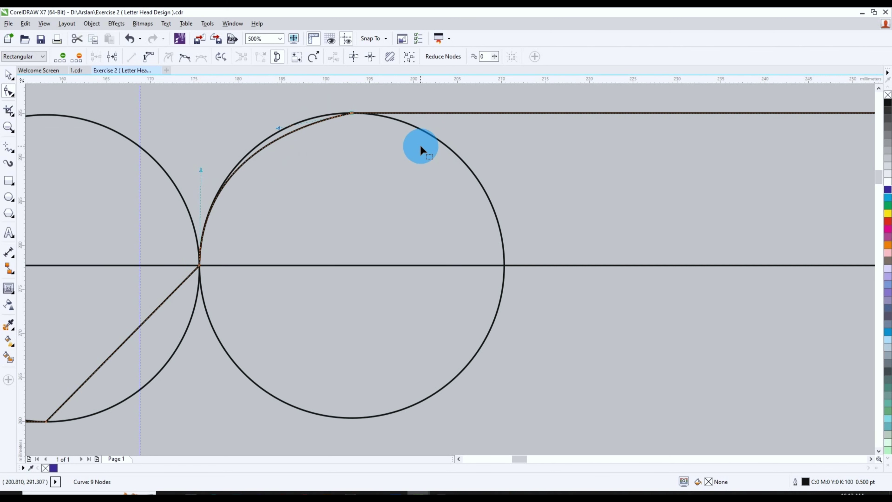
key("ctrl+z")
key("ctrl+z")
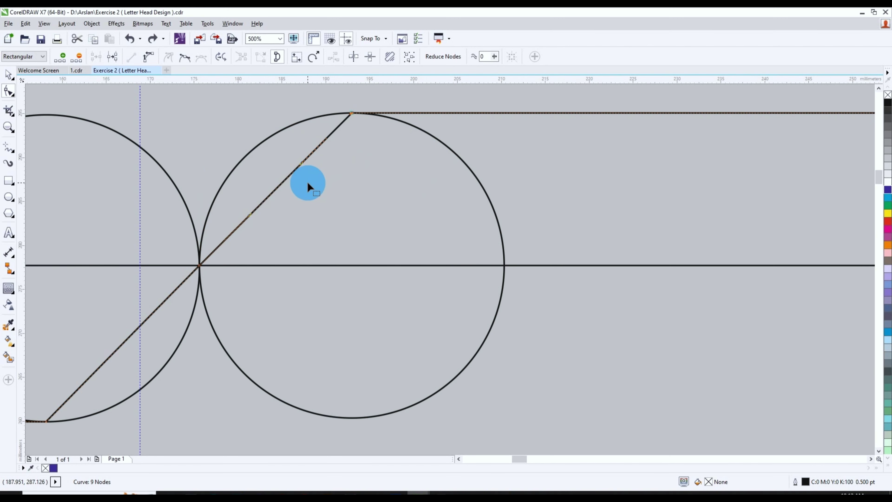
Bend the upper diagonal segment outward onto the right circle's arc and adjust the curve handle of its upper end node
left_click(280, 183)
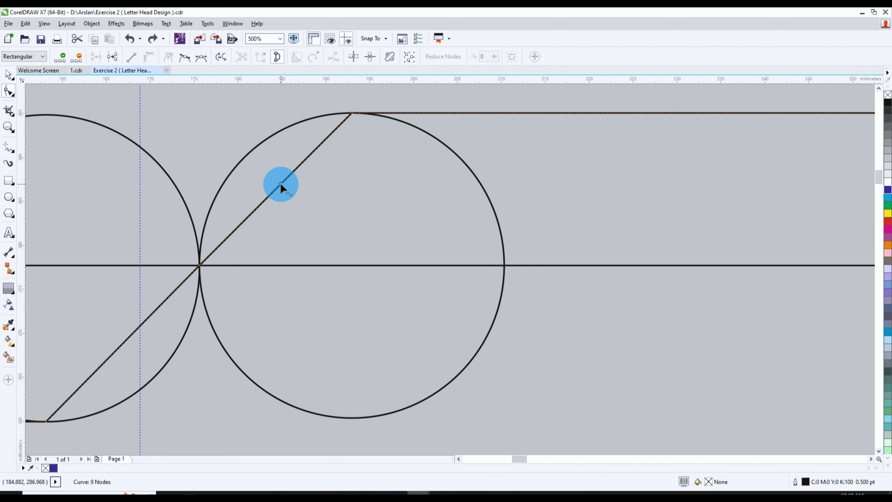
left_click_drag(280, 183, 247, 154)
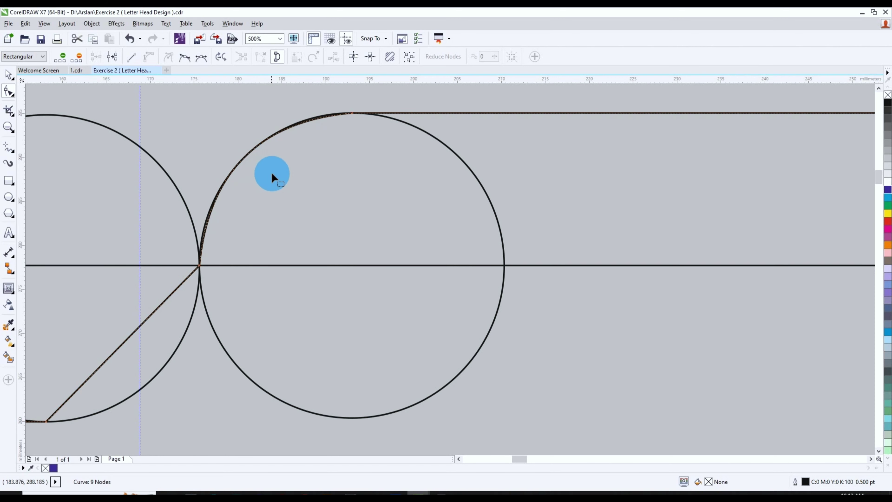
scroll(352, 111, "up", 3)
left_click(357, 130)
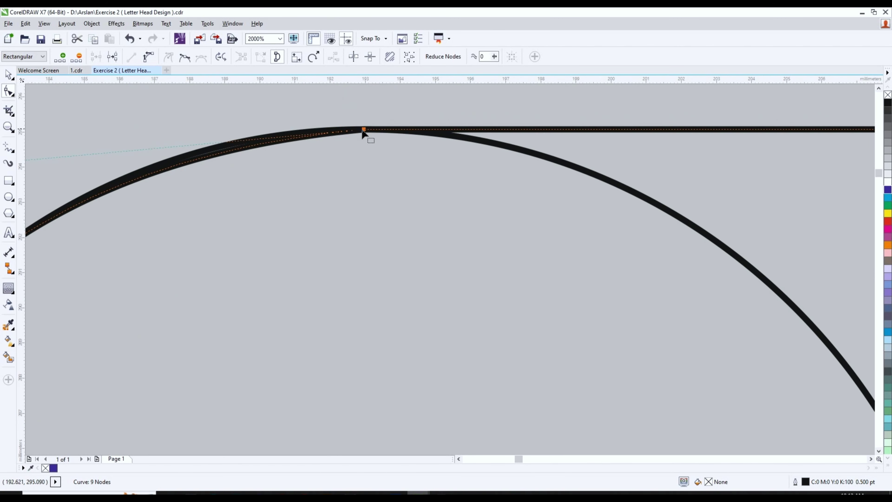
scroll(357, 129, "down", 2)
left_click_drag(161, 146, 160, 139)
scroll(291, 122, "down", 1)
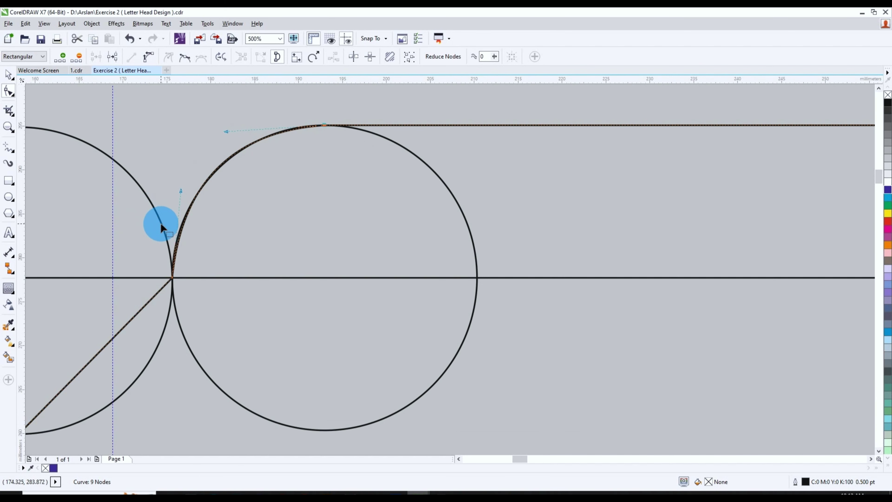
Level the upper arc's end handle with the adjoining horizontal edge so the curve follows the right circle
scroll(160, 222, "up", 1)
scroll(129, 259, "down", 1)
left_click_drag(198, 158, 220, 144)
scroll(221, 145, "up", 1)
scroll(255, 139, "down", 1)
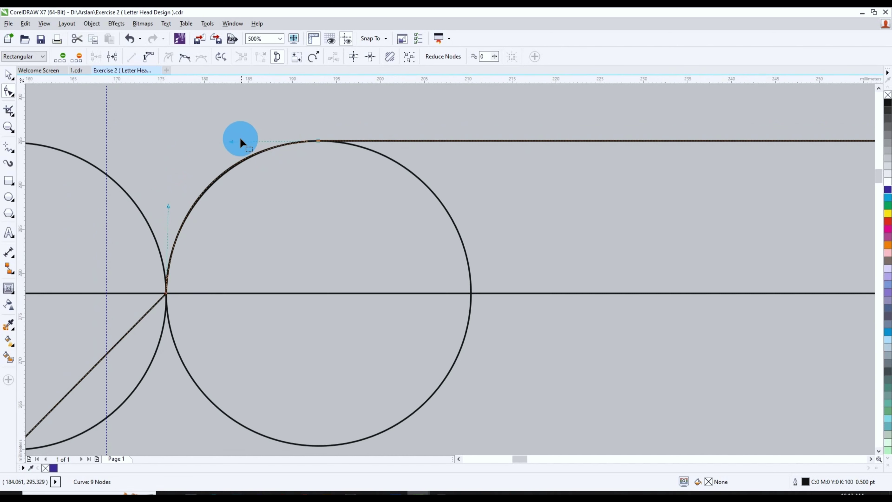
Convert the lower diagonal segment to a curve and bend it outward onto the left circle's arc
scroll(227, 234, "down", 1)
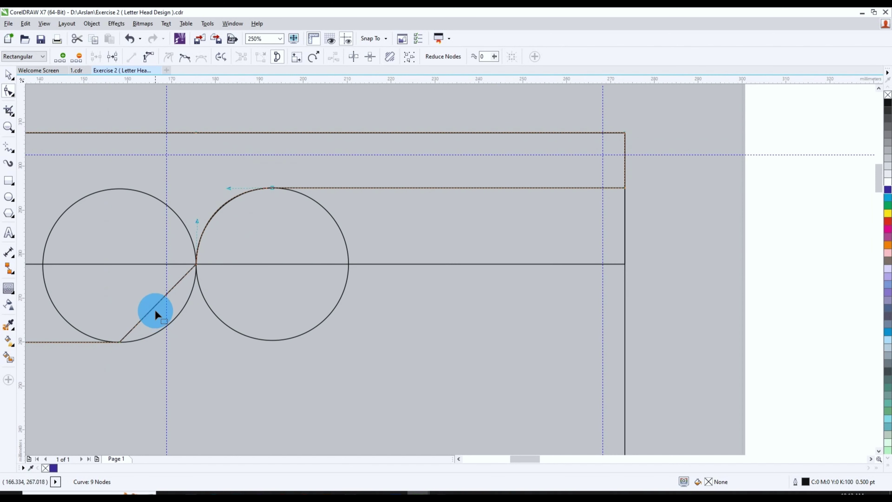
right_click(159, 300)
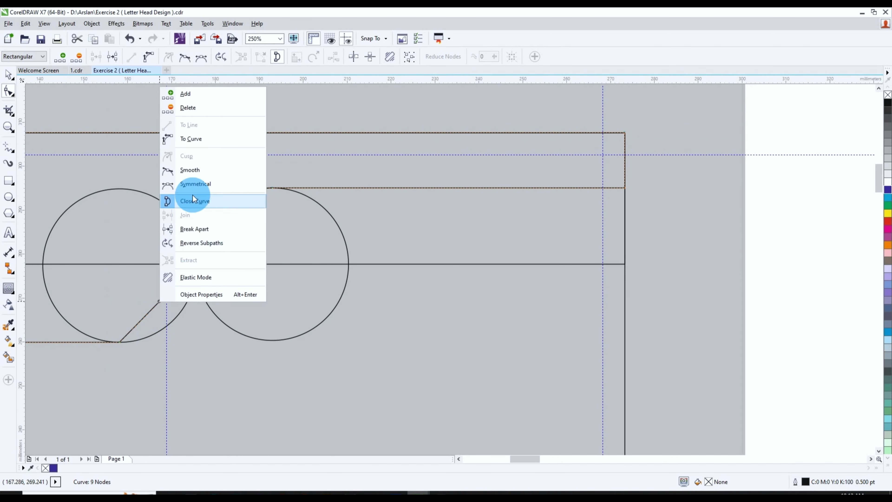
left_click(196, 142)
left_click_drag(159, 298, 177, 314)
scroll(142, 347, "up", 2)
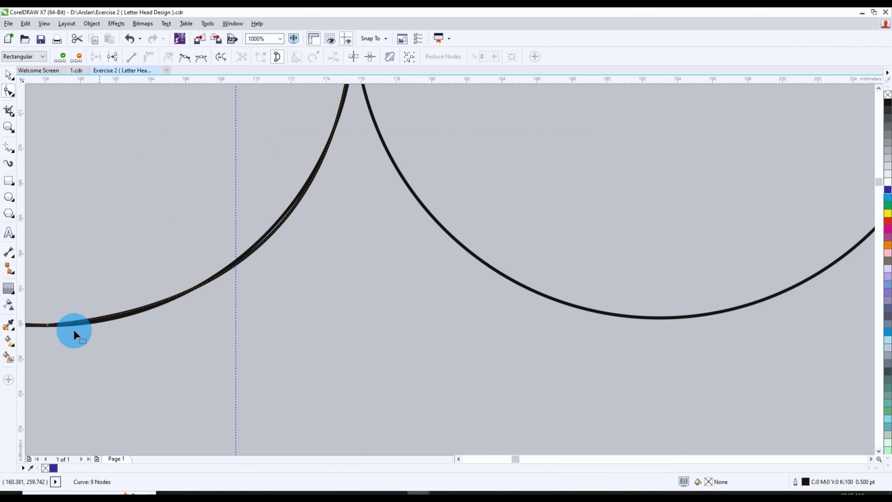
scroll(120, 331, "down", 1)
scroll(118, 324, "up", 2)
scroll(185, 319, "down", 2)
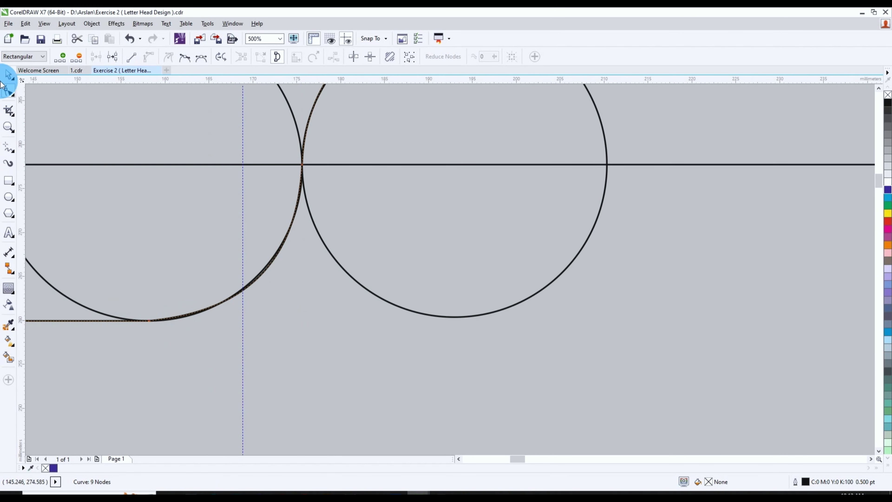
Delete the two helper circles beside the header's rounded step
left_click(9, 74)
left_click(256, 288)
left_click(372, 296)
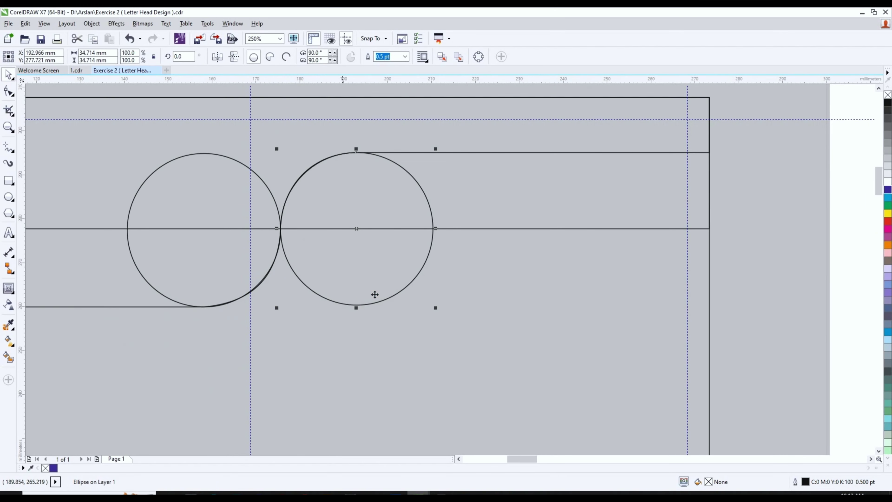
key("Delete")
left_click(198, 235)
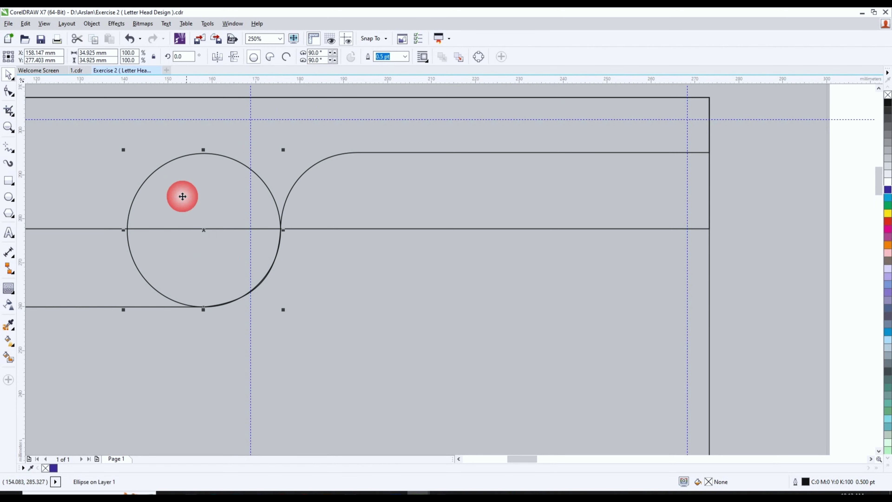
key("Delete")
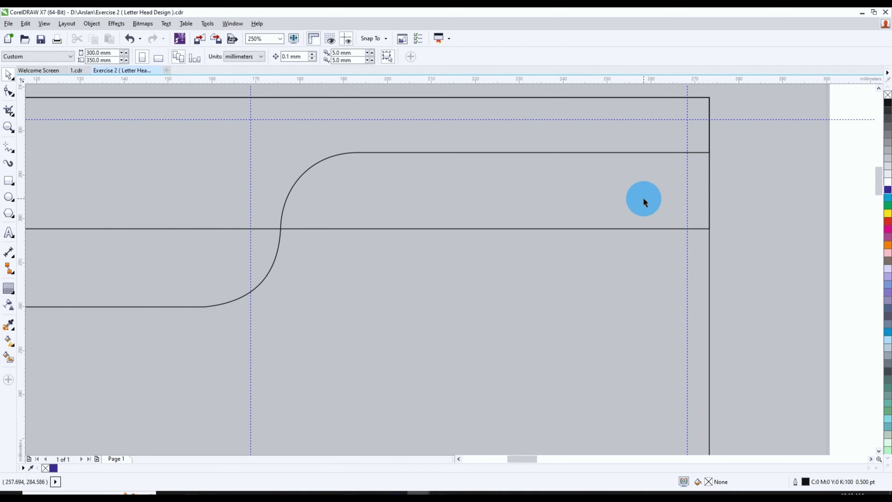
Bring the lower arc's end handle nearly level with the header's bottom edge to smooth the transition between line and curve
left_click(230, 302)
left_click(252, 285)
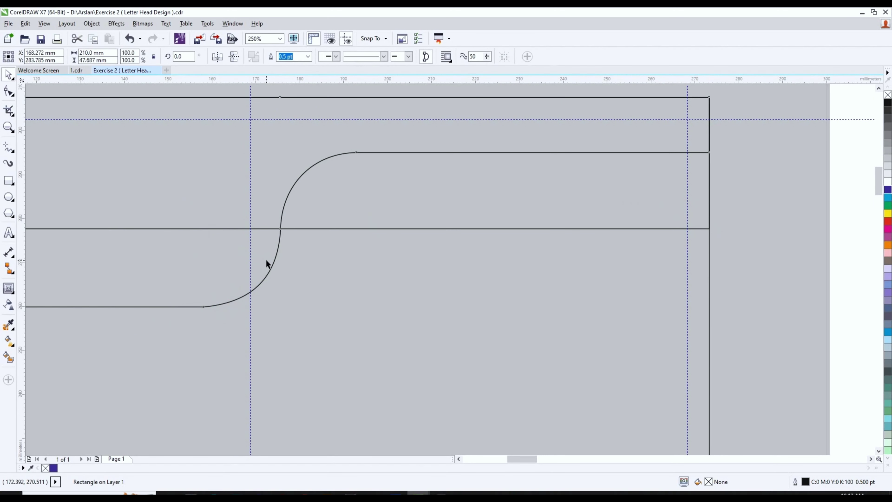
key("F10")
scroll(201, 319, "up", 4)
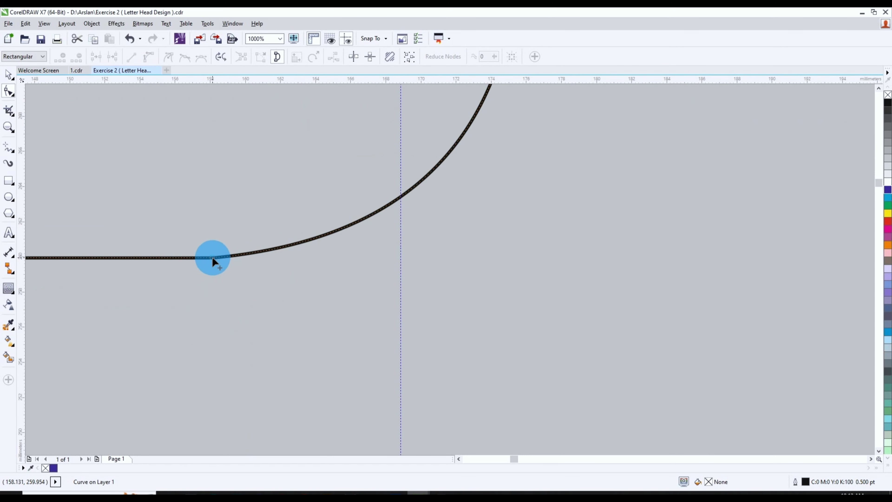
left_click(213, 258)
scroll(365, 262, "up", 2)
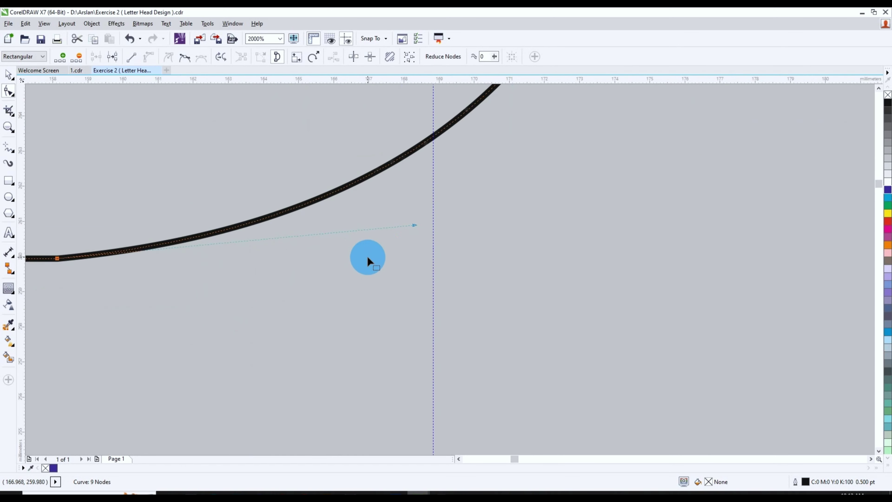
left_click_drag(415, 226, 414, 249)
scroll(404, 260, "down", 1)
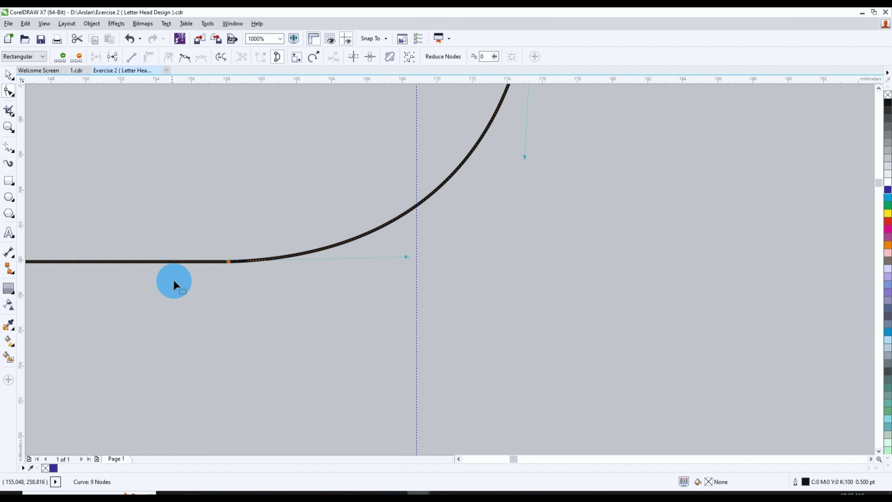
scroll(143, 306, "down", 2)
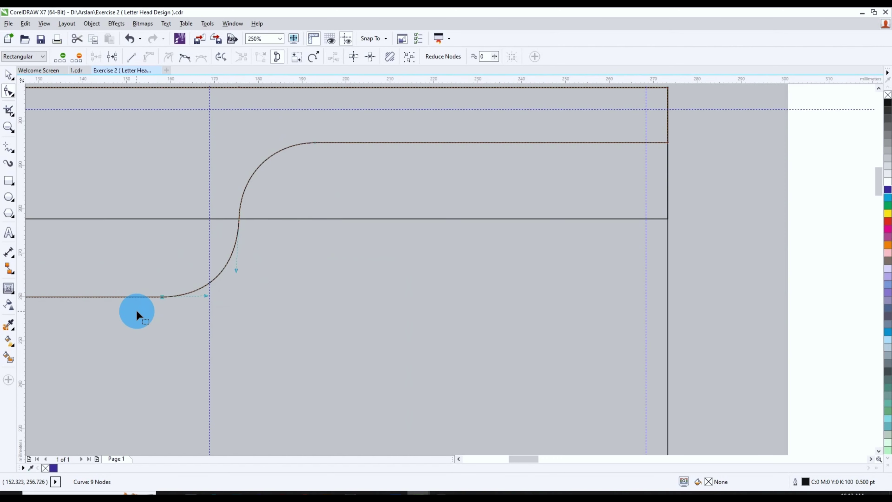
scroll(321, 137, "up", 1)
scroll(320, 137, "up", 1)
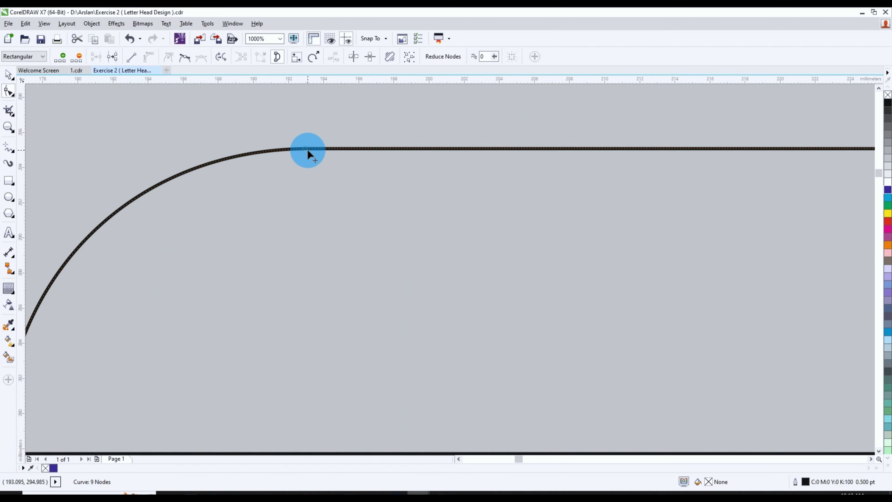
Check the node at the upper arc's end, and place a copy of the header shape on the empty area beside the page
left_click(307, 149)
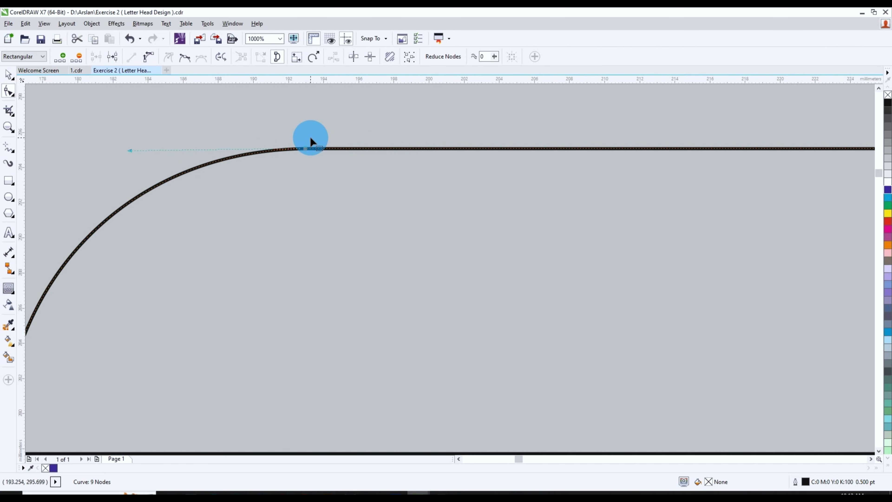
scroll(310, 136, "down", 5)
key("space")
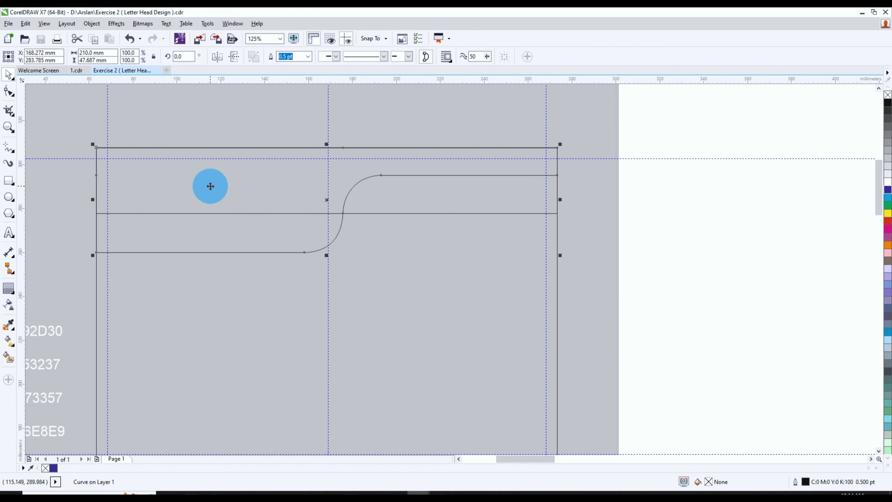
scroll(259, 190, "down", 2)
left_click_drag(211, 186, 510, 236)
scroll(259, 193, "up", 2)
scroll(179, 179, "down", 2)
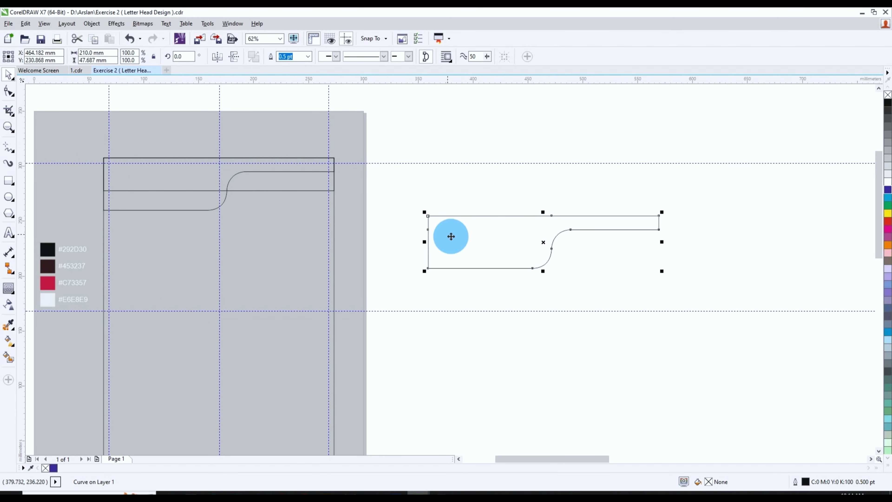
left_click(409, 188)
Nudge the original header shape horizontally to the right until its X position is 169.472 mm
scroll(303, 171, "up", 2)
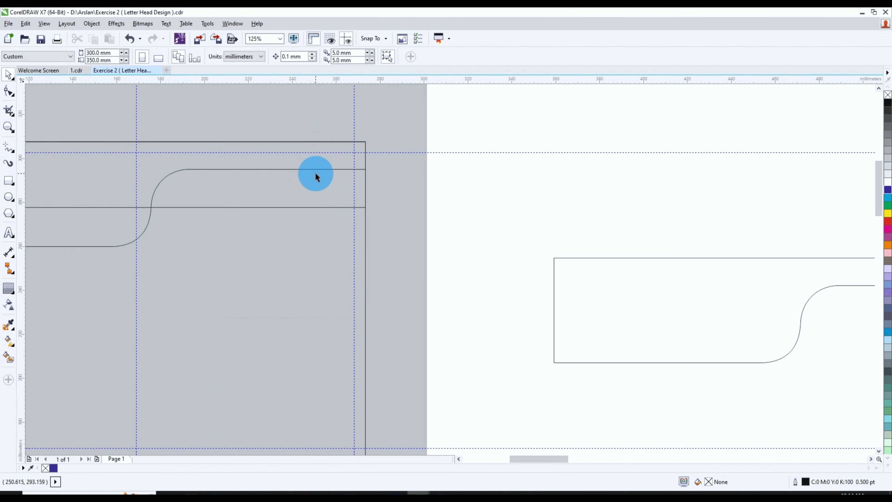
left_click(170, 174)
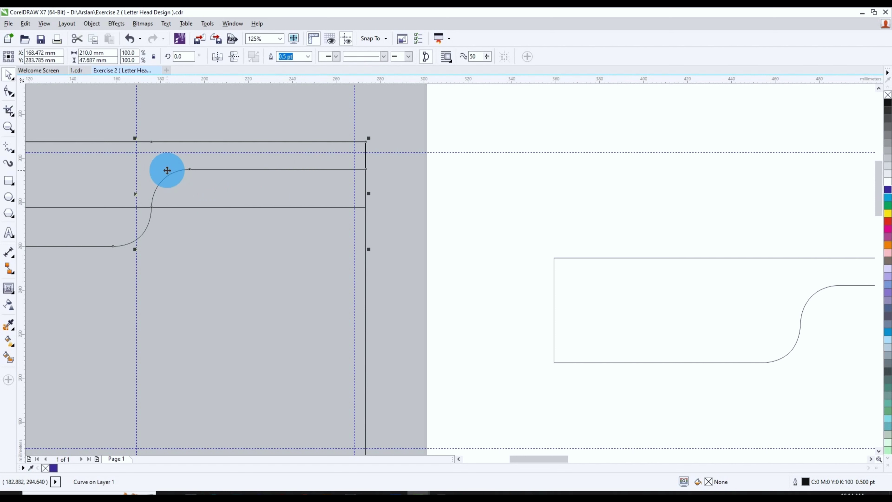
key("Right")
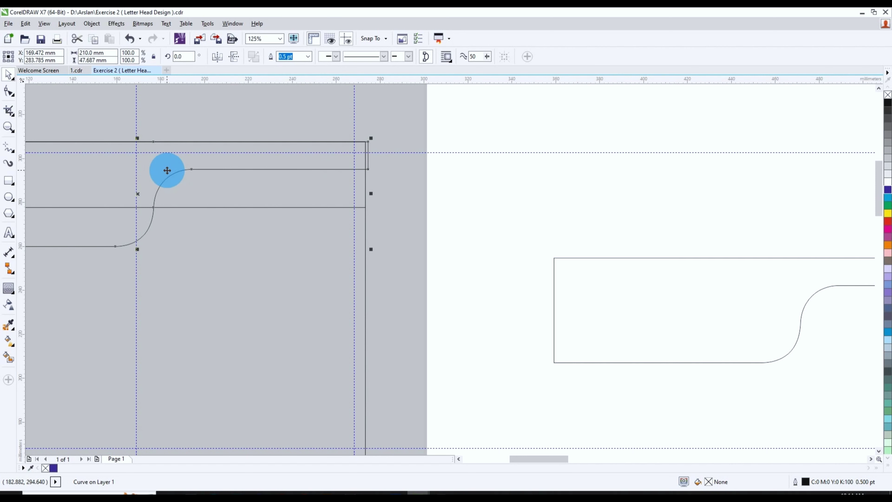
scroll(383, 165, "up", 2)
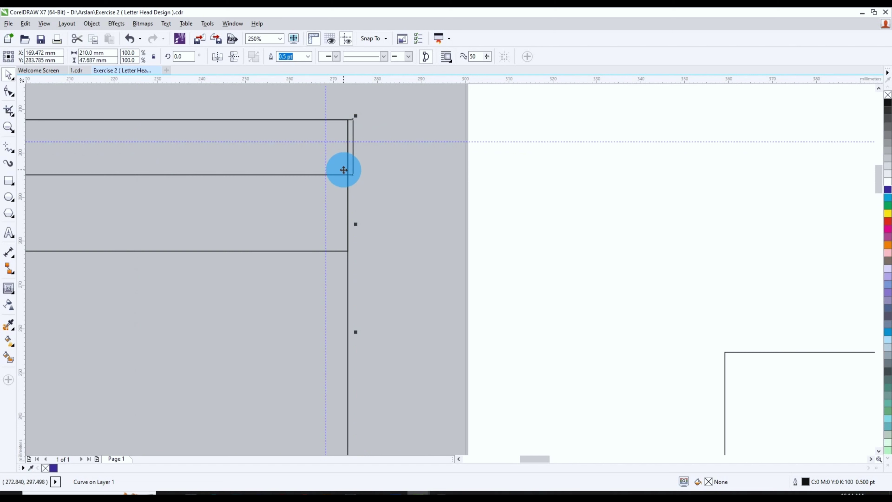
left_click(352, 175)
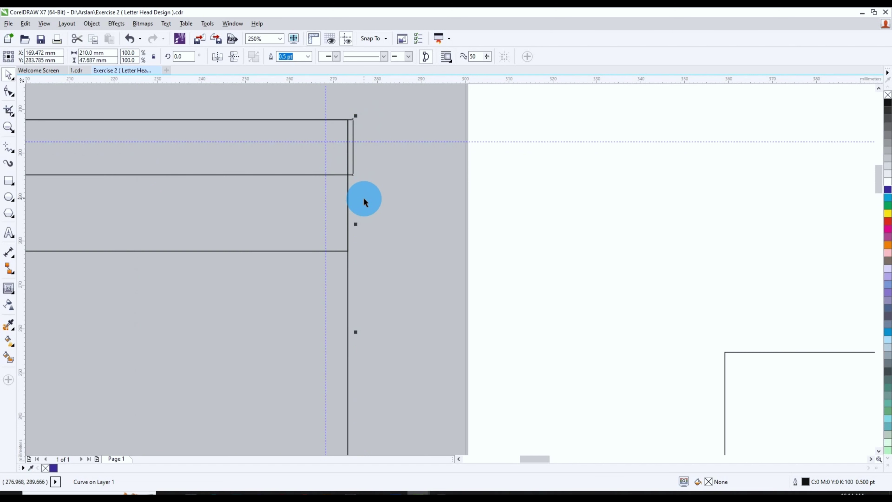
left_click(362, 125)
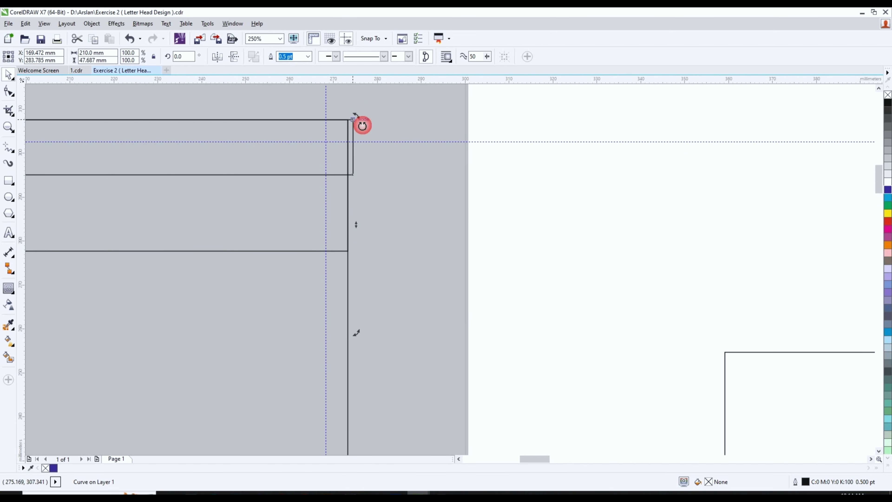
left_click(351, 232)
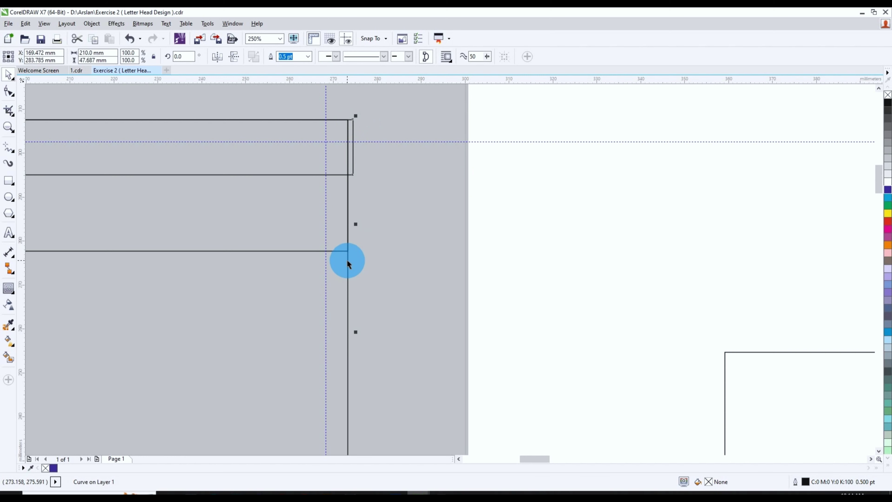
Shorten the original header shape to 195.6 mm wide by moving its two right-end nodes left together
key("F10")
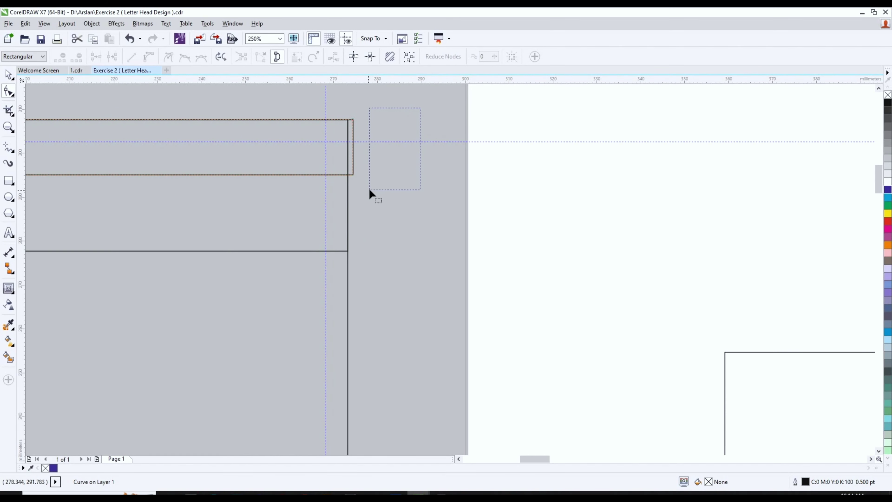
left_click_drag(369, 189, 351, 196)
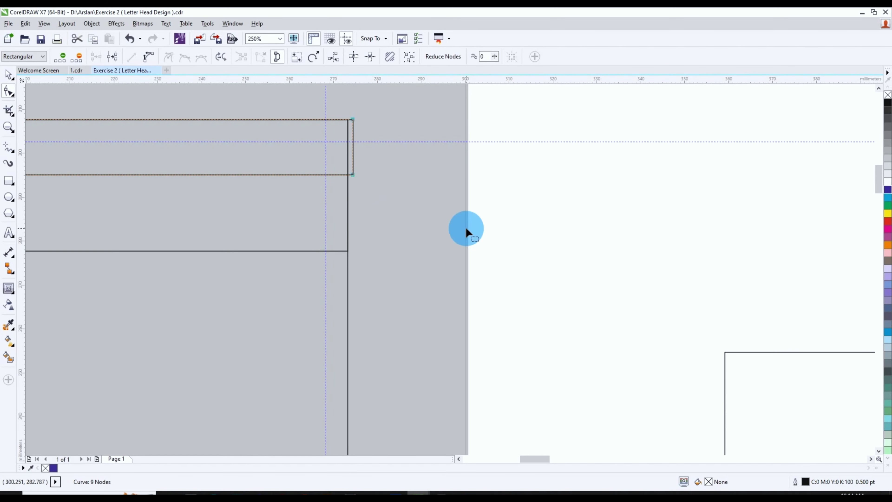
key("Left")
key("Left")
key("Left")
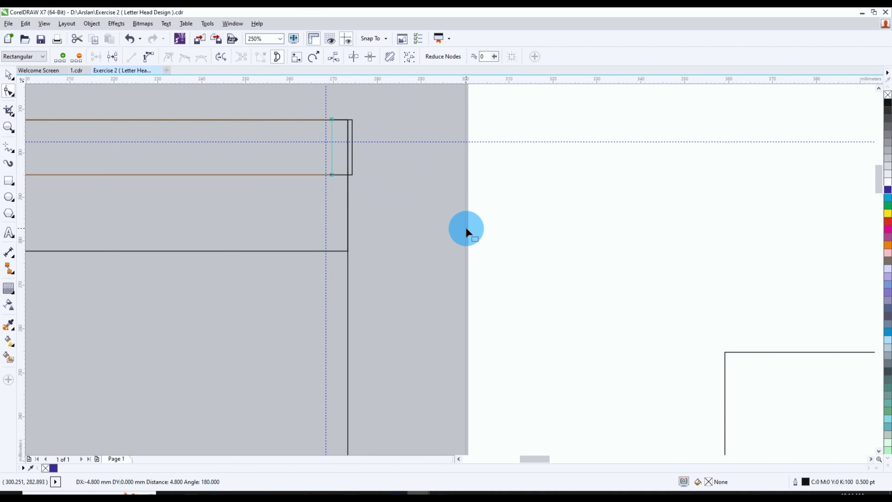
key("Left")
key("Left")
key("Left")
key("Left")
key("Left")
key("Left")
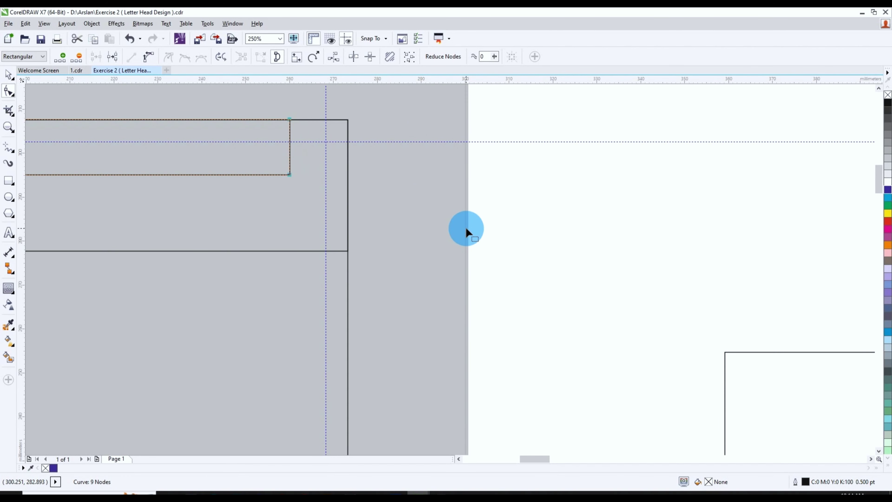
scroll(540, 197, "down", 3)
scroll(523, 226, "up", 2)
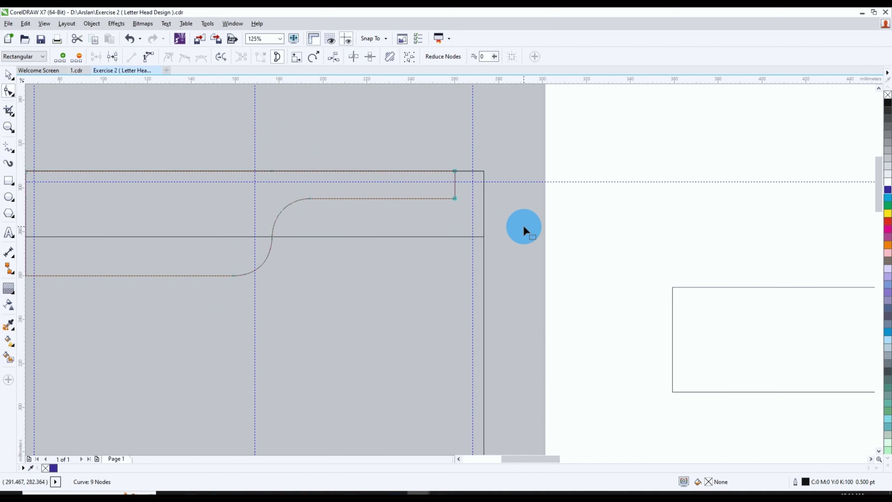
left_click(9, 75)
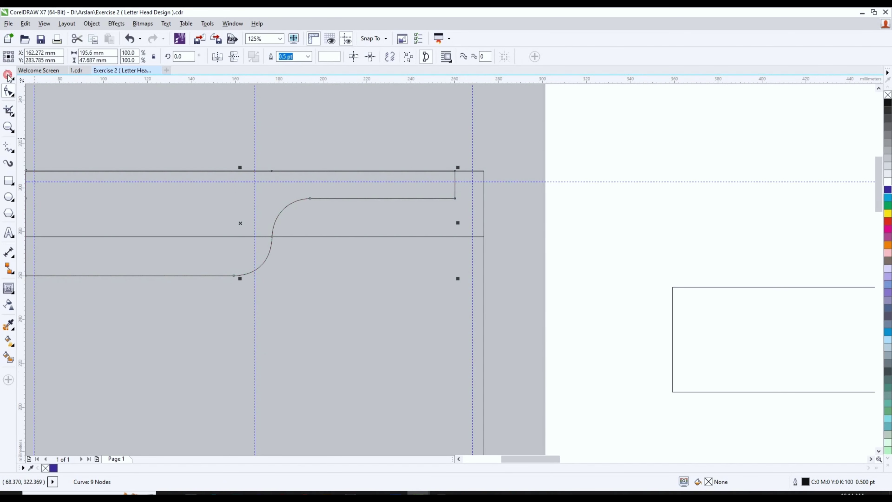
Align the header copy with the page rectangle's top and left edges
scroll(523, 244, "down", 3)
scroll(418, 213, "up", 2)
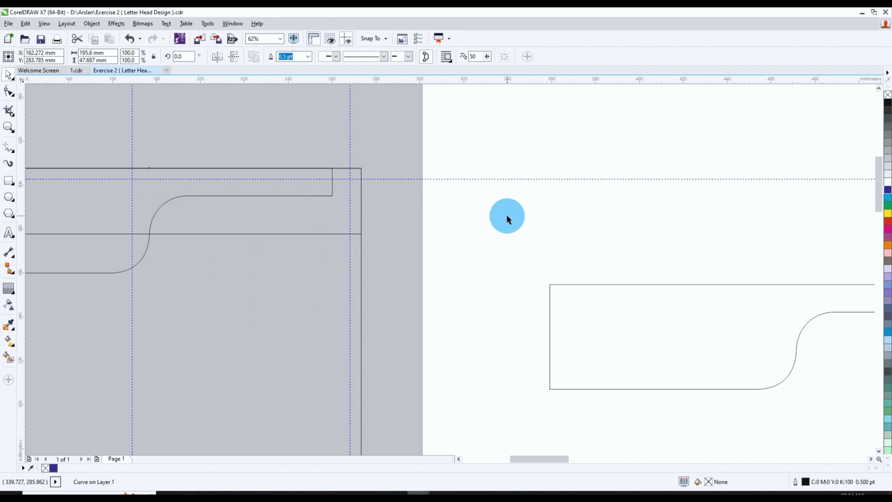
left_click(506, 216)
left_click(618, 299)
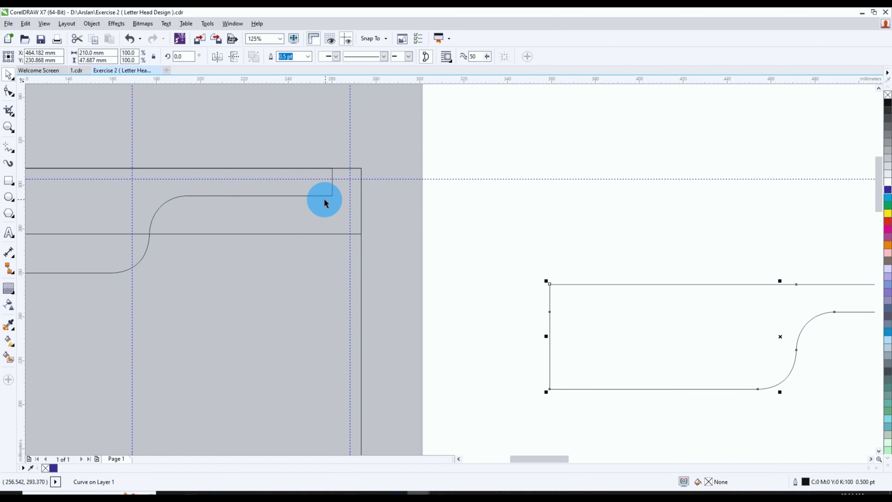
left_click(347, 202, "shift")
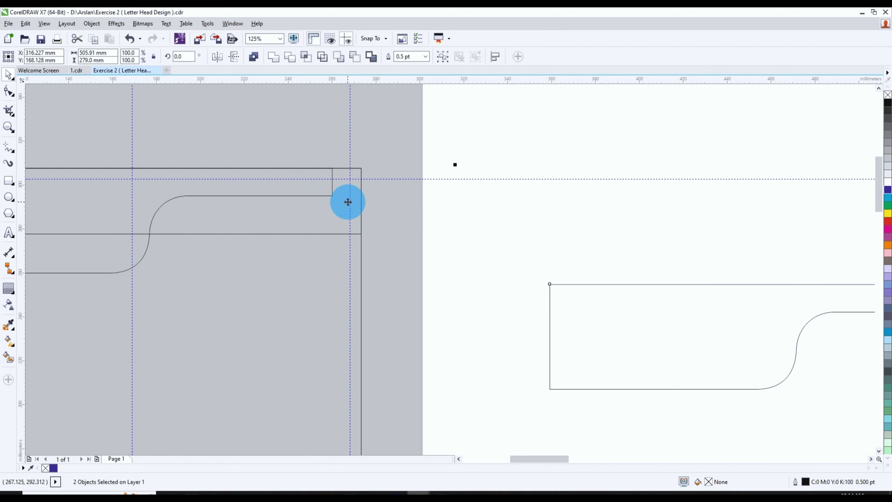
key("t")
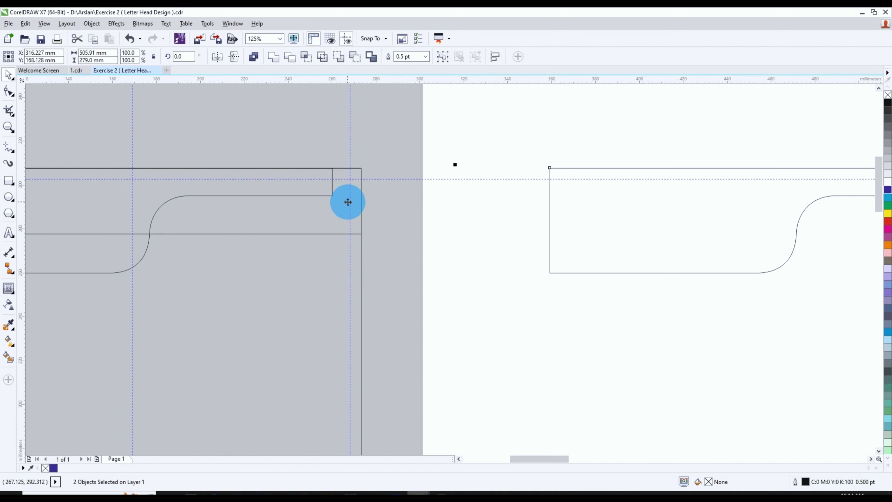
key("l")
scroll(422, 225, "down", 2)
left_click(468, 235)
scroll(469, 235, "up", 2)
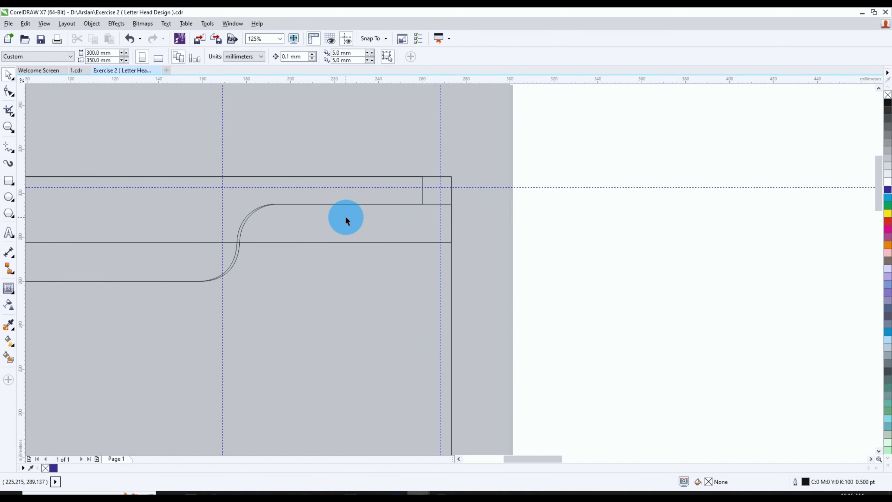
Nudge the shortened header shape right to X 163.072 mm, widening the sliver between the two S-curves
scroll(264, 219, "up", 2)
left_click(205, 239)
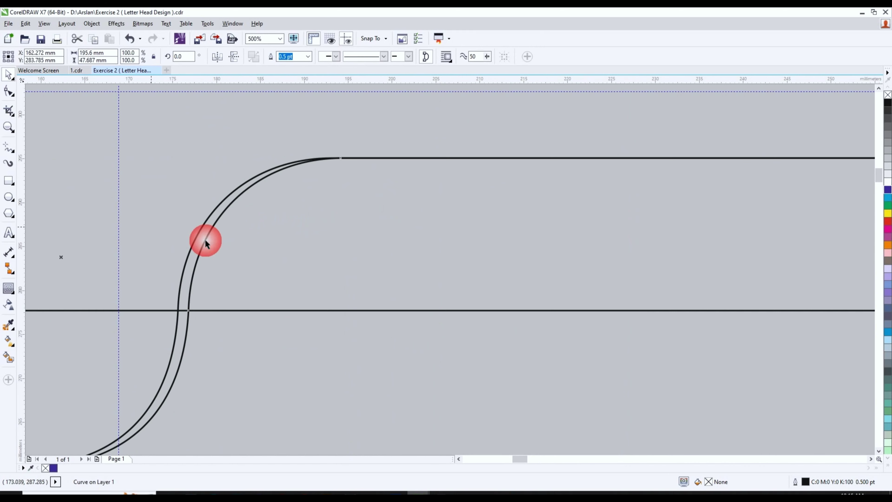
scroll(150, 214, "down", 2)
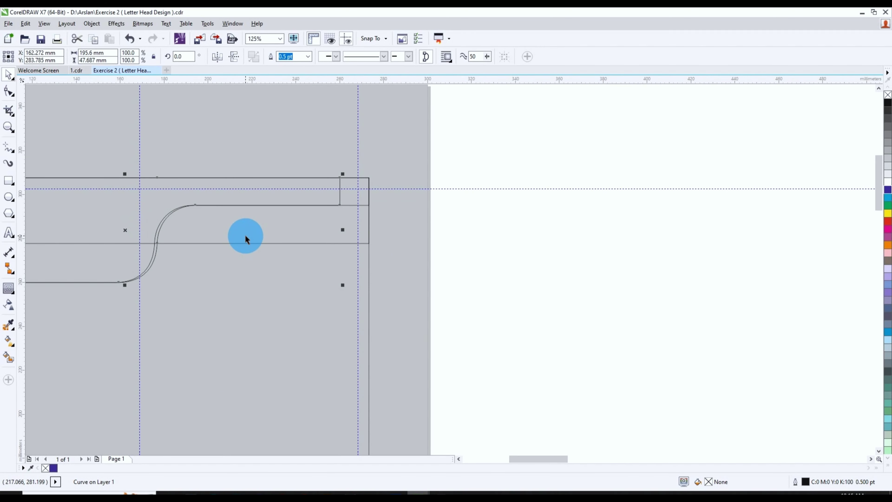
key("Right")
key("Right")
key("Right")
key("Right")
key("Right")
key("Right")
key("Right")
key("Right")
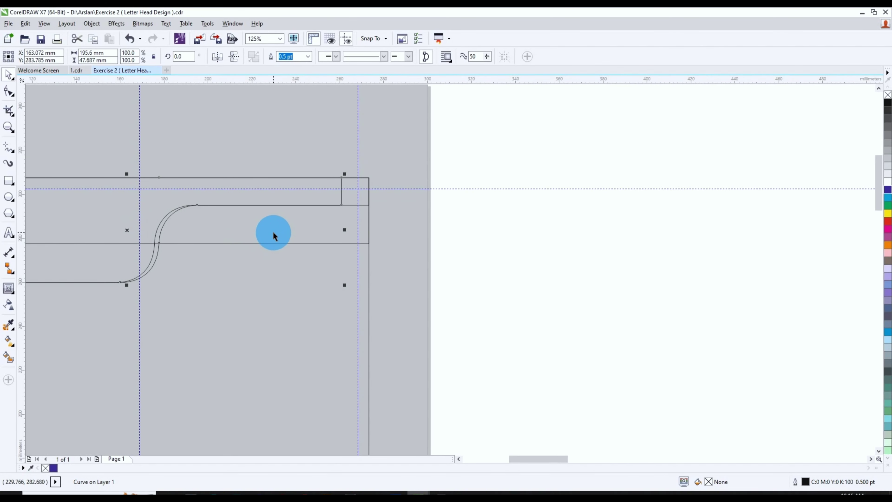
scroll(209, 210, "down", 1)
left_click(312, 193)
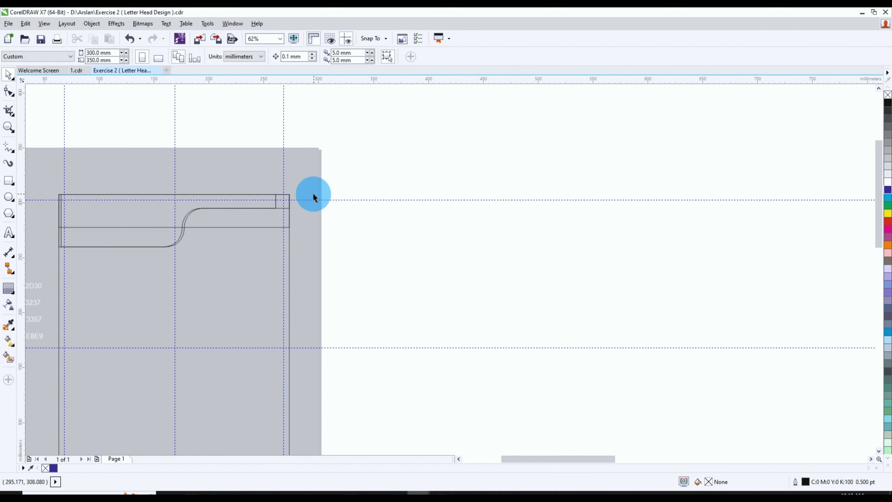
Create a footer rectangle about 105 x 15.8 mm on the right half of the page's bottom edge from a copy of the page rectangle
scroll(302, 316, "down", 1)
scroll(299, 367, "up", 2)
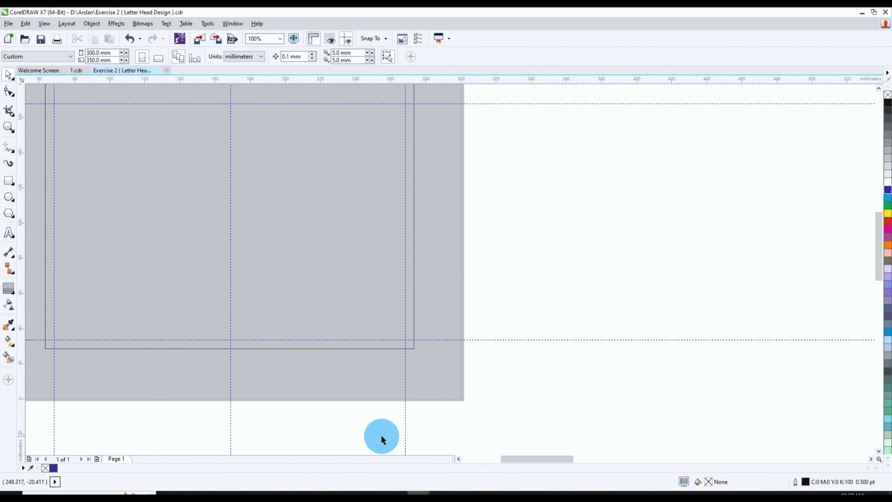
left_click_drag(543, 457, 541, 458)
scroll(302, 376, "down", 1)
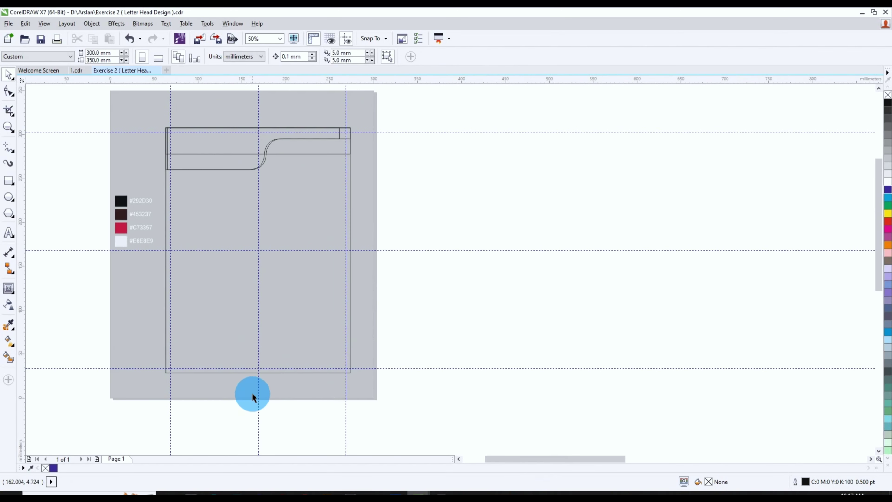
left_click(265, 315)
left_click(266, 316)
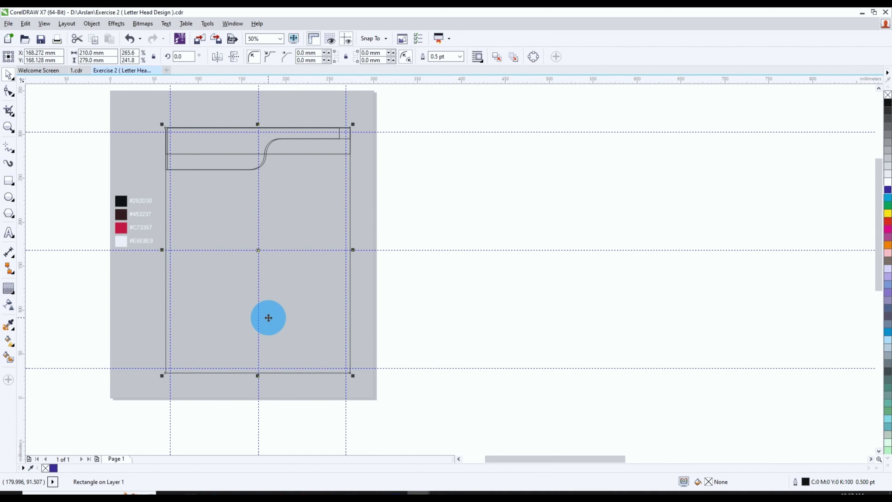
left_click_drag(257, 125, 277, 355)
left_click(373, 309)
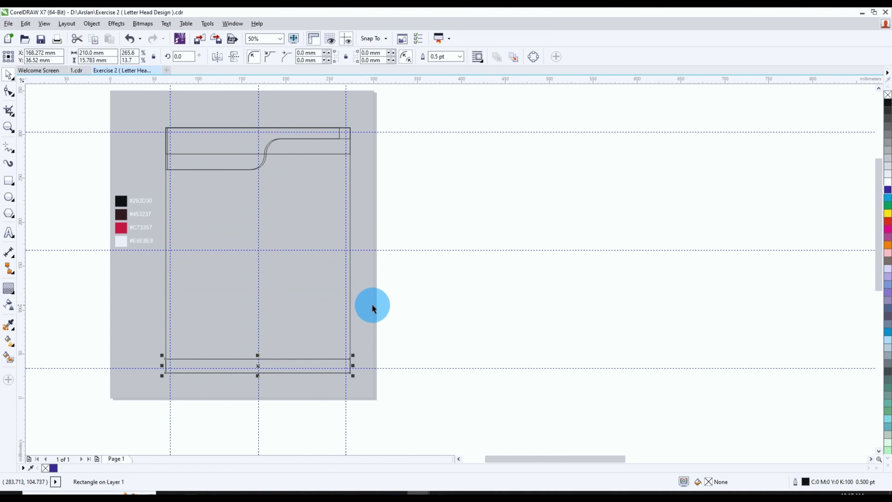
scroll(145, 374, "up", 2)
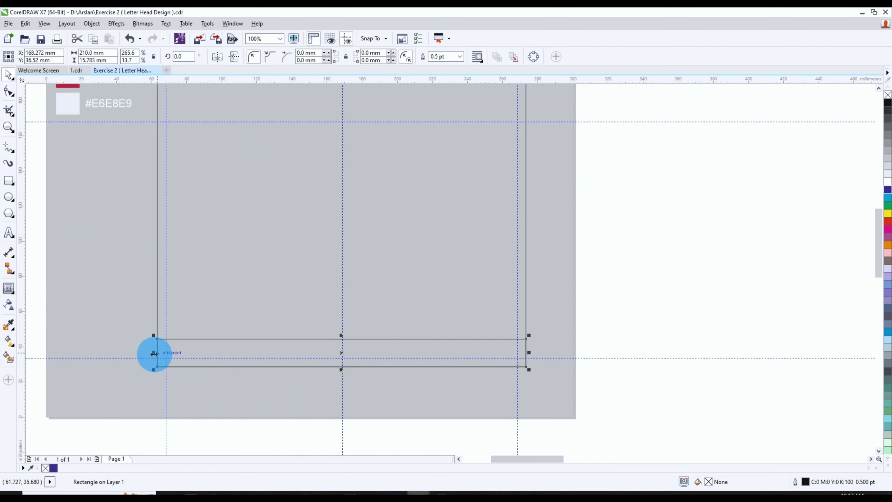
left_click_drag(154, 353, 338, 366)
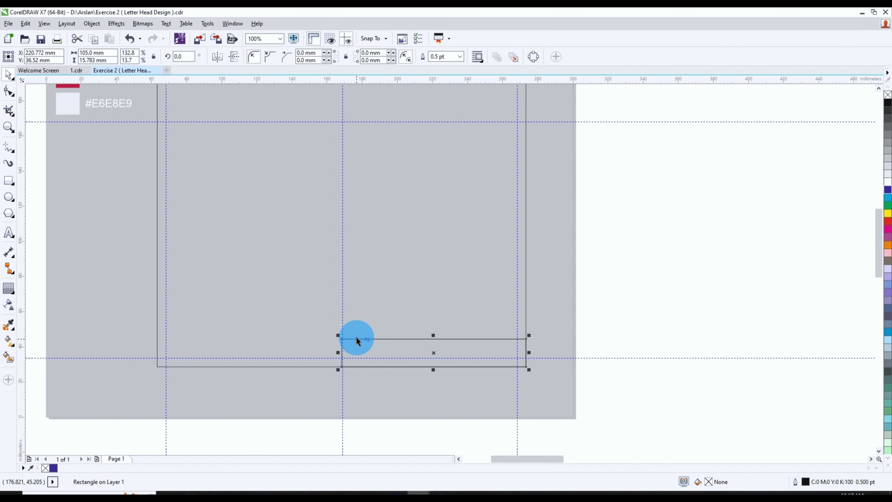
Round only the footer rectangle's top-left corner to a radius of about 7.9 mm
scroll(508, 365, "up", 1)
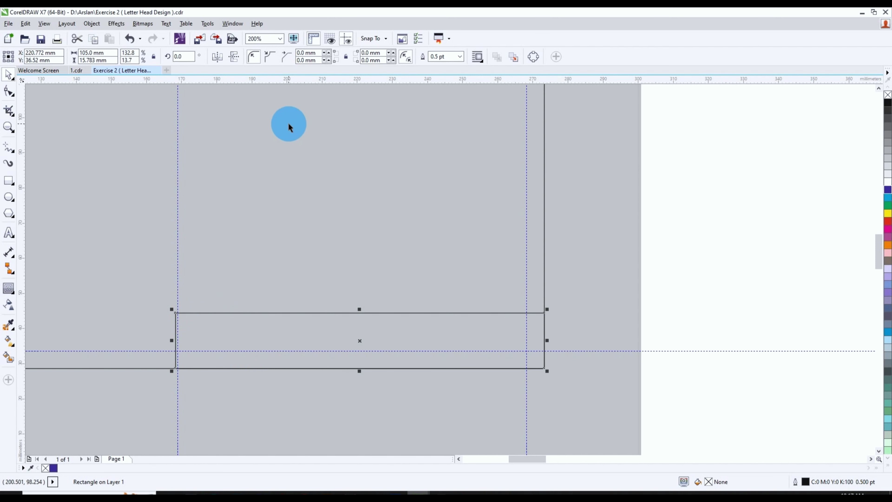
left_click(318, 54)
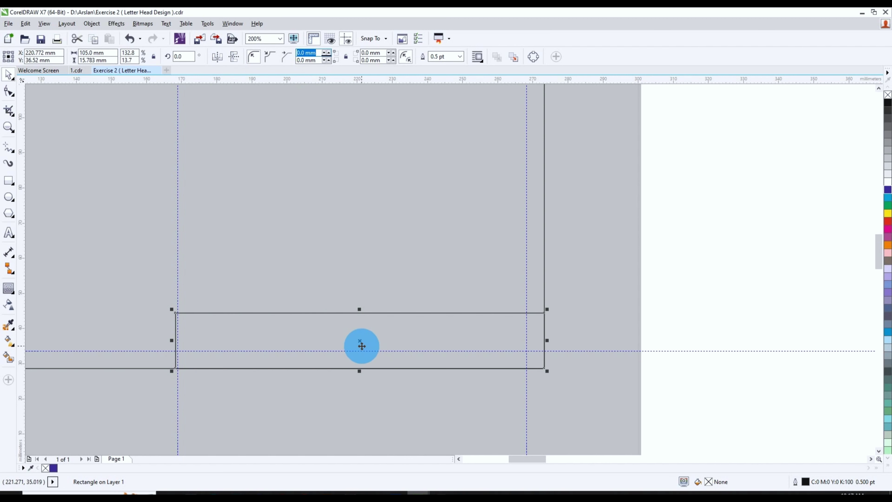
left_click(362, 346)
left_click(362, 346)
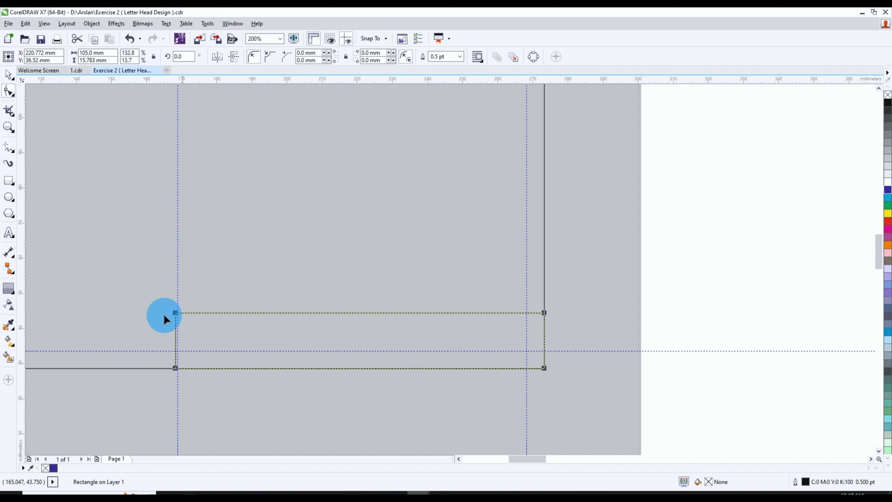
left_click_drag(177, 313, 223, 361)
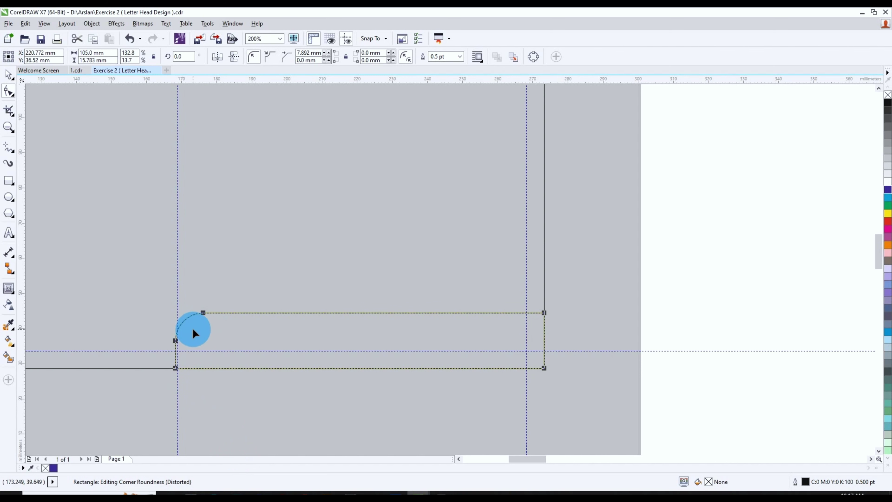
Undo the freehand corner rounding and set the footer rectangle's top-left corner radius to 20 mm
left_click(9, 74)
right_click(378, 312)
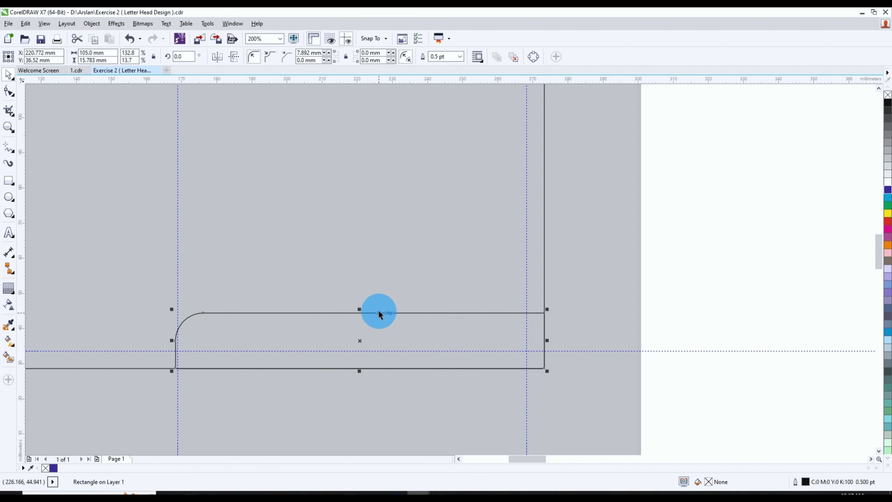
key("ctrl+z")
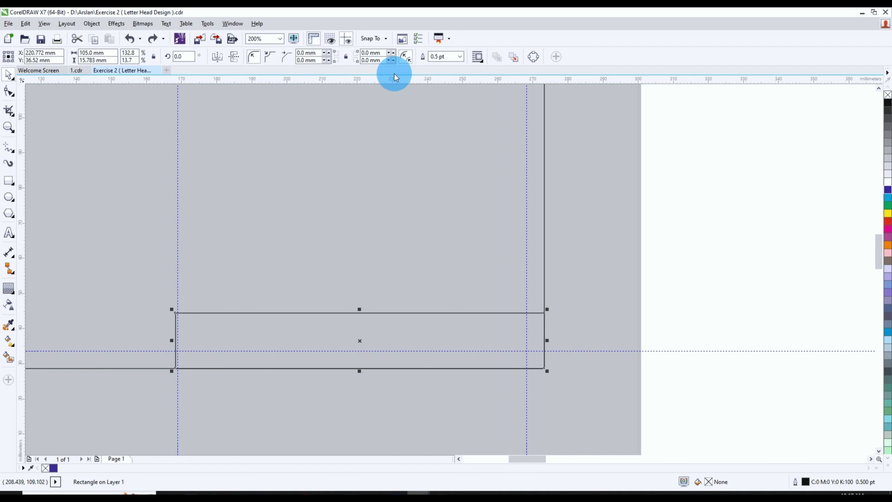
left_click(347, 58)
left_click(258, 53)
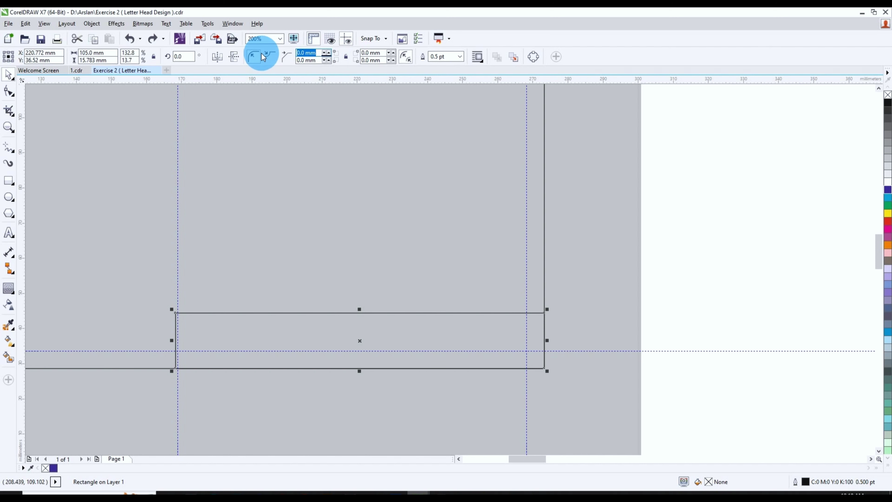
type("20")
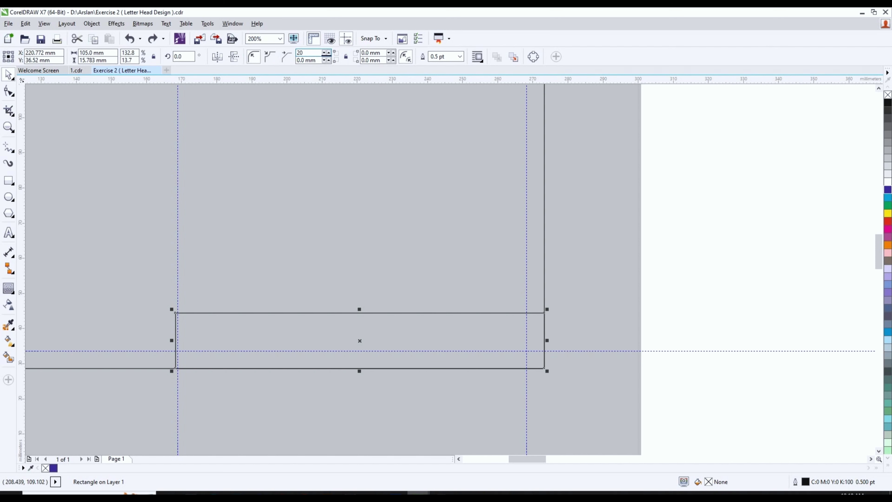
key("Return")
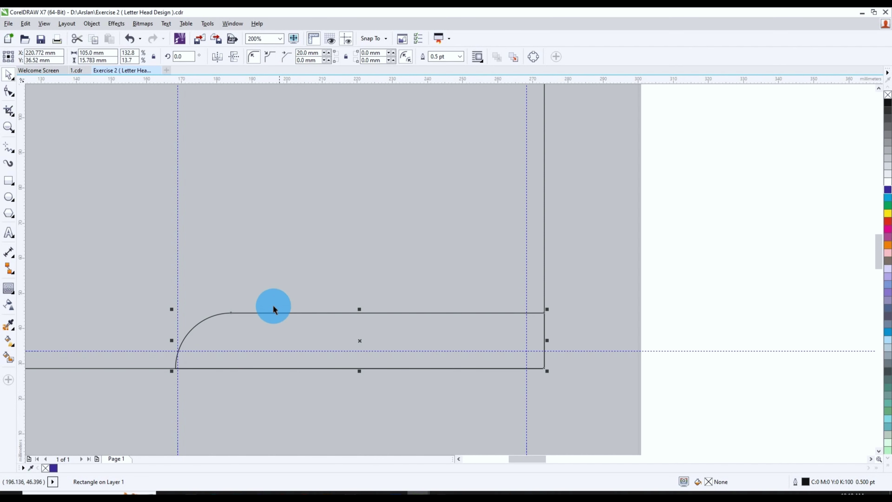
Create a strip about 110.5 x 11 mm along the left part of the page's bottom edge from a copy of the page rectangle
scroll(274, 309, "down", 4)
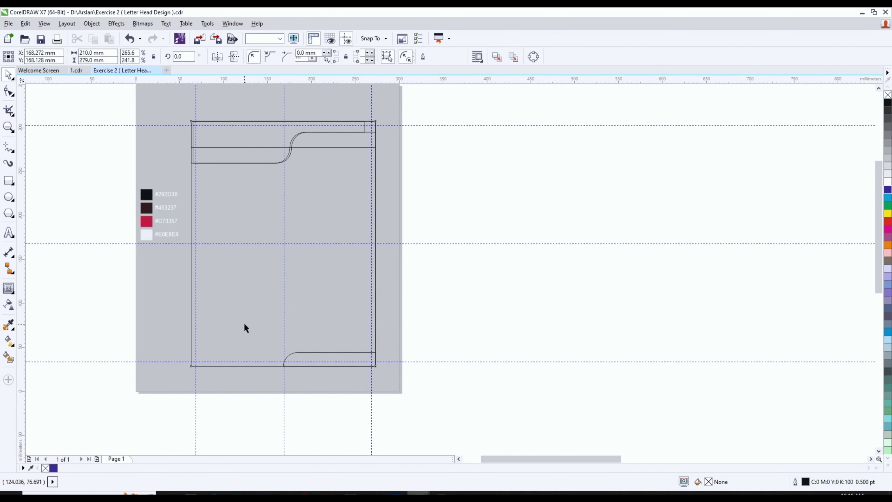
left_click(289, 139)
left_click_drag(283, 121, 293, 356)
scroll(284, 384, "up", 2)
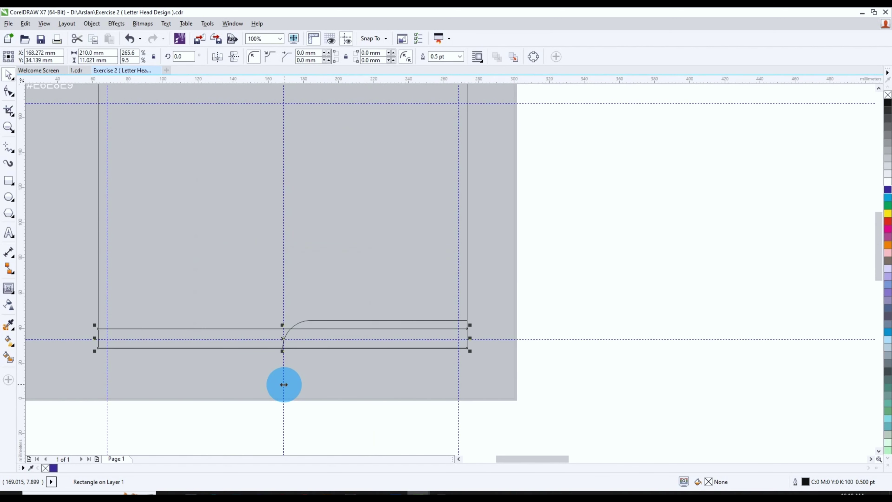
scroll(472, 347, "up", 2)
left_click_drag(463, 325, 109, 326)
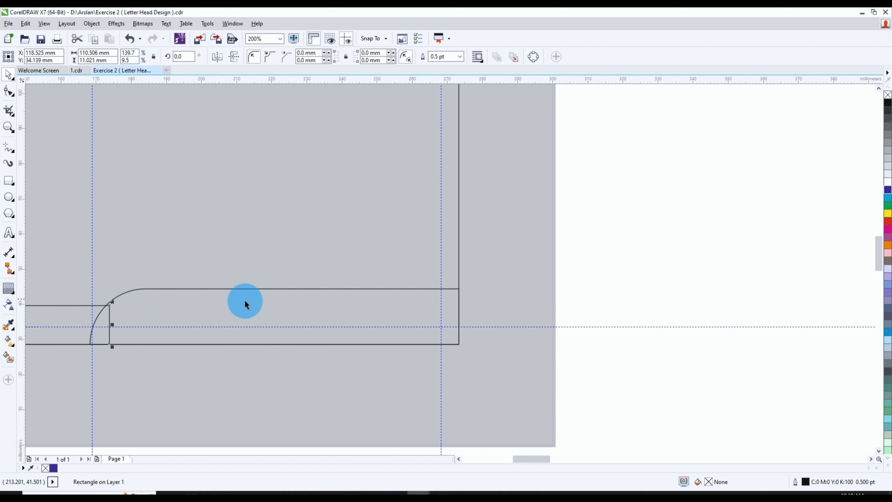
Duplicate the rounded footer bar and align the copy's bottom edge with the original
scroll(243, 296, "down", 1)
scroll(161, 323, "up", 1)
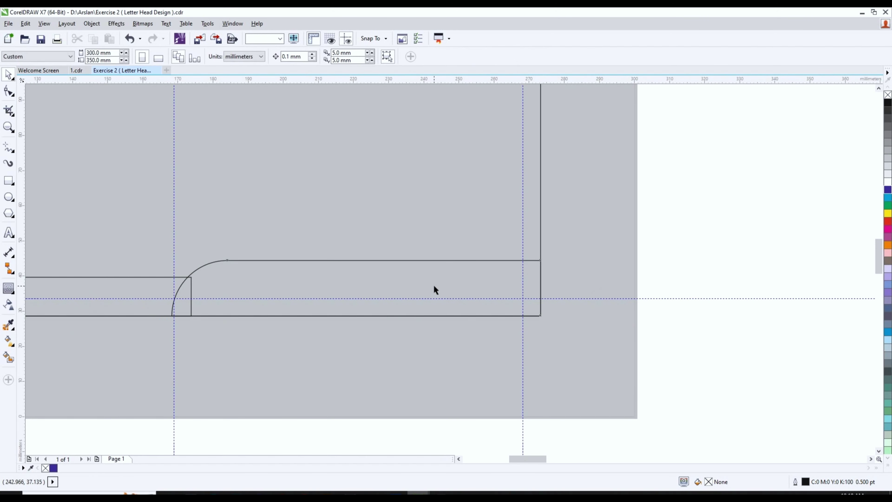
left_click(404, 289)
left_click_drag(387, 290, 400, 219)
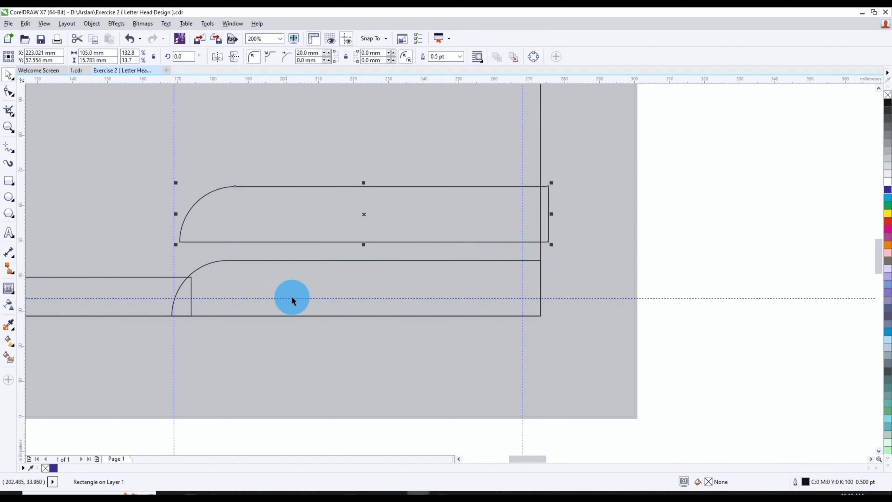
left_click(233, 315, "shift")
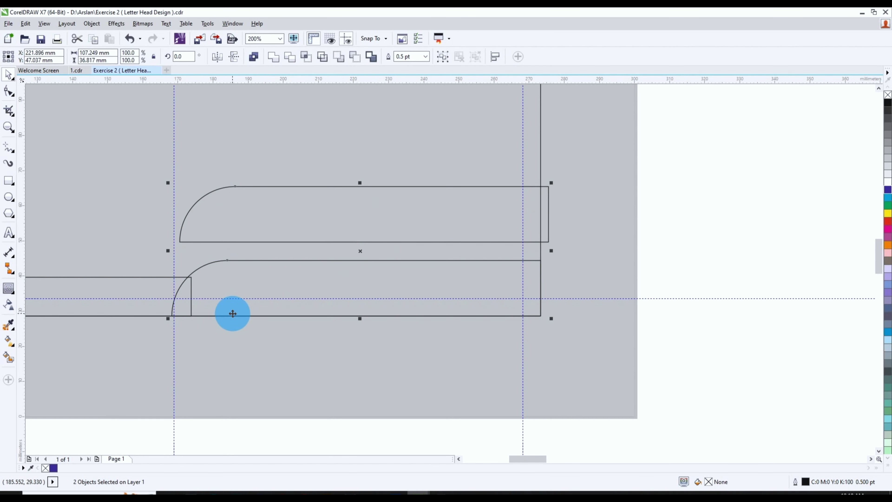
key("b")
left_click(643, 294)
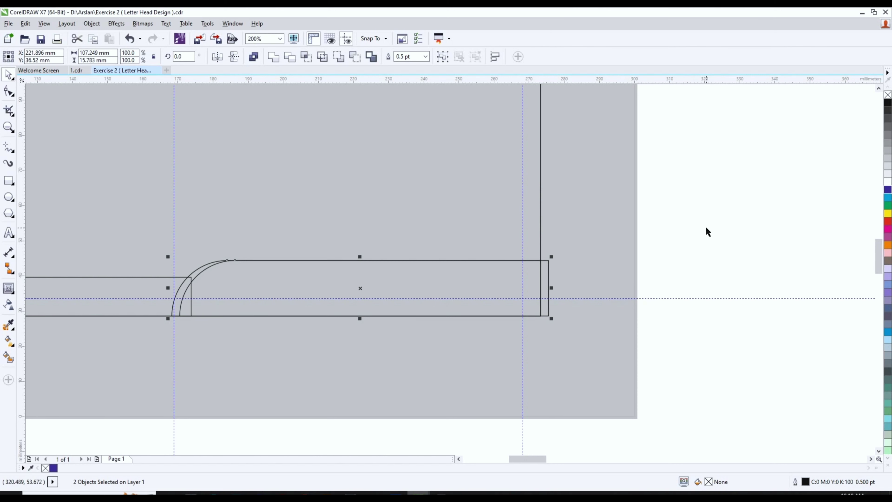
Nudge the footer bar copy left to X 219.221 mm, so its curve sits slightly outside the original's
left_click(486, 288)
key("Left")
key("Left")
key("Left")
key("Left")
key("Left")
key("Left")
key("Left")
key("Left")
key("Left")
key("Left")
key("Left")
key("Left")
key("Left")
key("Left")
key("Left")
key("Left")
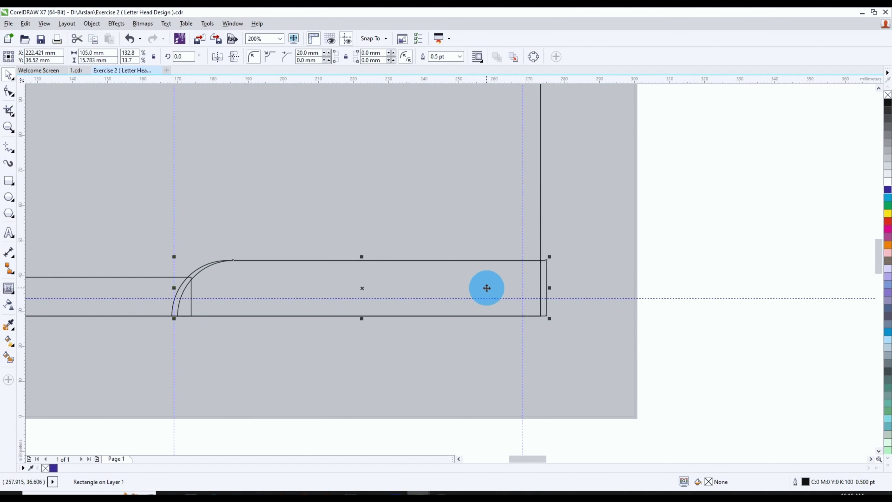
key("Left")
key("Left")
key("Left")
key("Left")
key("Left")
key("Left")
key("Left")
key("Left")
key("Left")
key("Left")
key("Left")
key("Left")
key("Left")
key("Left")
key("Left")
key("Left")
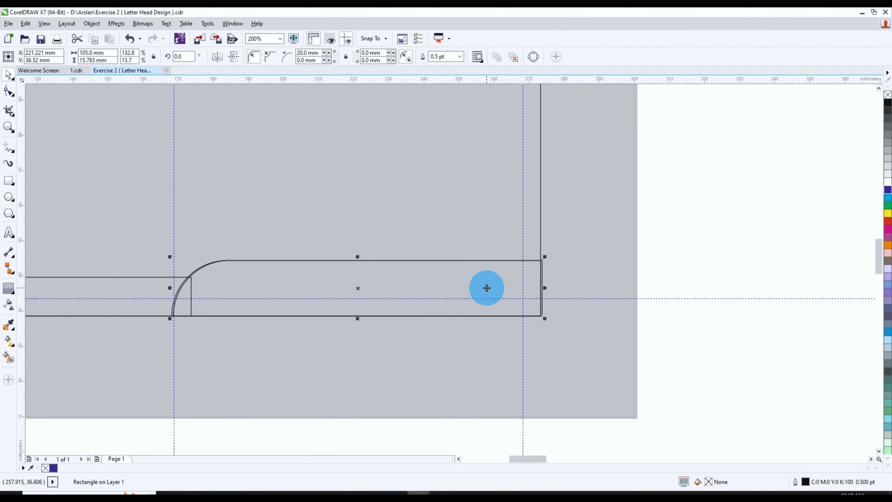
key("Left")
key("Left")
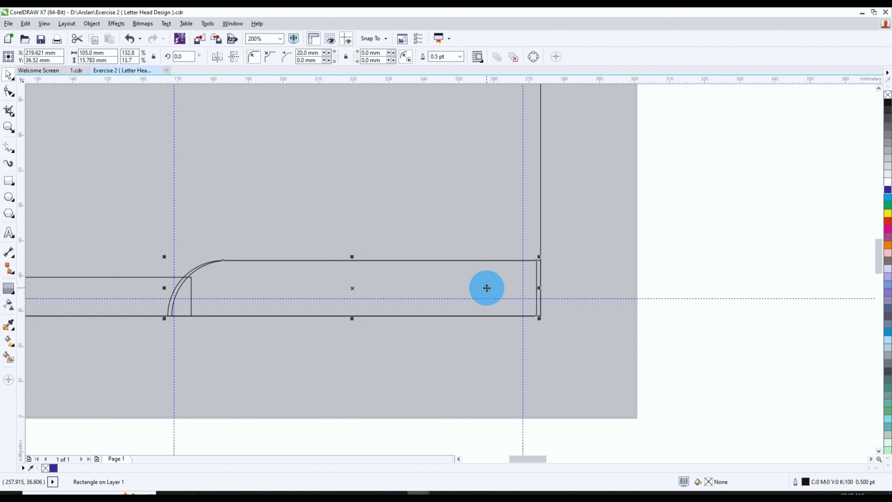
key("Left")
key("Left")
key("Left")
key("Left")
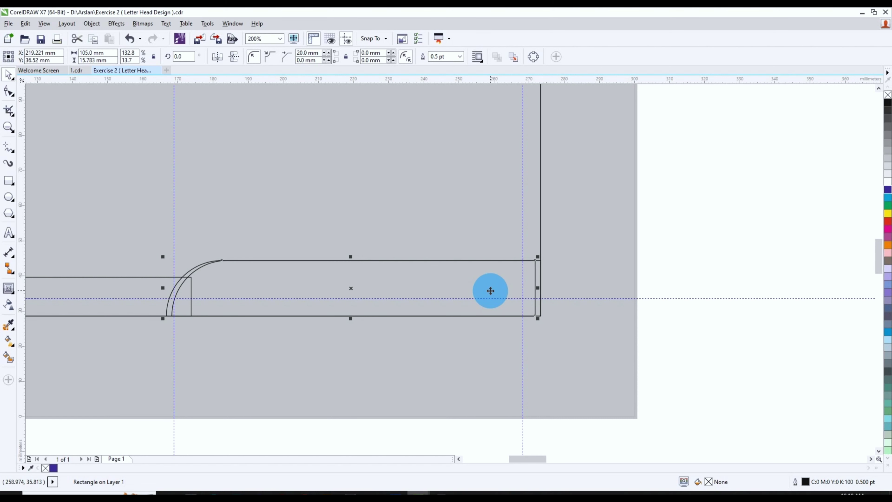
Cut the offset footer bar copy out of the thin bottom-left strip with Back Minus Front
scroll(269, 246, "down", 2)
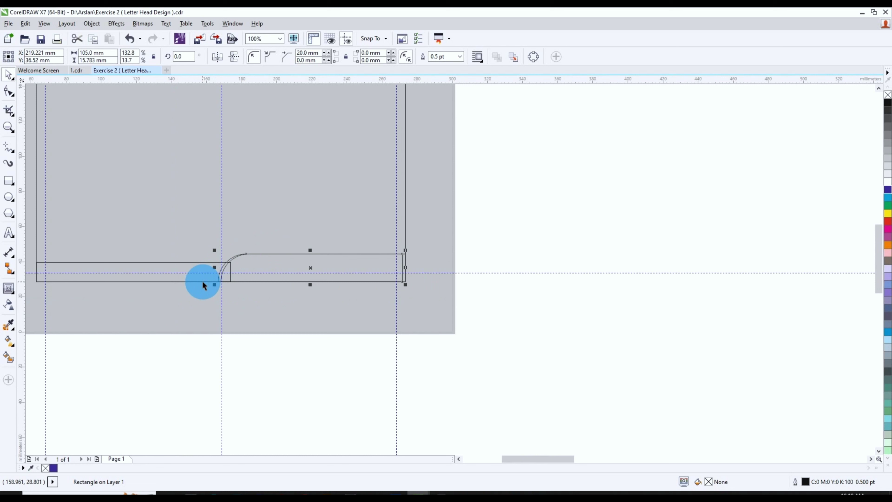
left_click(191, 267, "shift")
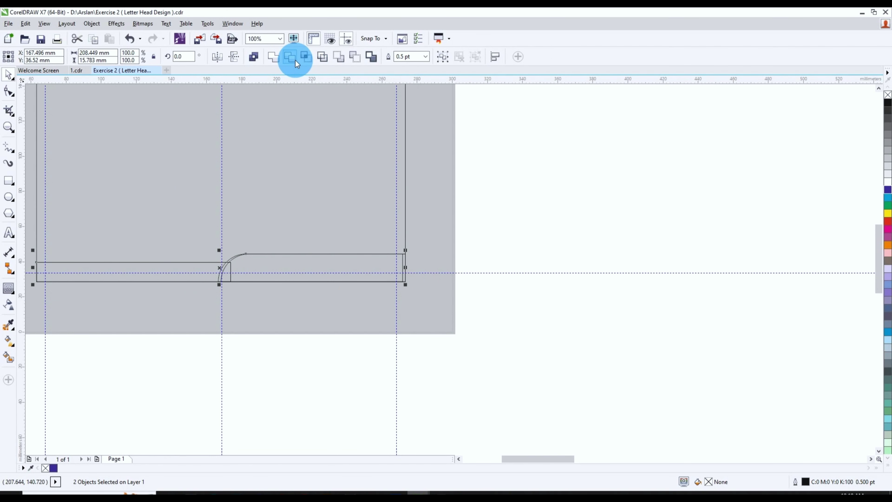
left_click(359, 61)
left_click(524, 209)
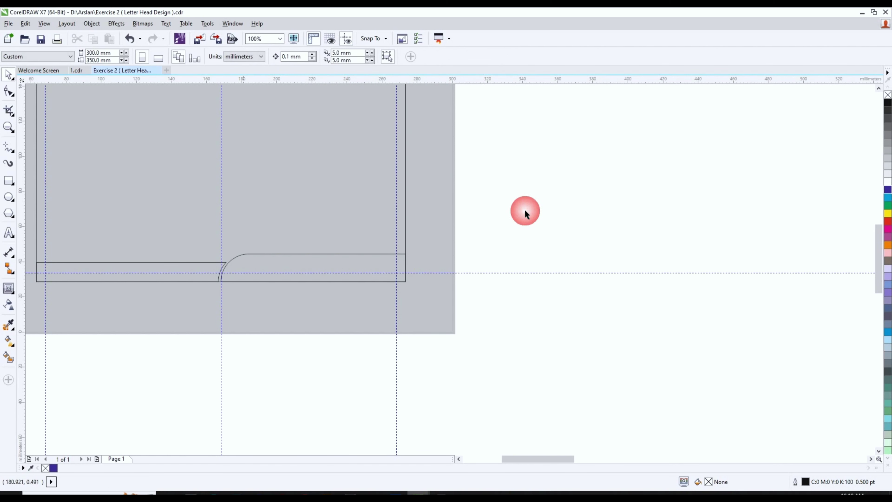
scroll(224, 281, "up", 3)
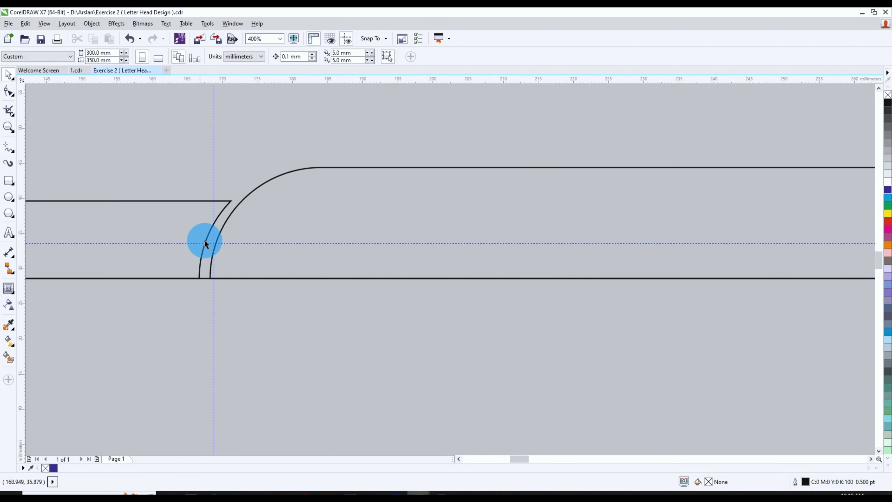
scroll(211, 268, "down", 2)
scroll(538, 239, "down", 3)
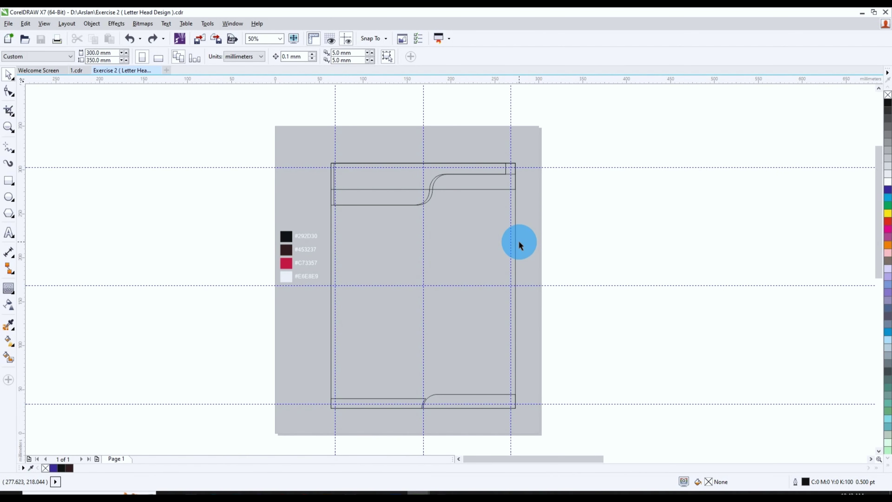
Draw a rectangle about 107.7 x 34.6 mm from the page's top-left corner over the header
scroll(397, 174, "up", 2)
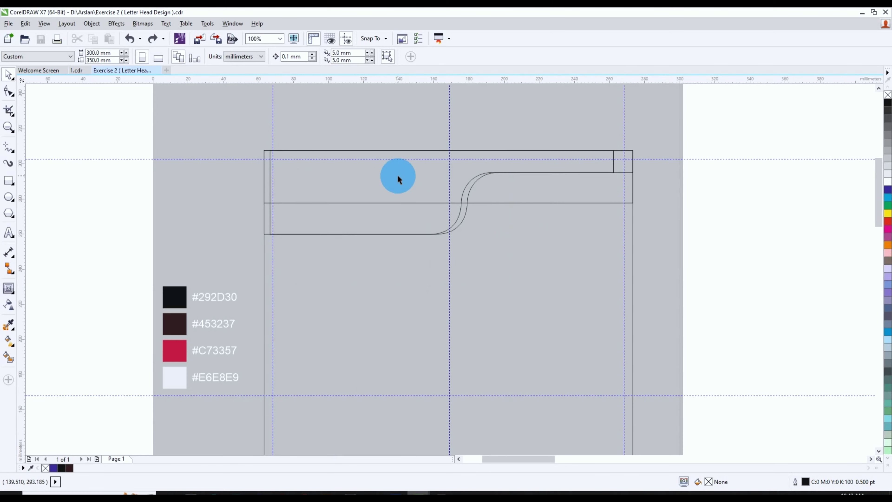
left_click(9, 181)
left_click_drag(263, 150, 453, 211)
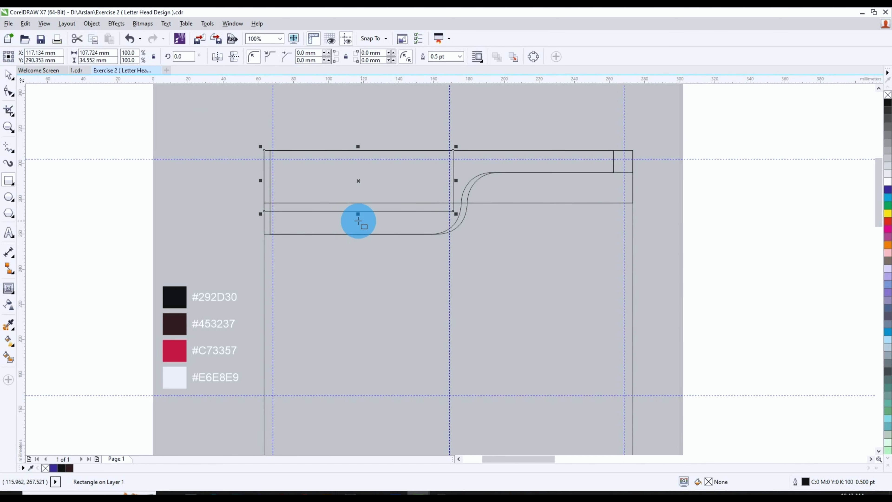
key("space")
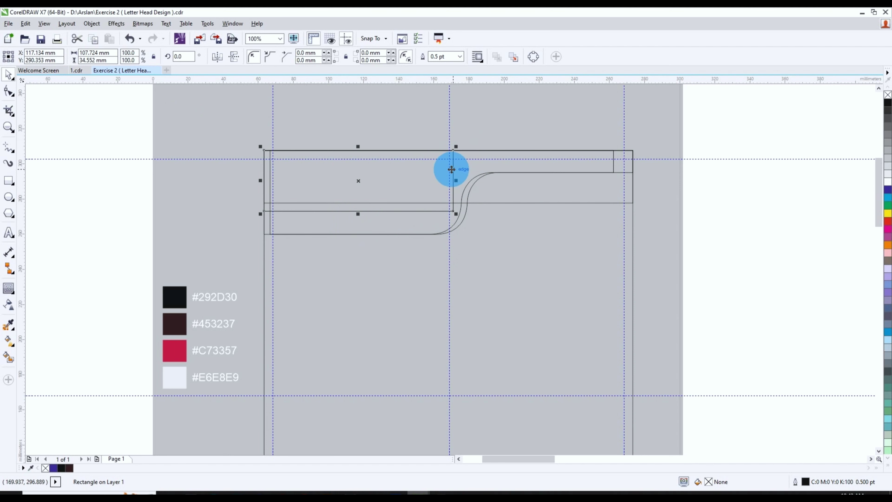
Round both right corners of the new header rectangle with a 20 mm radius
left_click(372, 53)
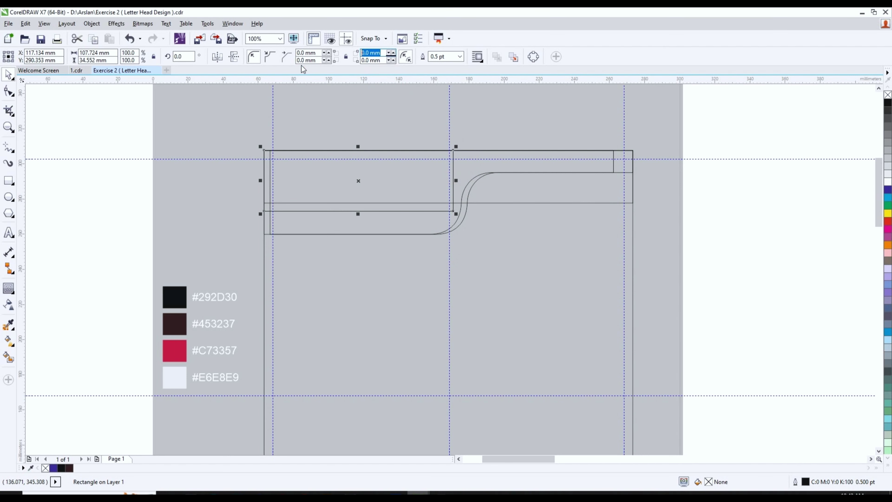
type("20")
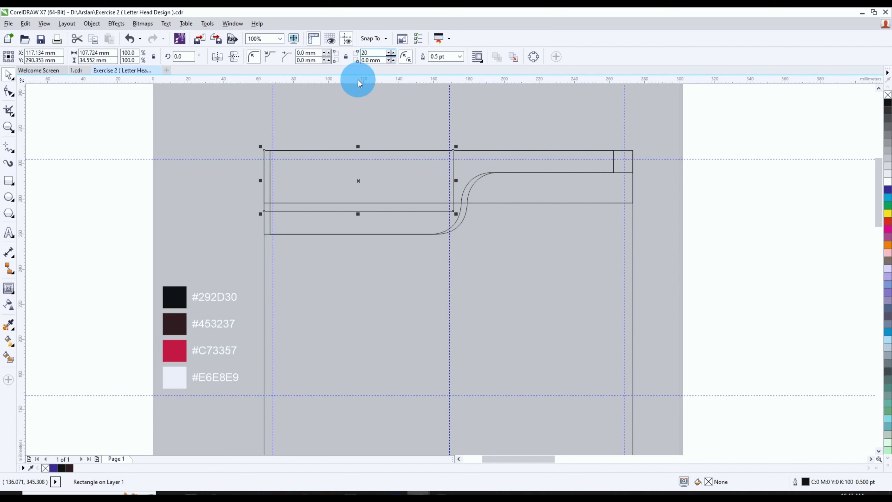
left_click(382, 61)
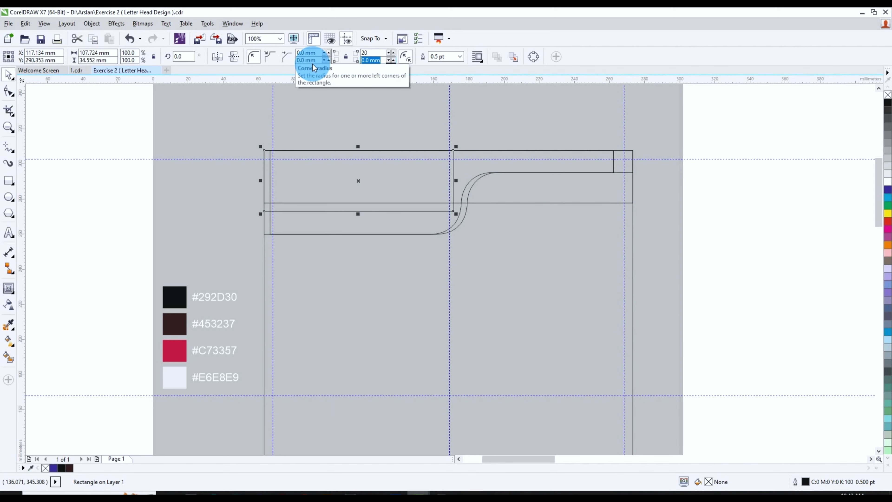
type("20")
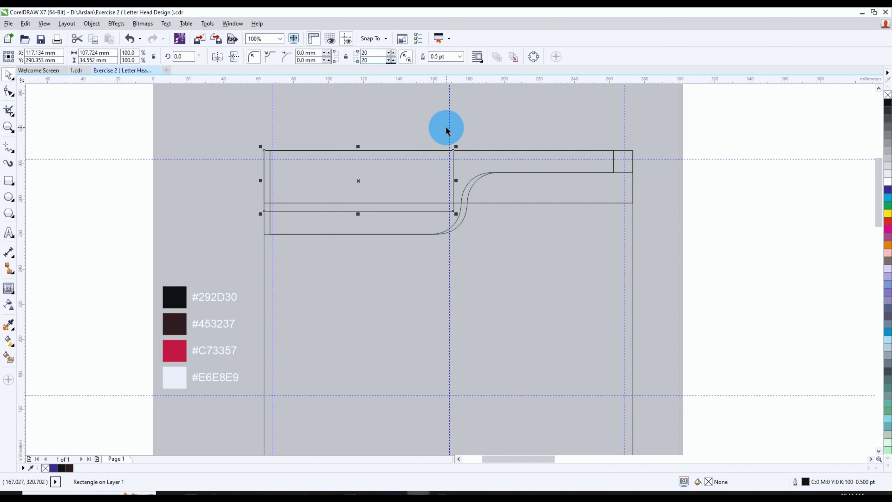
key("Return")
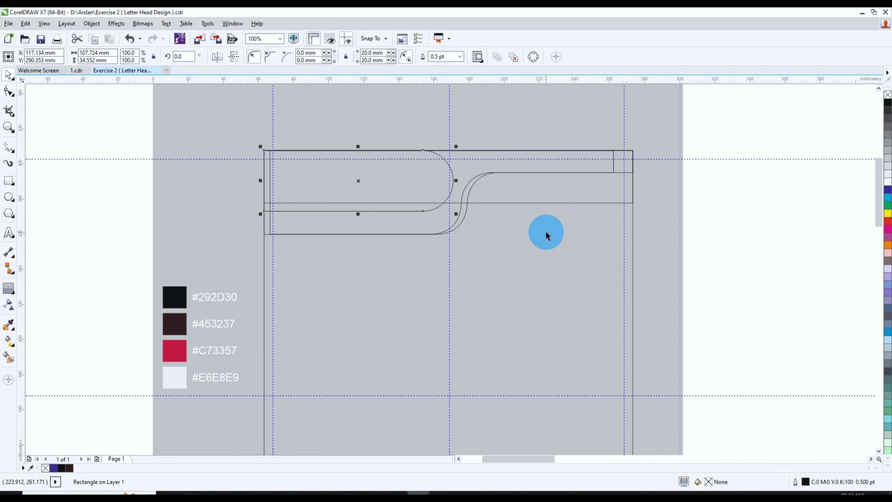
Create a narrower copy of the rounded header rectangle, about 105.6 mm wide, keeping its left edge in place
scroll(450, 179, "up", 2)
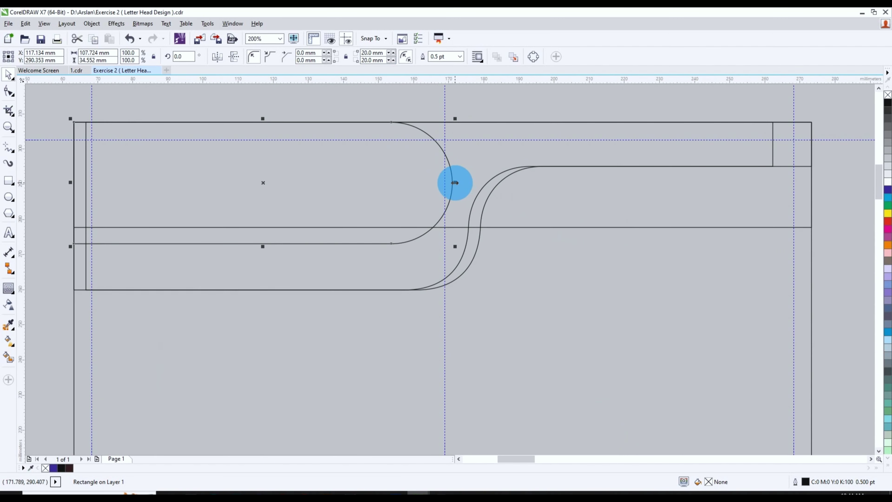
left_click_drag(453, 183, 447, 183)
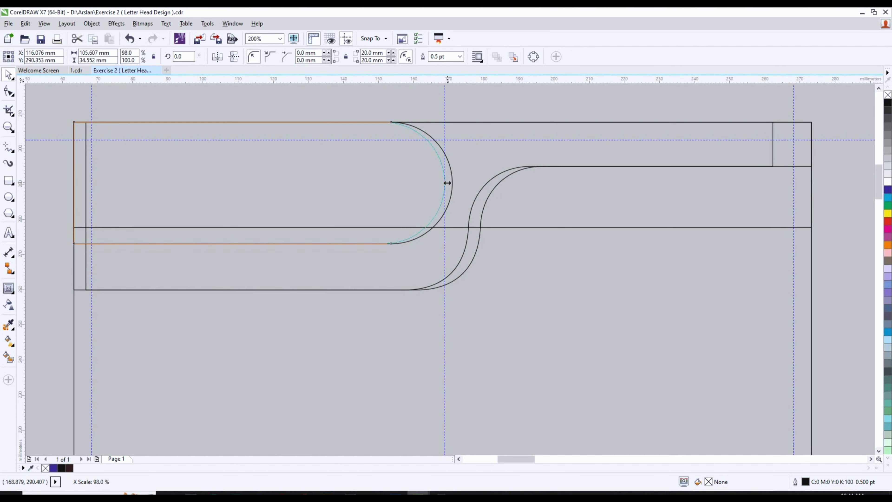
left_click_drag(448, 186, 451, 185)
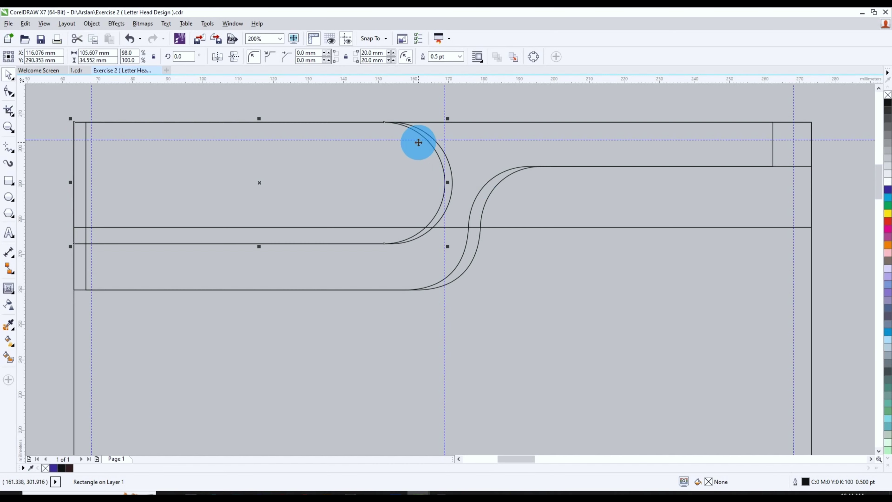
scroll(415, 142, "down", 2)
left_click(708, 252)
left_click(334, 155)
Examine the four palette swatches and their hex codes beside the page
left_click(125, 359)
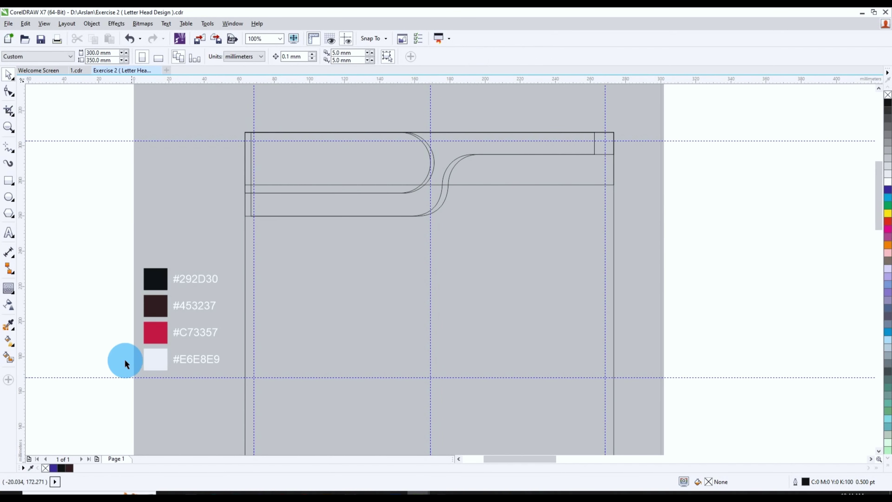
scroll(130, 360, "up", 4)
scroll(158, 389, "down", 2)
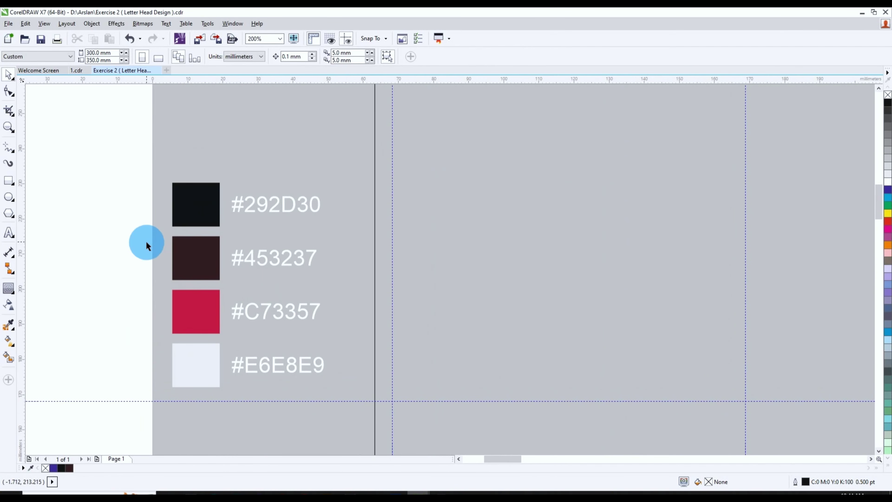
left_click_drag(102, 154, 374, 414)
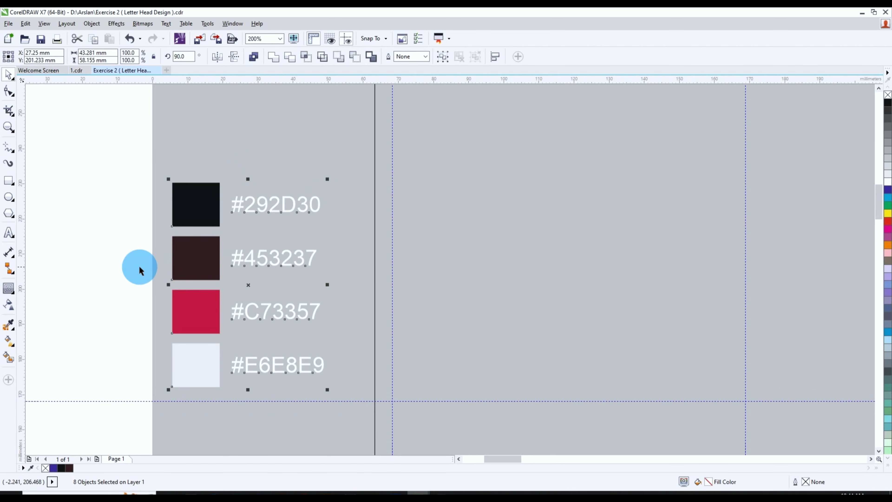
left_click(122, 266)
scroll(79, 249, "down", 1)
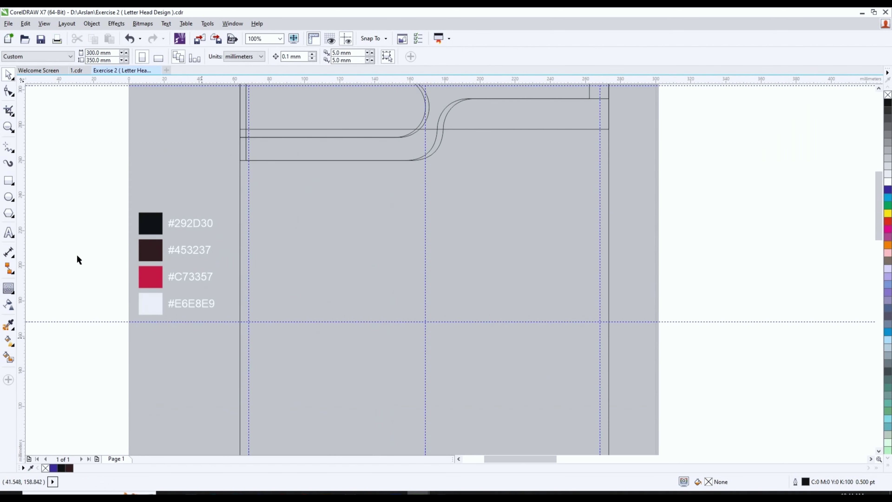
Fill the narrower rounded header rectangle with the #292D30 swatch colour using the Color Eyedropper
scroll(194, 288, "up", 2)
left_click(316, 168)
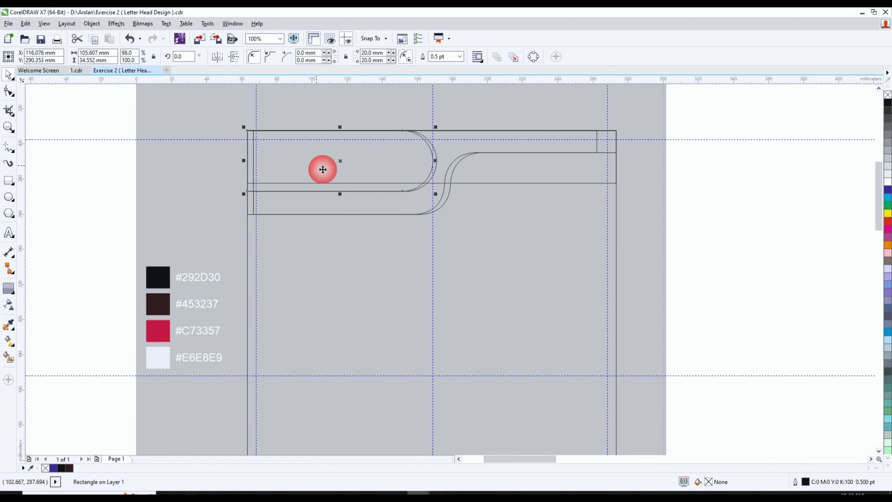
left_click(13, 325)
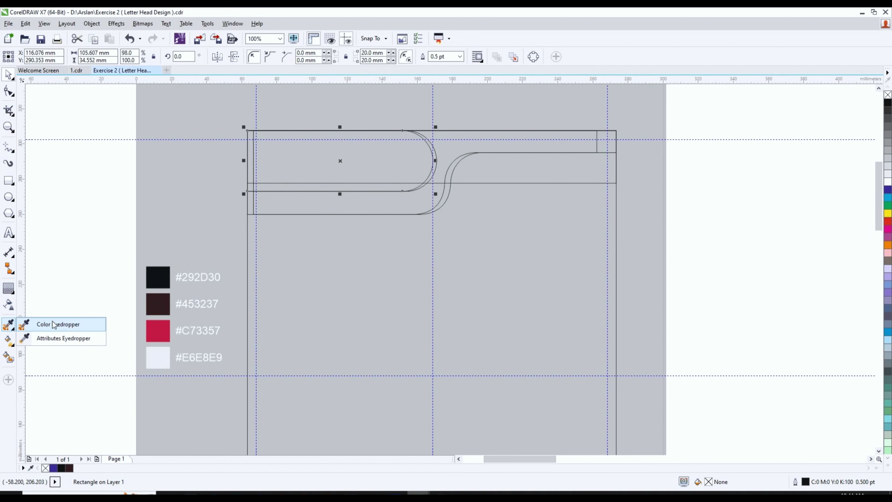
left_click(53, 321)
left_click(168, 275)
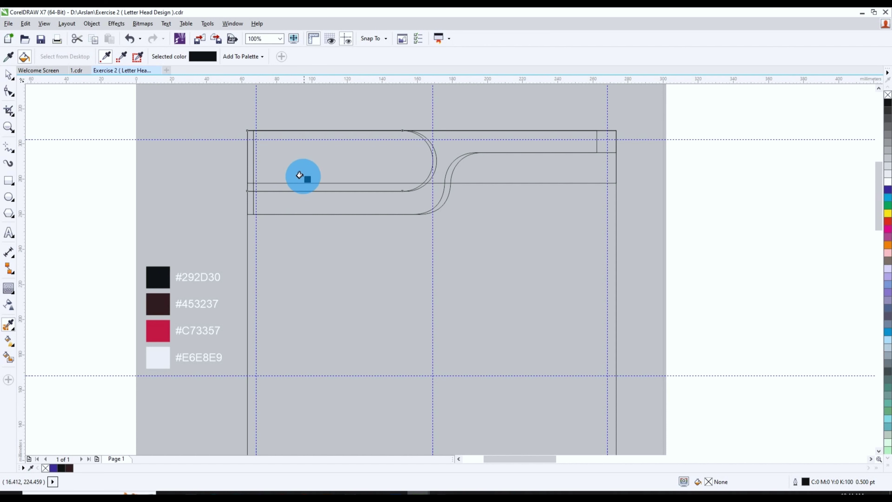
left_click(306, 164)
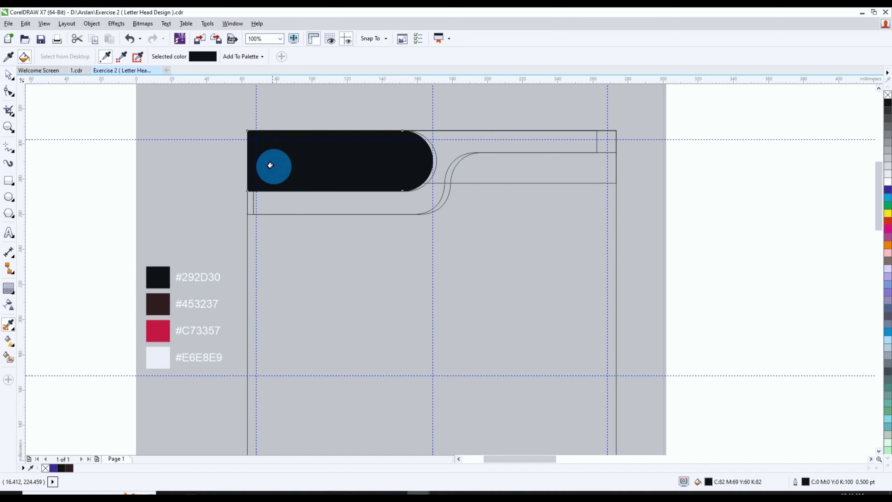
left_click(9, 58)
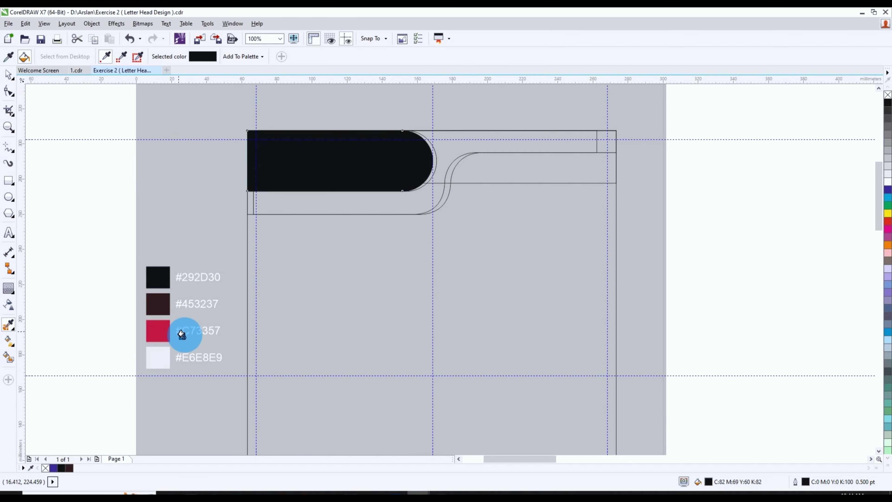
left_click(161, 309)
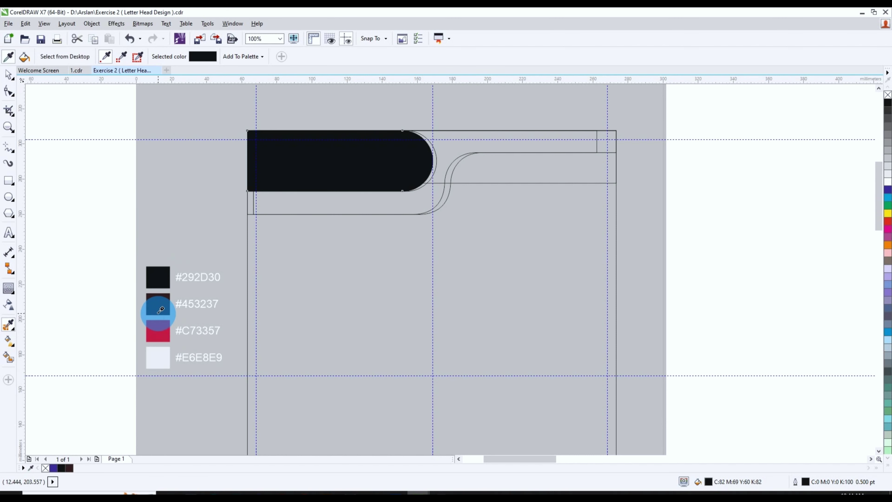
key("shift")
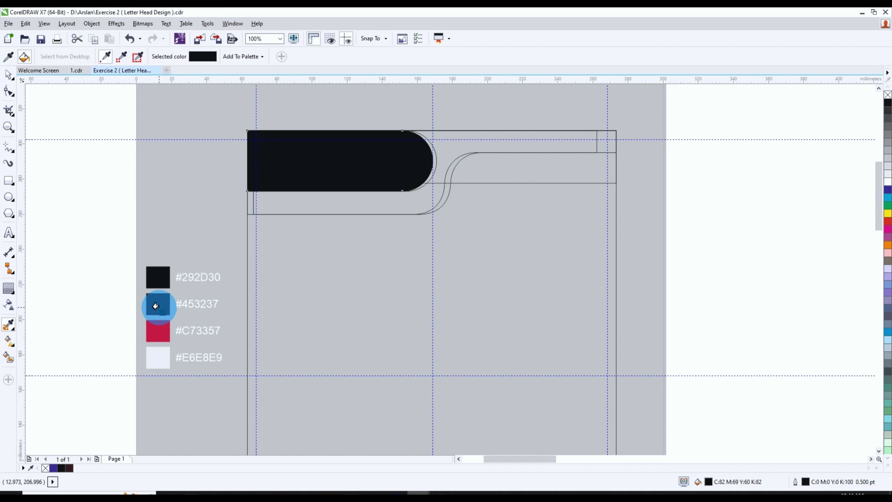
left_click(577, 176)
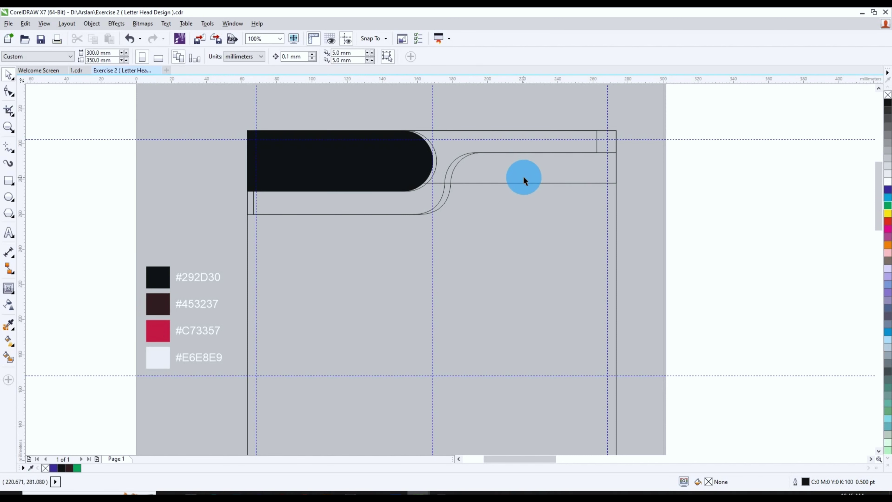
Fill the 210 mm wide header rectangle with the #292D30 swatch colour using the Color Eyedropper
left_click(528, 184)
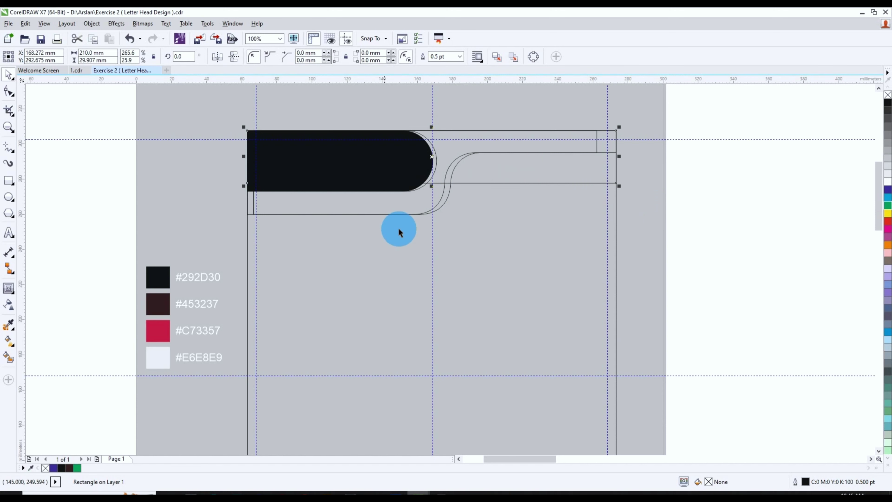
left_click(8, 324)
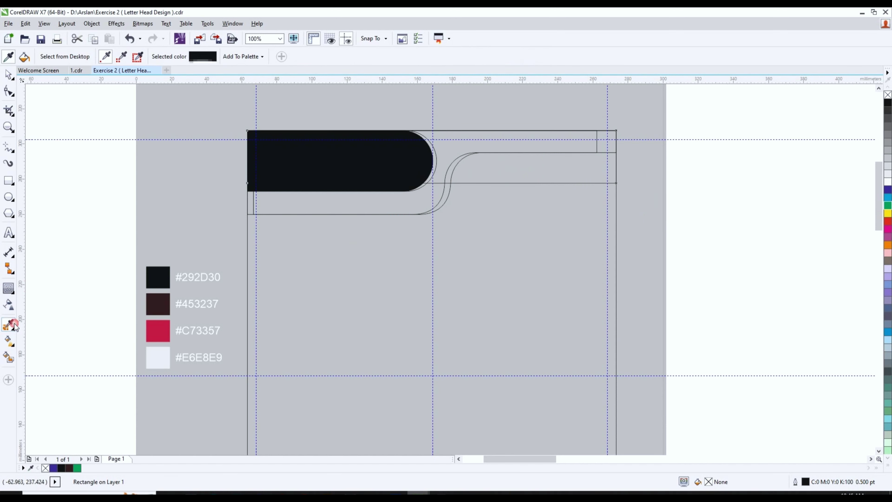
left_click(163, 279)
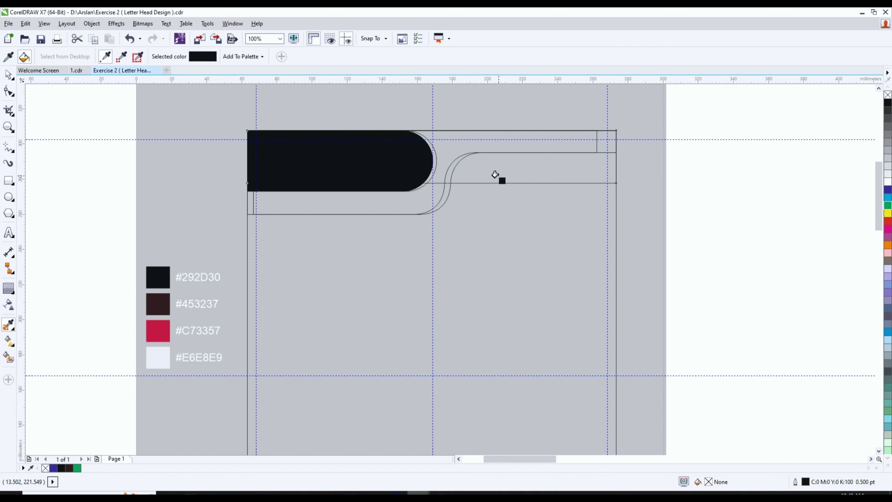
left_click(495, 174)
left_click(8, 75)
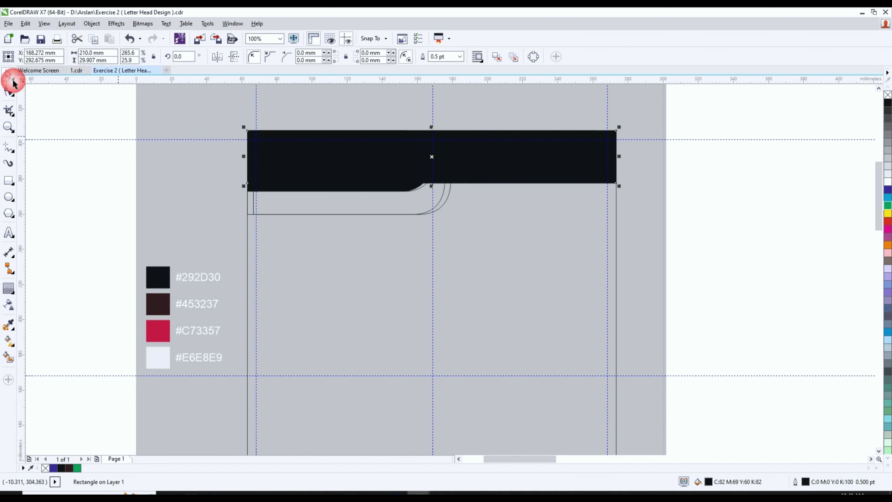
Give all five header shapes a white outline
left_click(118, 140)
left_click_drag(75, 106, 640, 222)
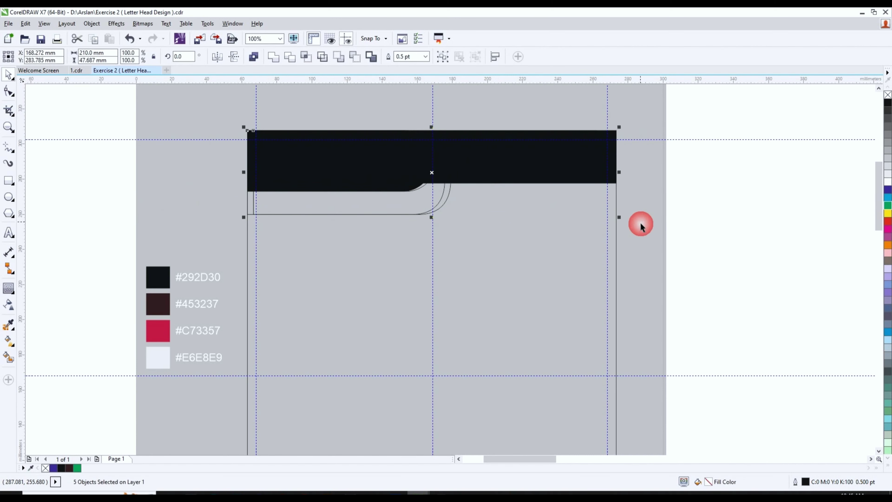
right_click(887, 185)
left_click(641, 200)
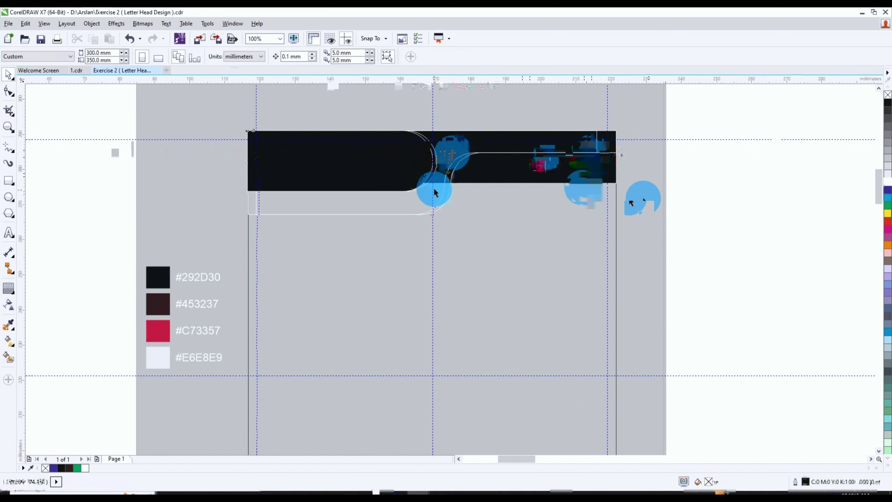
Fill the wider rounded header rectangle and the narrower S-curved header shape with the #E6E8E9 swatch colour
left_click(425, 172)
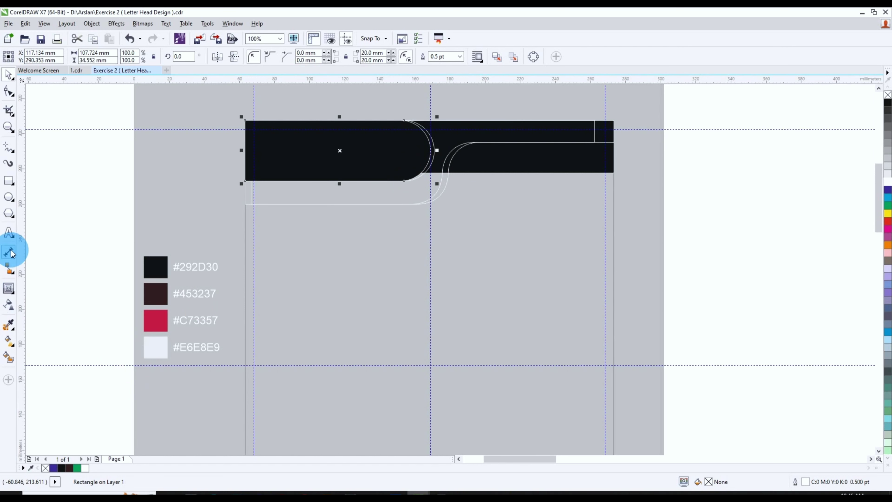
left_click(8, 324)
left_click(162, 347)
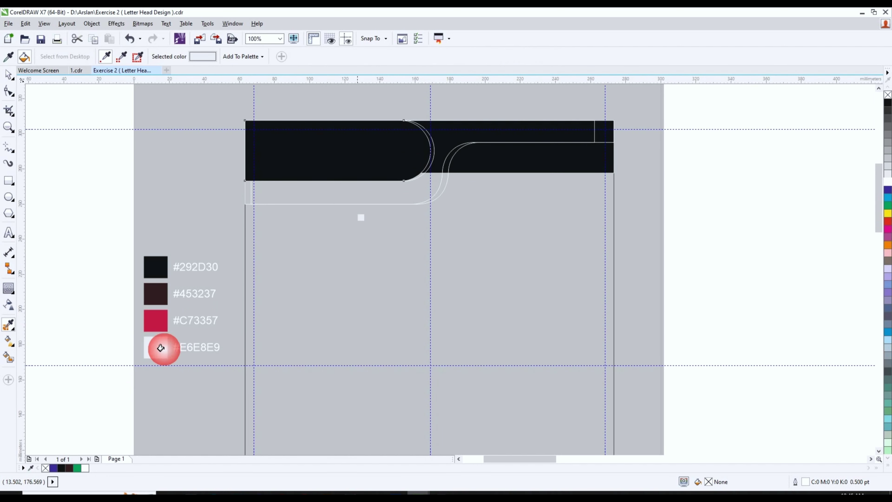
scroll(407, 172, "up", 4)
left_click(475, 135)
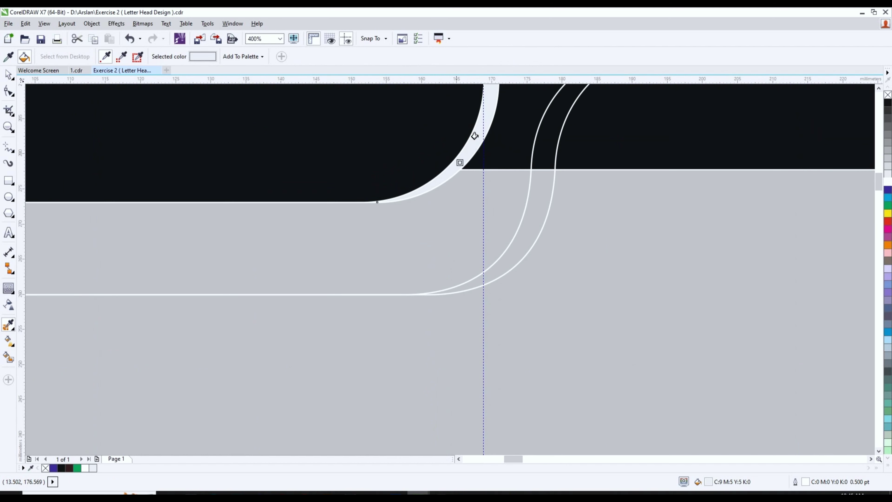
left_click(513, 249)
scroll(373, 260, "down", 4)
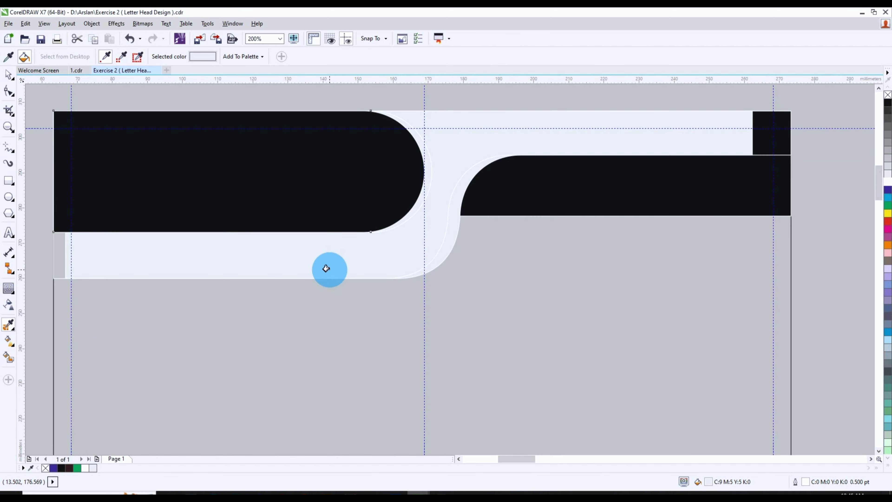
left_click(10, 78)
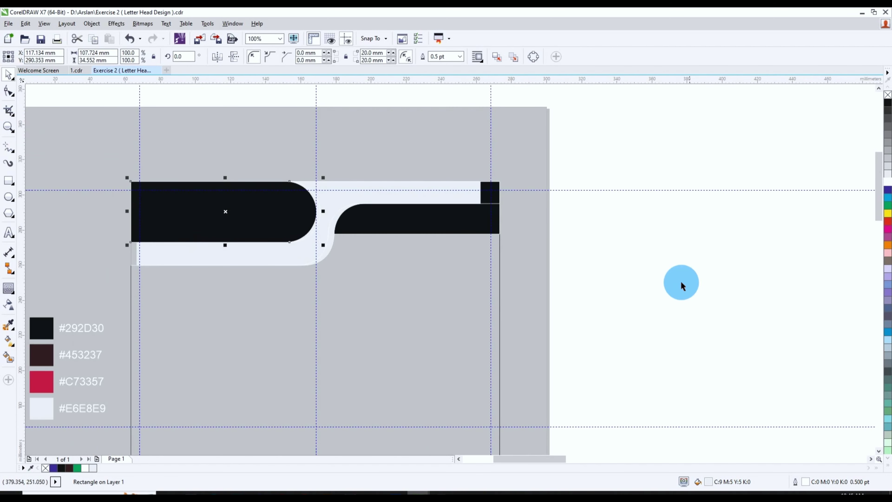
left_click(681, 285)
Apply a horizontal black-to-red linear fountain fill to the full-width S-curved header shape
left_click(440, 200)
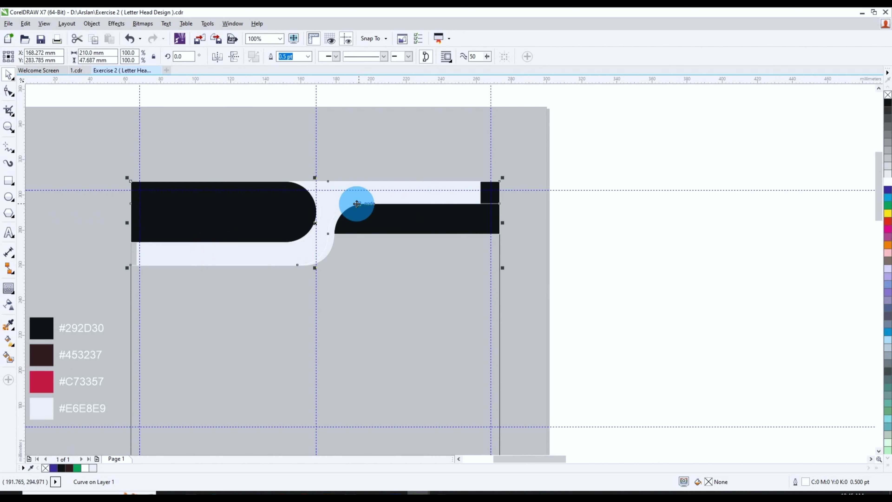
scroll(478, 189, "down", 2)
scroll(371, 258, "up", 2)
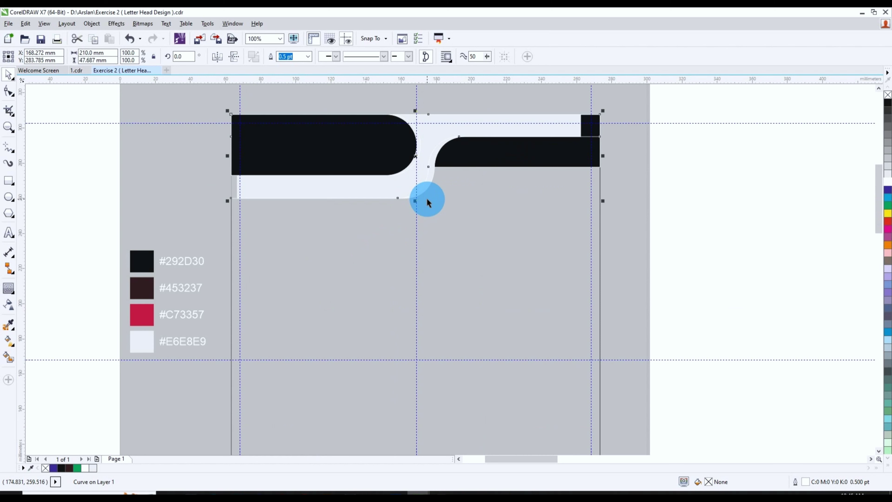
key("F11")
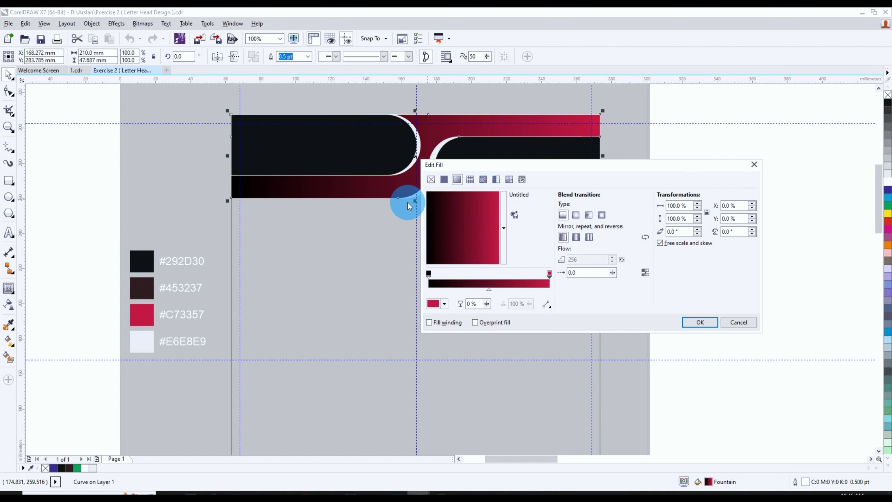
left_click_drag(500, 164, 443, 220)
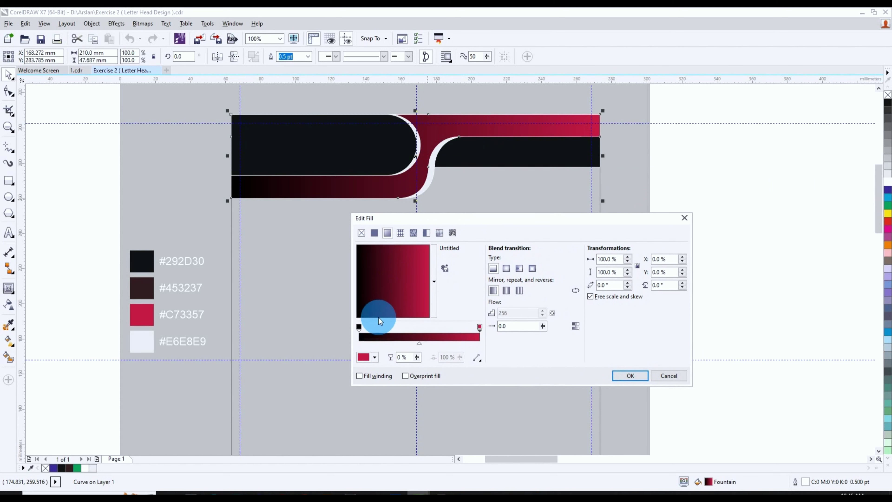
Set the gradient's start colour from the #453237 swatch and adjust it to CMYK 53, 99, 60, 89
left_click(358, 328)
left_click(374, 356)
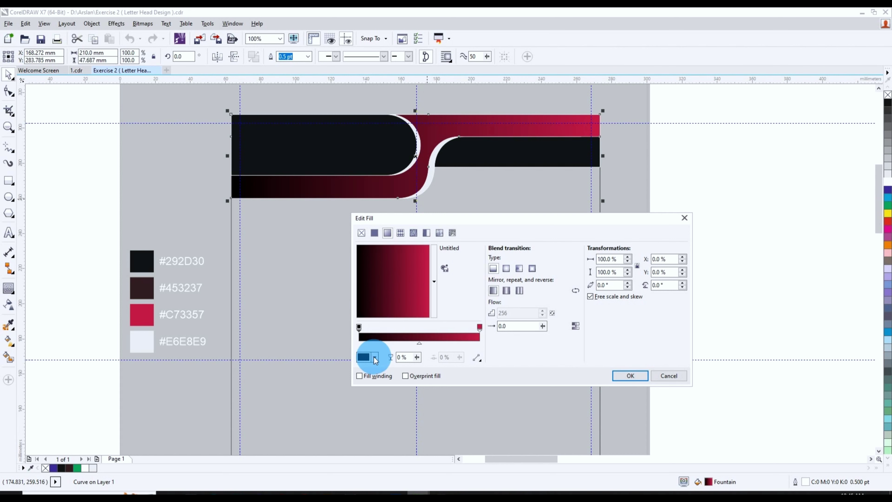
left_click(388, 372)
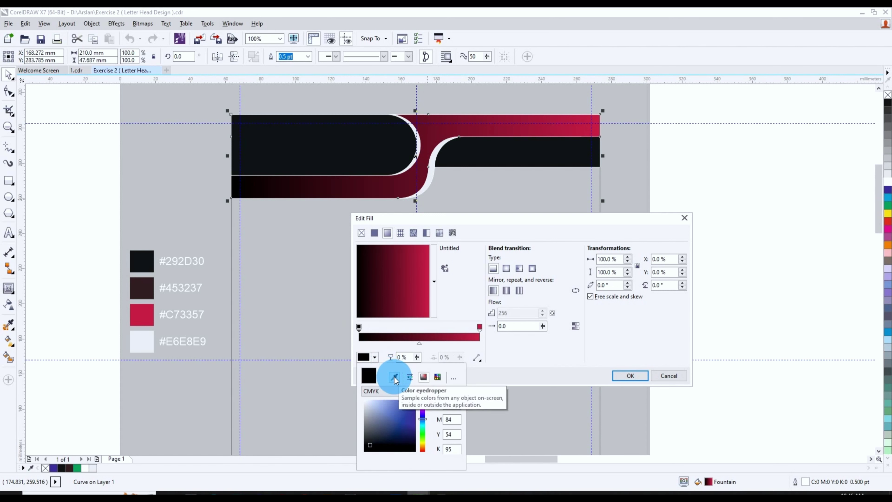
left_click(152, 266)
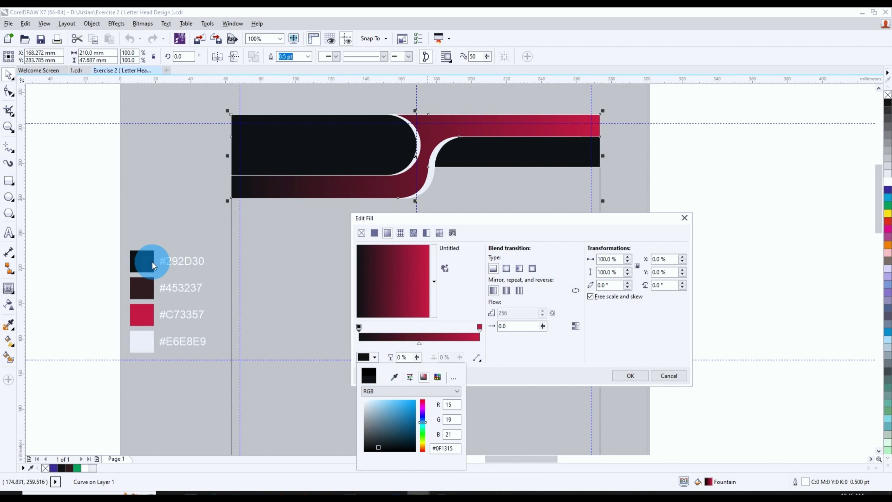
left_click(148, 290)
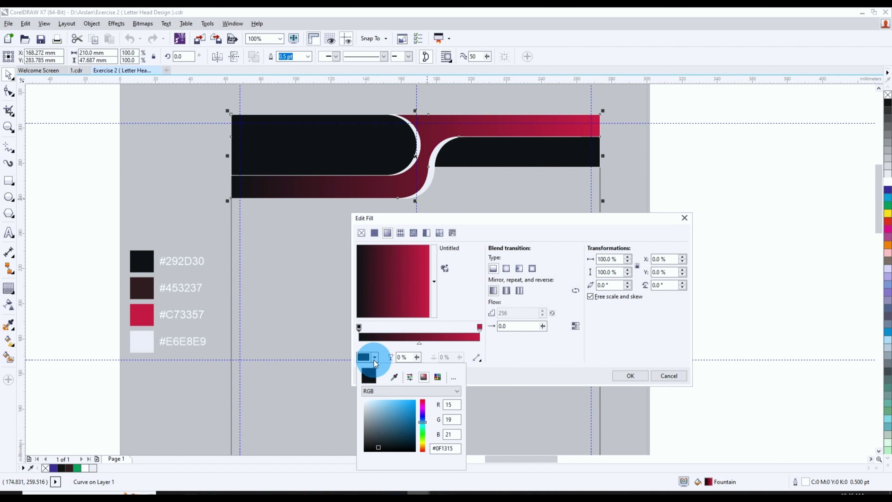
left_click(394, 377)
left_click(134, 288)
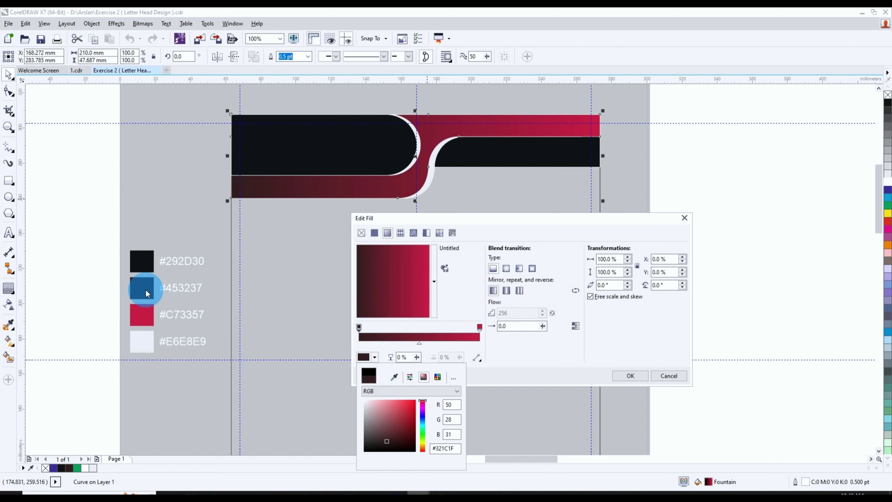
left_click(392, 396)
left_click(388, 406)
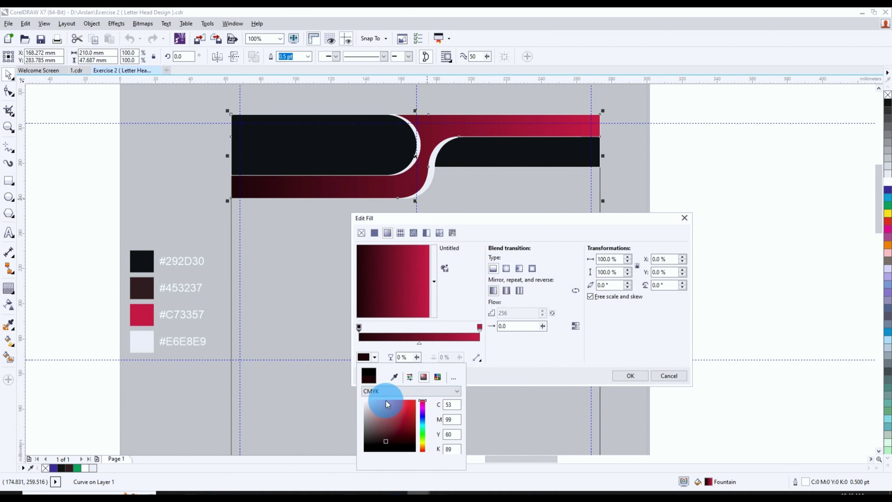
Set the end colour of the S-curved header shape's gradient from the #C73357 swatch
left_click(478, 329)
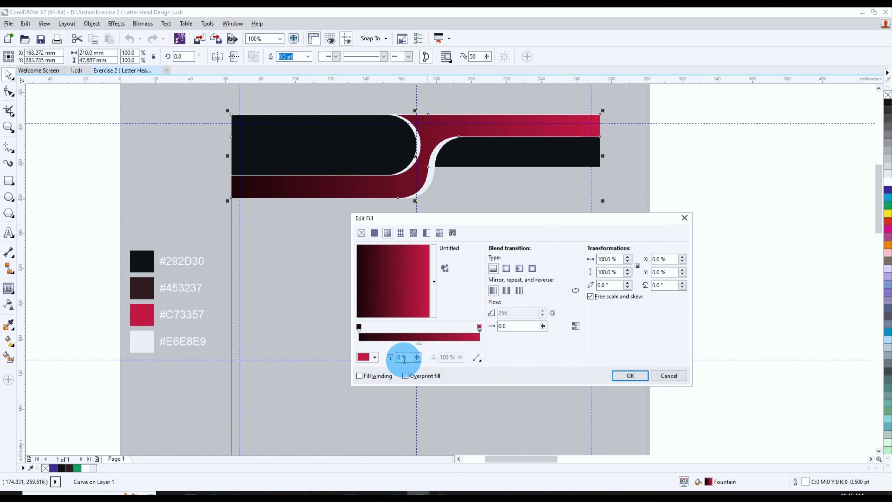
left_click(374, 357)
left_click(394, 377)
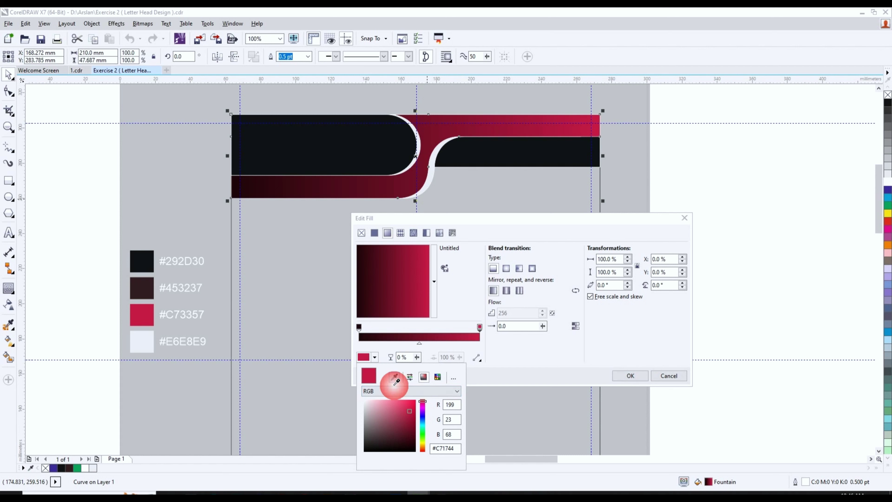
left_click(143, 342)
left_click(143, 314)
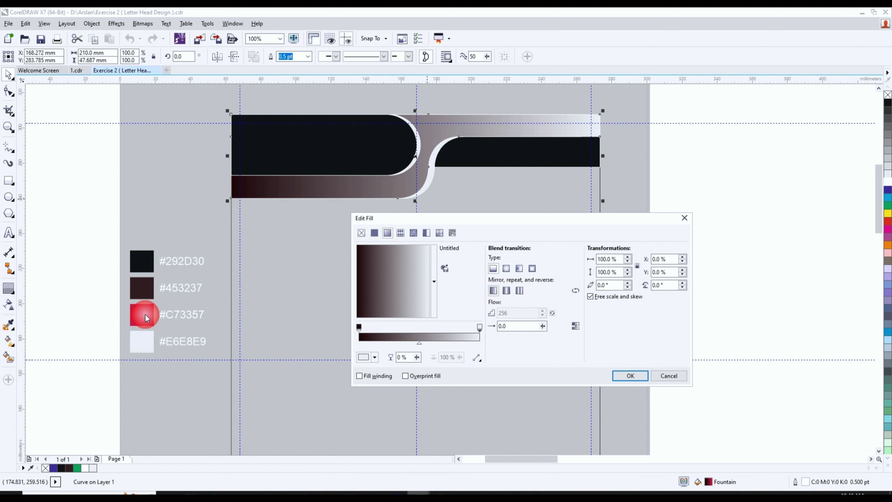
left_click(375, 356)
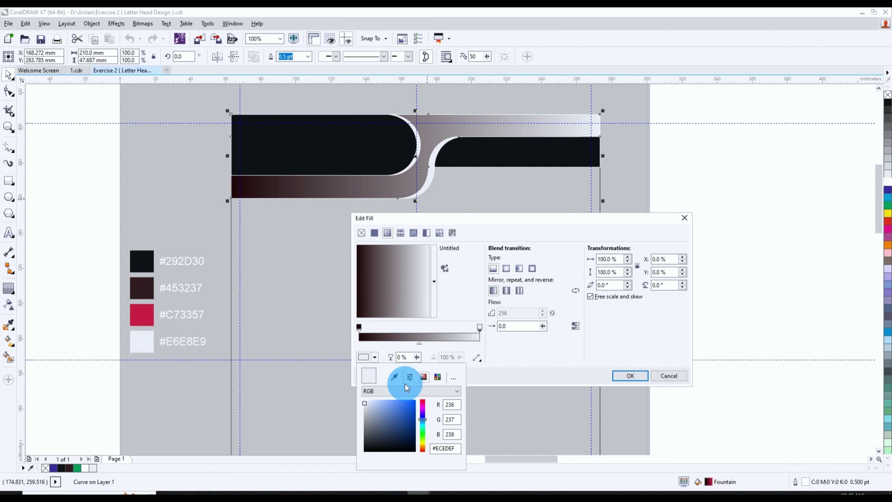
left_click(394, 376)
left_click(239, 336)
left_click(143, 313)
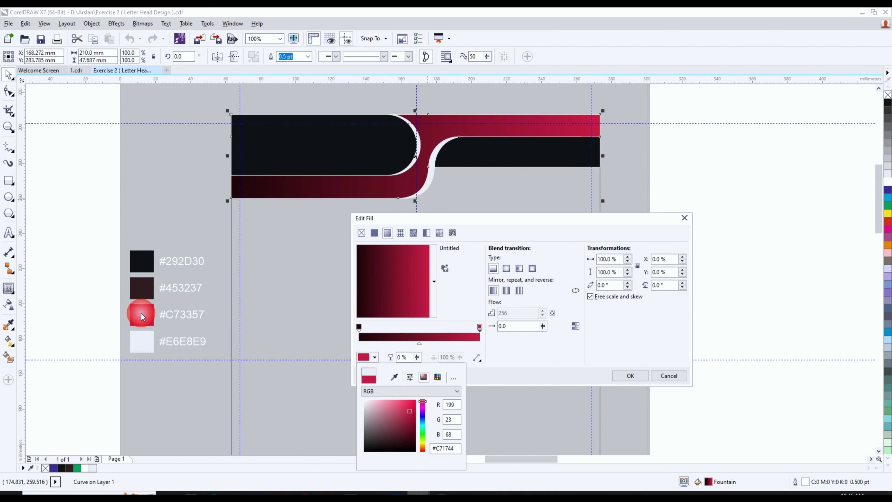
Switch the gradient's end colour to CMYK with values 3, 100, 58, 15 and apply the fill
left_click(386, 392)
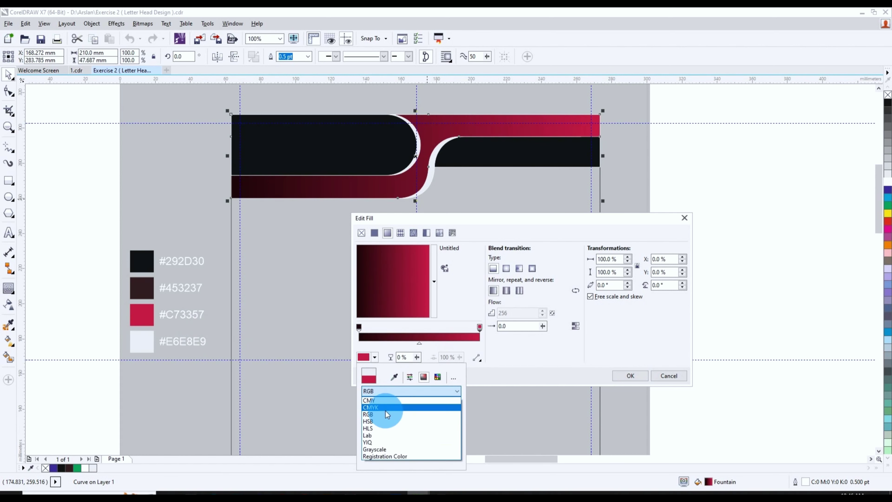
left_click(384, 408)
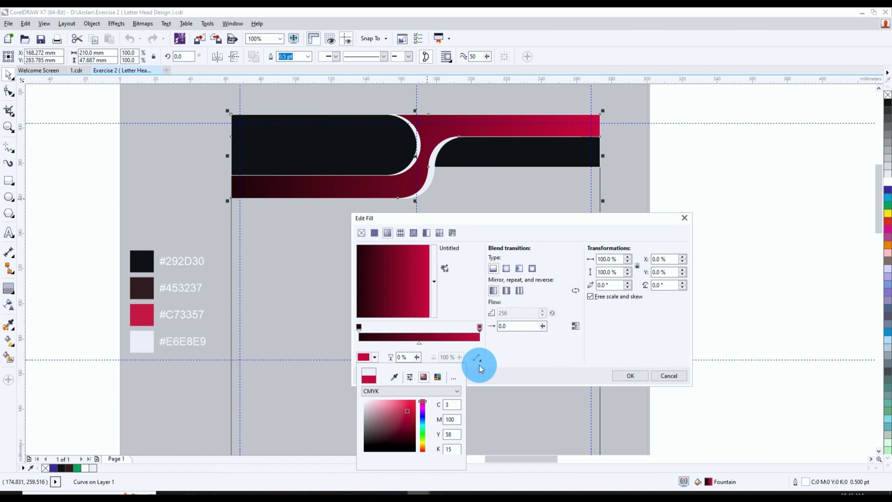
left_click(631, 376)
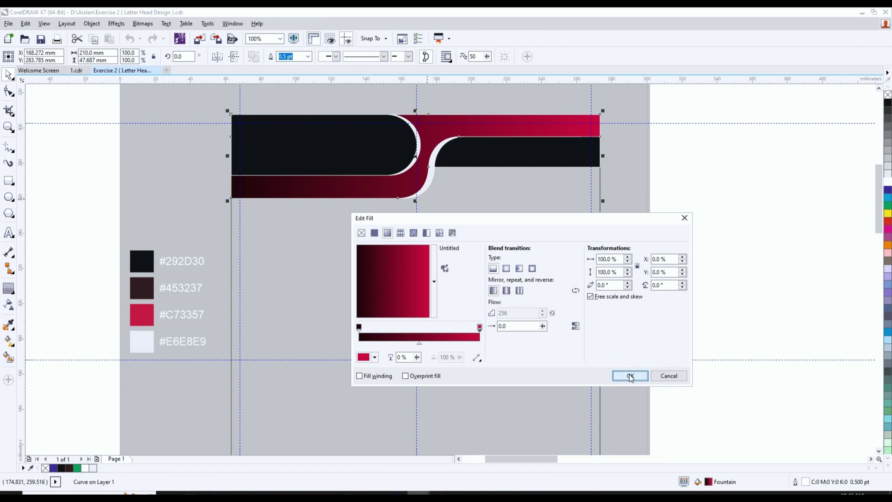
left_click(630, 376)
scroll(294, 198, "down", 2)
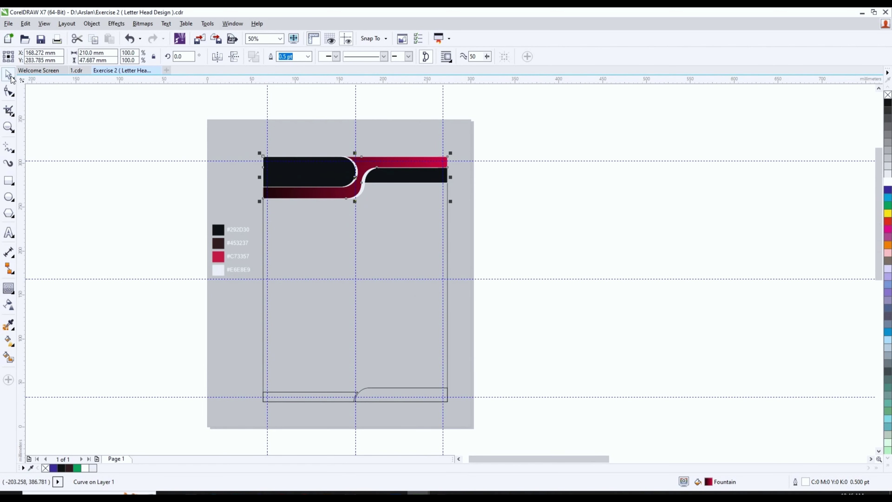
left_click(81, 144)
Fill the rounded footer rectangle with the #292D30 swatch colour
scroll(412, 434, "up", 2)
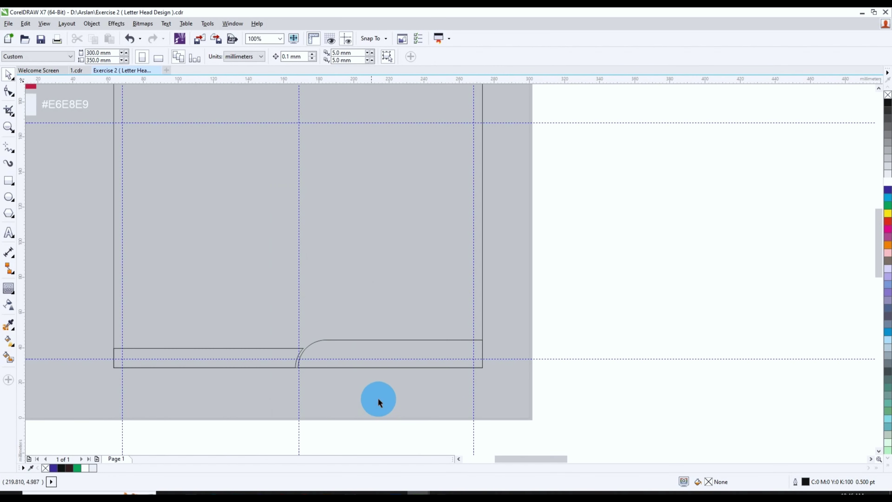
left_click(363, 346)
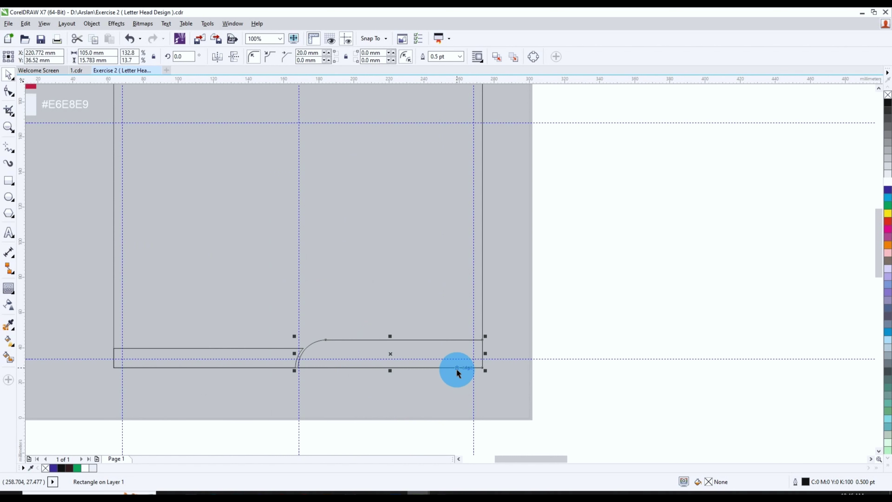
scroll(456, 369, "down", 2)
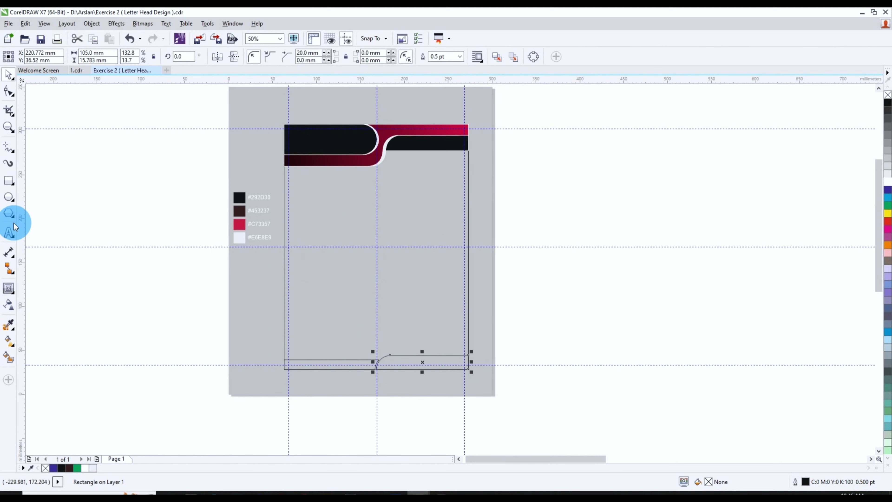
left_click(8, 324)
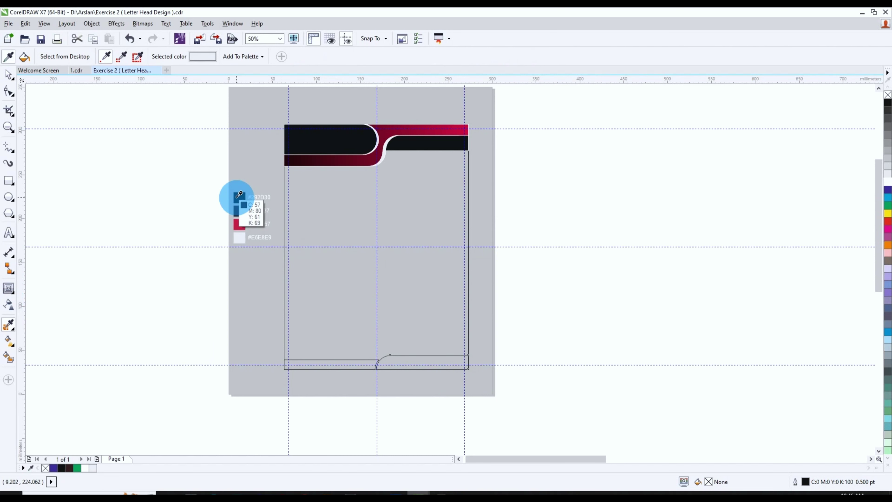
left_click(238, 194)
scroll(454, 385, "up", 2)
left_click(434, 334)
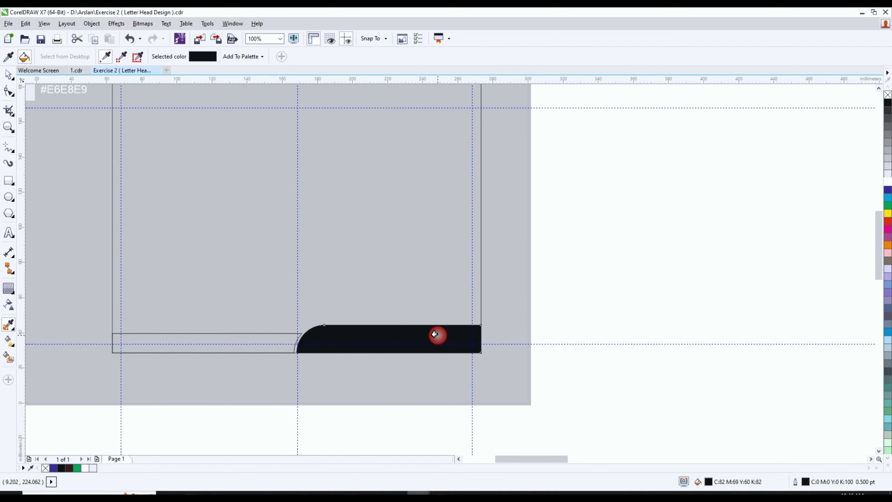
Fill the narrower footer strip beside the black rounded shape with the #E6E8E9 swatch colour
scroll(487, 374, "down", 2)
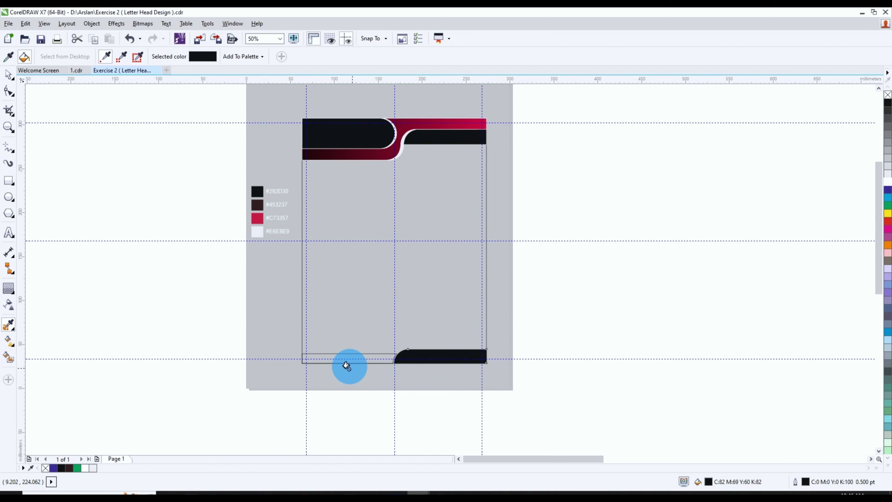
left_click(260, 231)
scroll(377, 394, "up", 4)
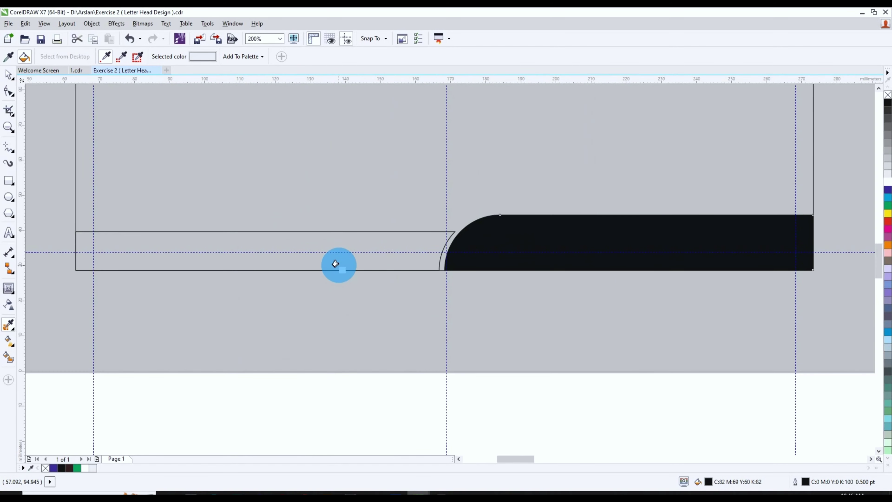
left_click(367, 362)
scroll(176, 327, "down", 3)
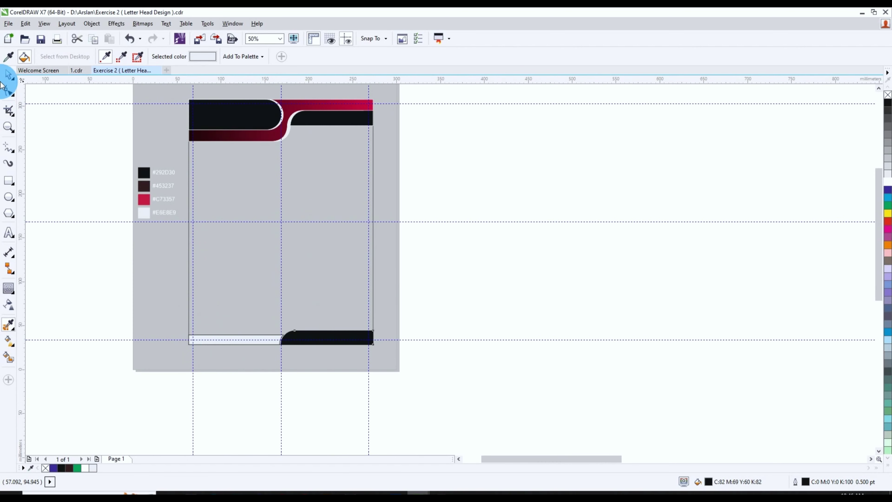
Remove the outline from all eight letterhead objects
left_click(9, 74)
scroll(358, 229, "down", 2)
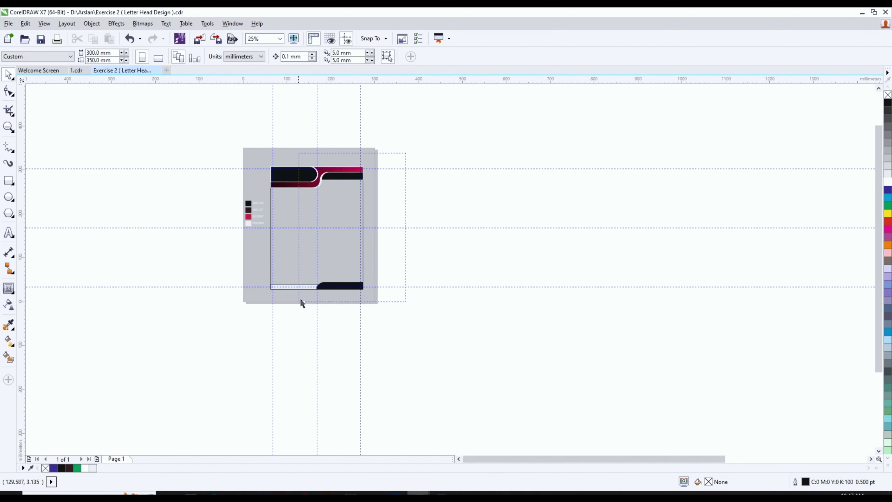
left_click_drag(274, 325, 267, 325)
scroll(344, 199, "up", 2)
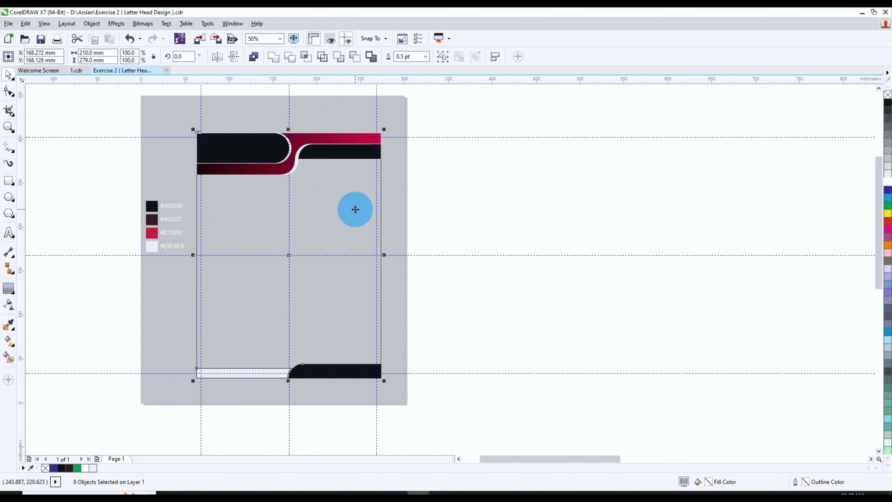
left_click(425, 57)
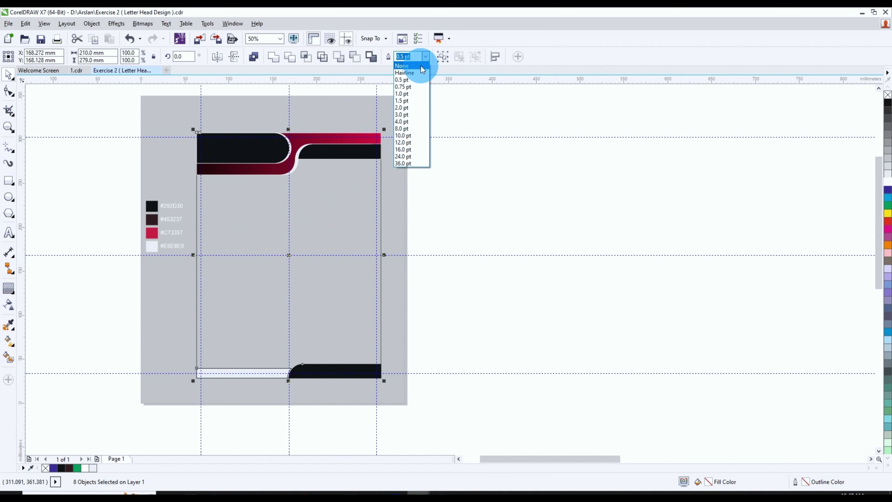
left_click(421, 66)
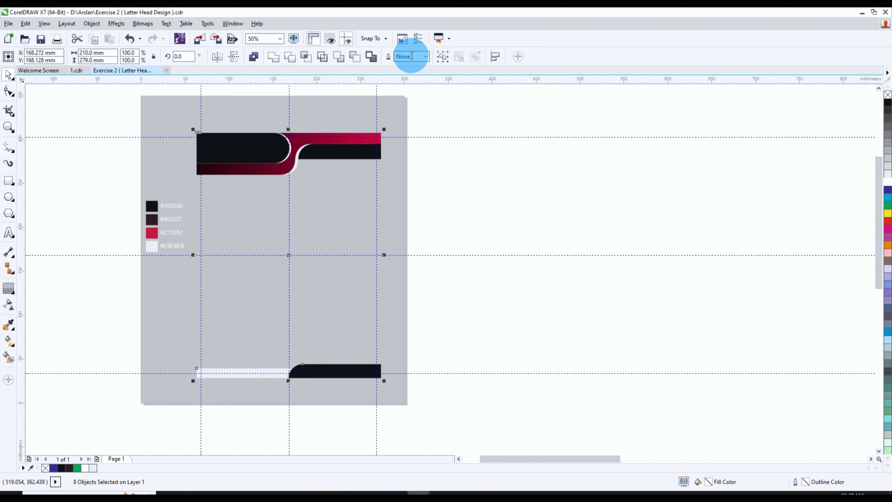
left_click(509, 202)
Give the 210 x 279 mm page rectangle a hairline outline
left_click(365, 241)
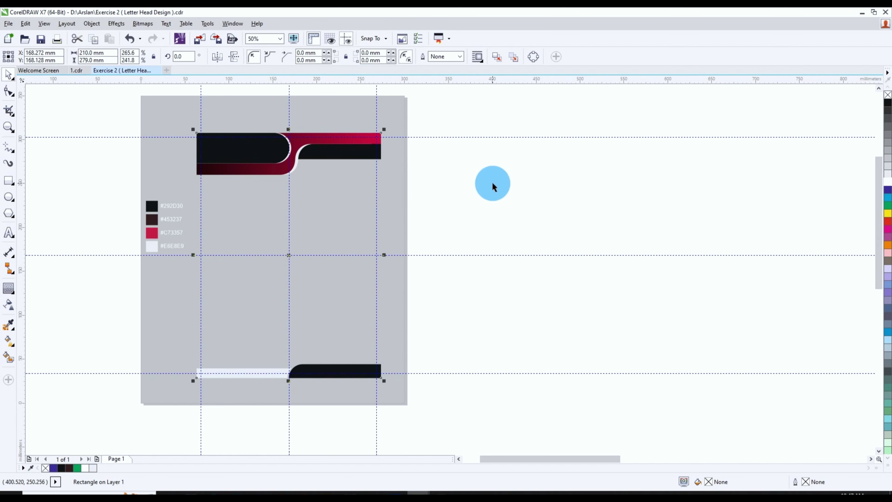
left_click(460, 57)
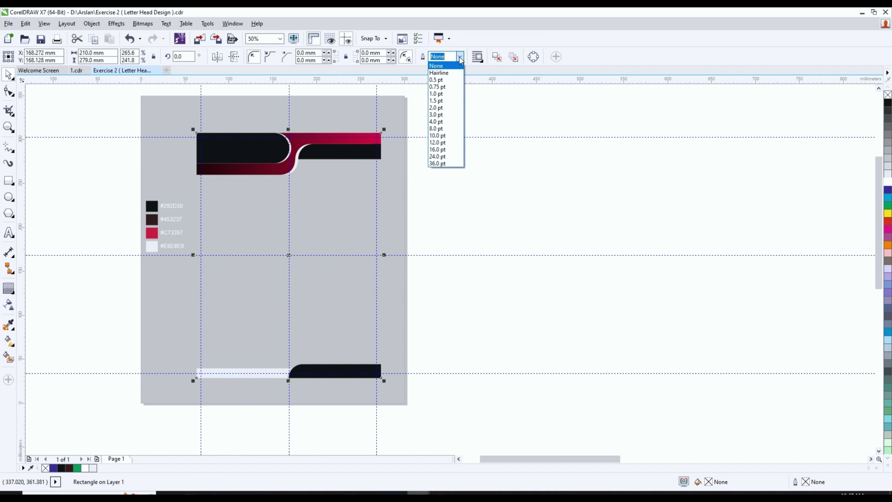
left_click(449, 72)
left_click(374, 121)
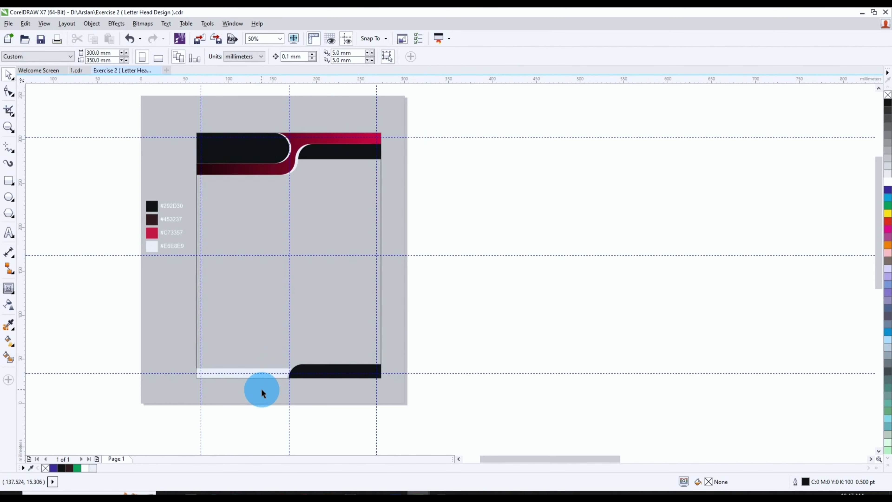
Move the nine prepared logo, text and signature objects close beside the letterhead page
scroll(262, 393, "up", 2)
scroll(282, 382, "up", 2)
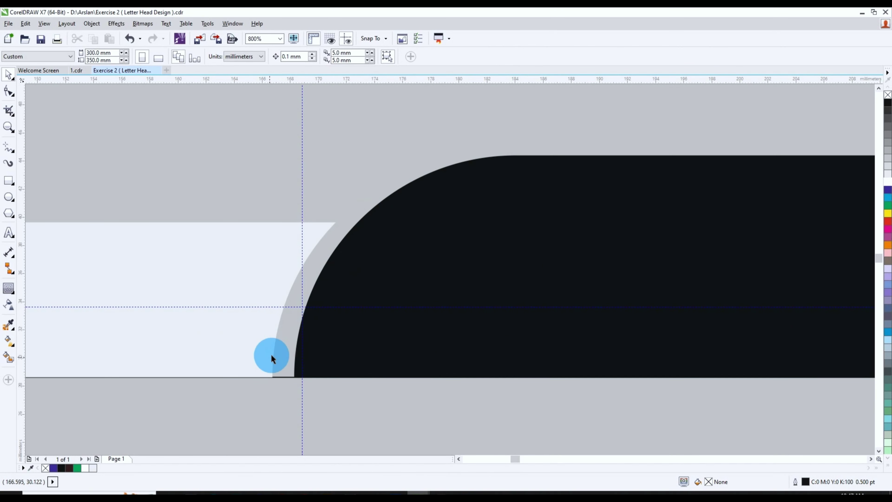
scroll(271, 358, "down", 4)
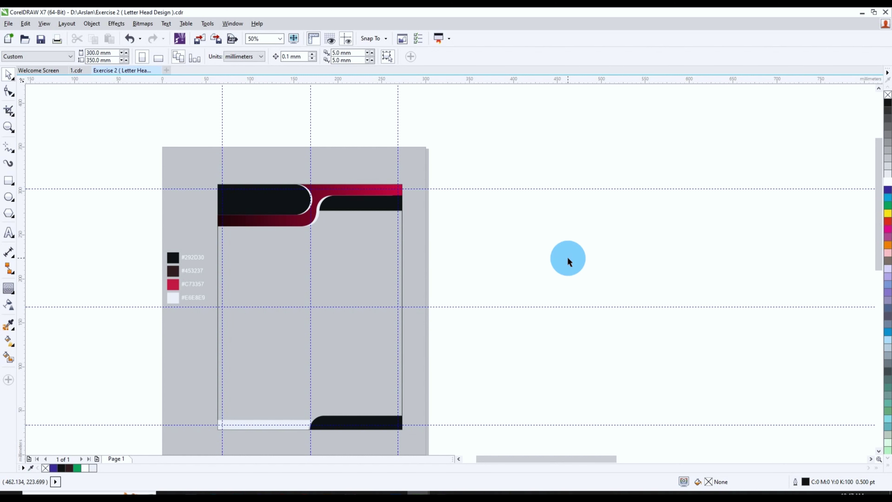
scroll(351, 253, "down", 3)
scroll(186, 248, "down", 1)
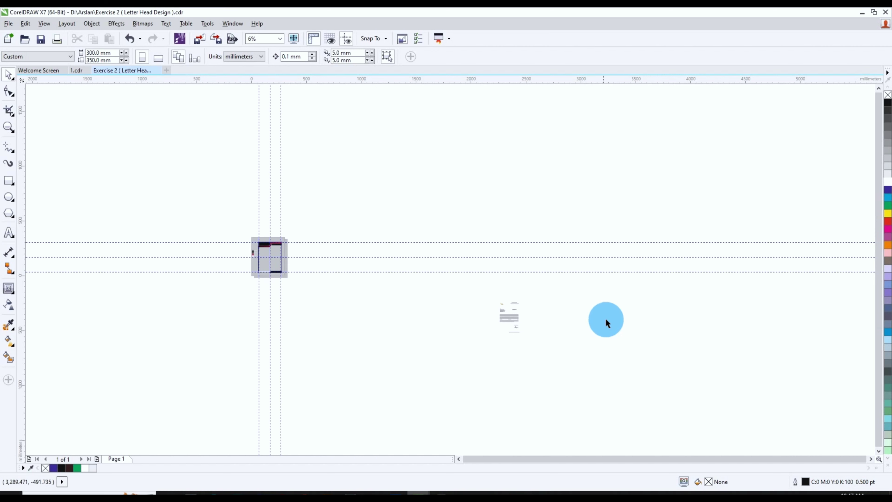
left_click_drag(509, 316, 314, 259)
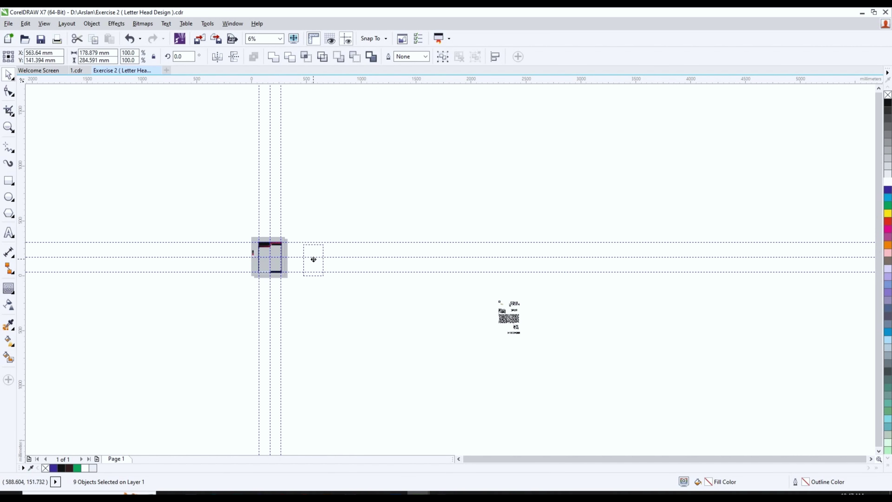
key("F4")
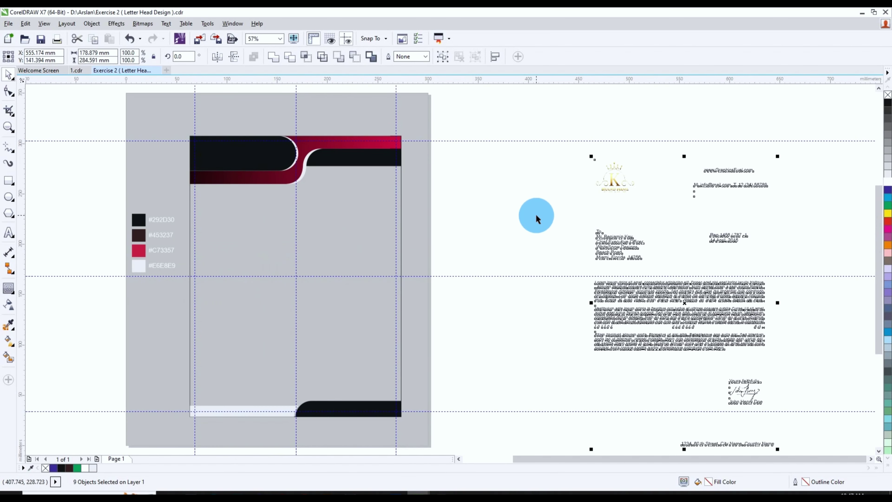
left_click(503, 214)
left_click(612, 181)
scroll(538, 183, "down", 2)
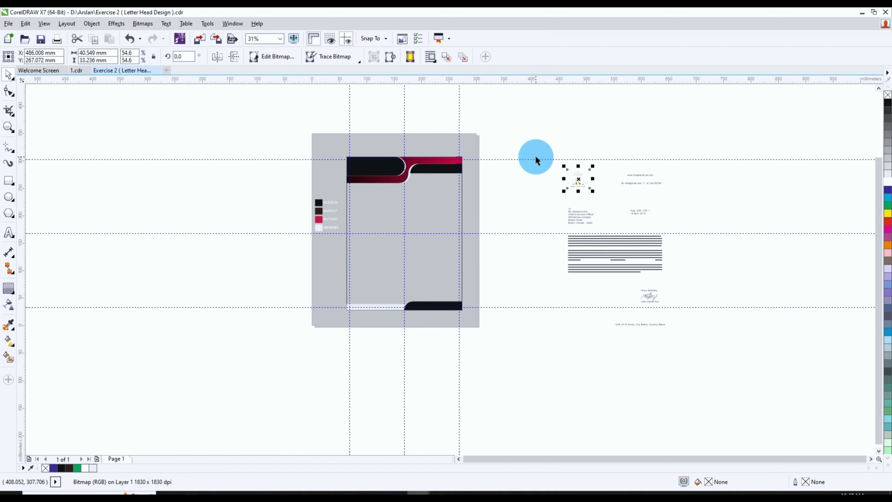
left_click_drag(522, 142, 747, 390)
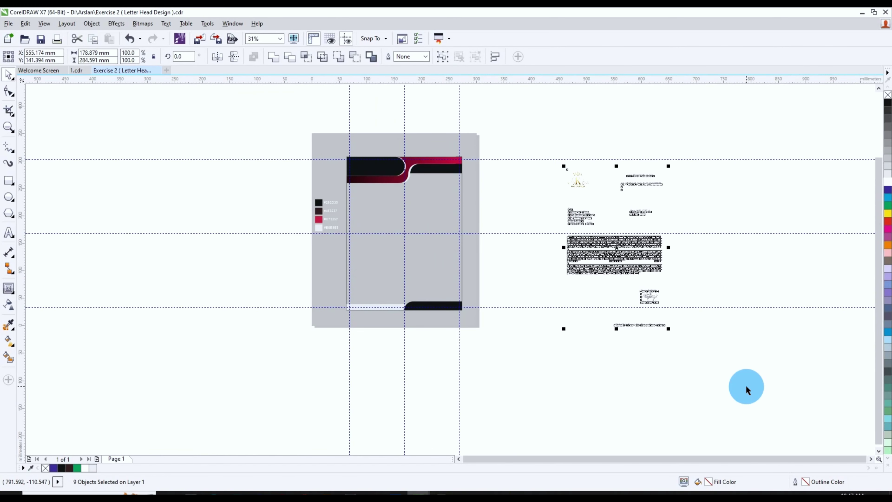
left_click(746, 390)
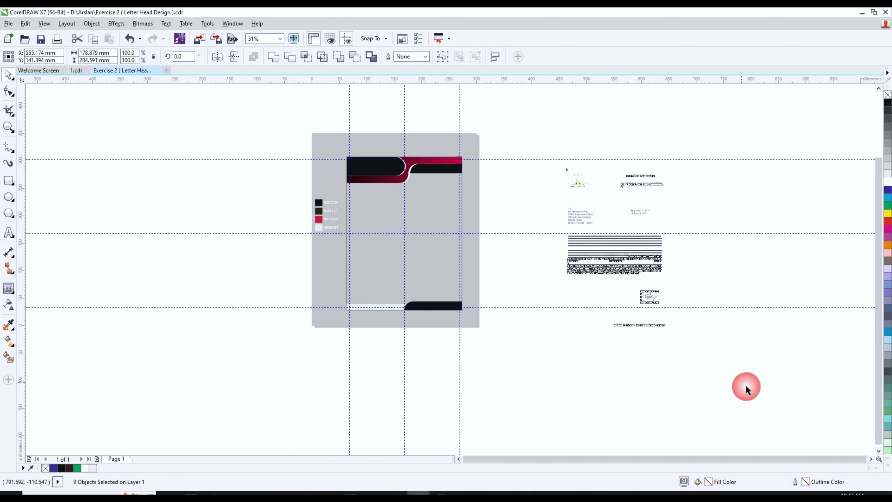
Place the gold logo at the centre of the black rounded header rectangle and select the two together
left_click(581, 186)
left_click_drag(581, 186, 414, 164)
scroll(414, 163, "up", 5)
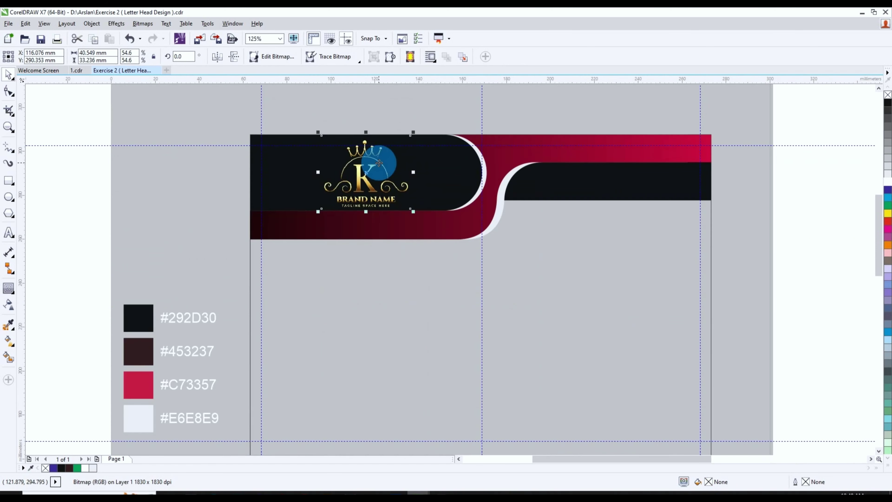
scroll(379, 163, "up", 2)
scroll(309, 265, "down", 4)
scroll(319, 224, "up", 2)
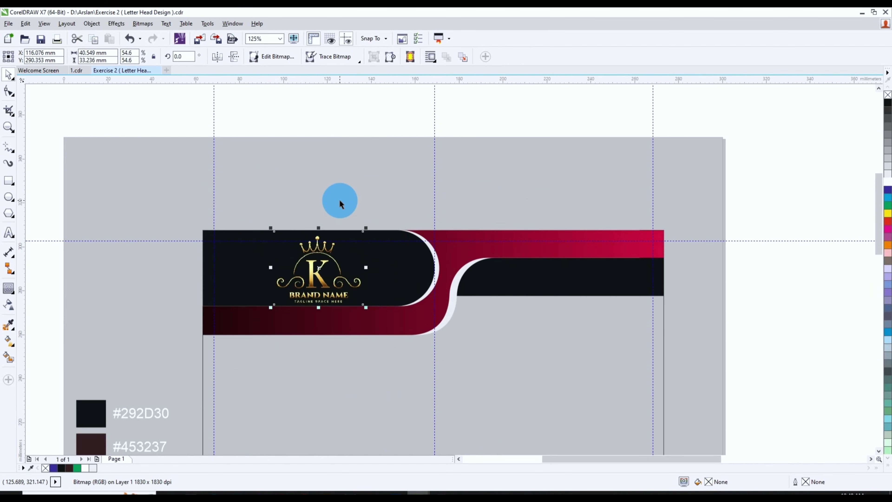
left_click(388, 285, "shift")
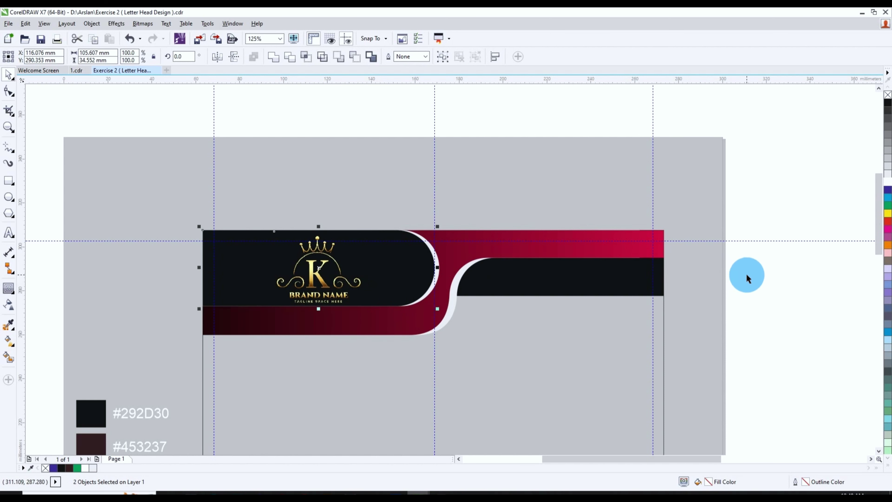
Scale the gold logo in the black header shape down to about 34.5 x 28.3 mm
left_click(771, 279)
left_click(322, 278)
left_click(406, 297)
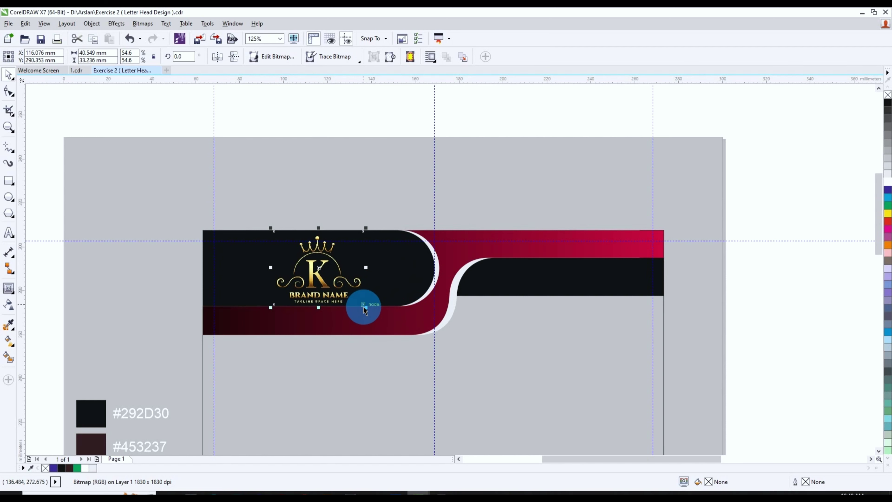
left_click_drag(364, 307, 357, 300)
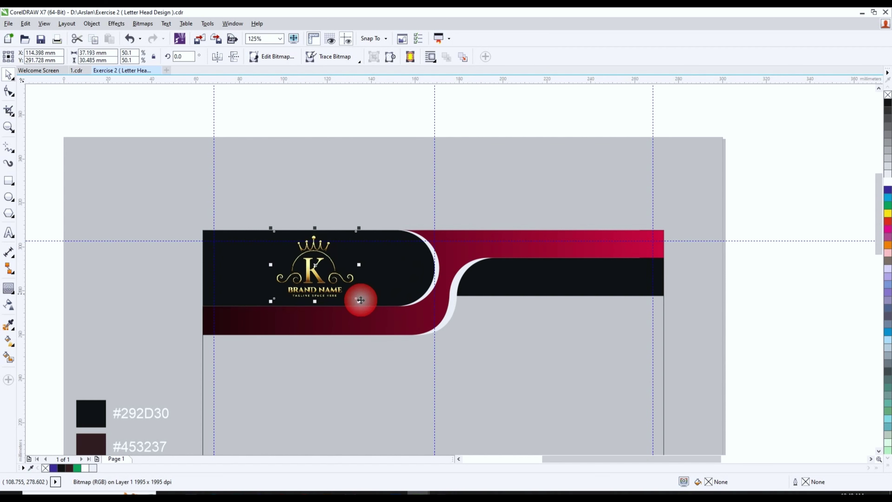
scroll(307, 280, "up", 2)
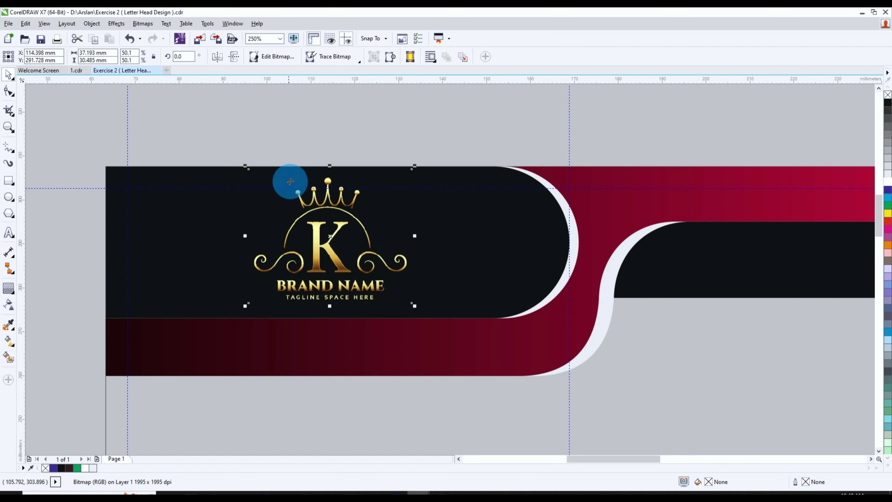
left_click_drag(245, 166, 256, 175)
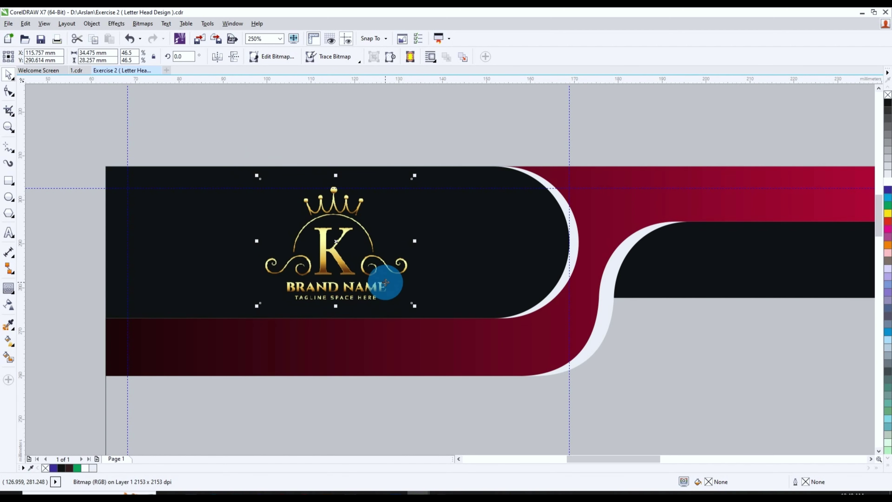
Nudge the gold logo about 1.2 mm down and 1.4 mm to the left within the black header shape
key("Down")
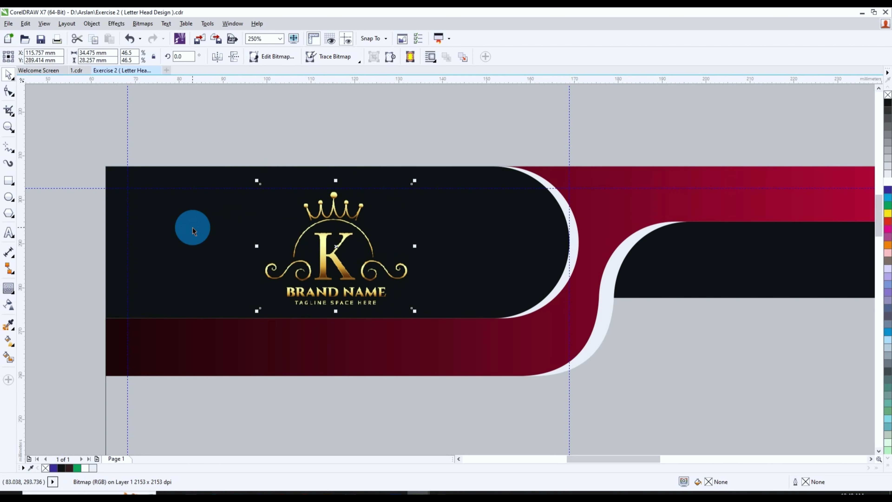
key("Left")
key("Left")
key("Left")
key("Left")
key("Left")
key("Left")
key("Left")
key("Left")
key("Left")
key("Left")
key("Left")
key("Left")
key("Left")
key("Left")
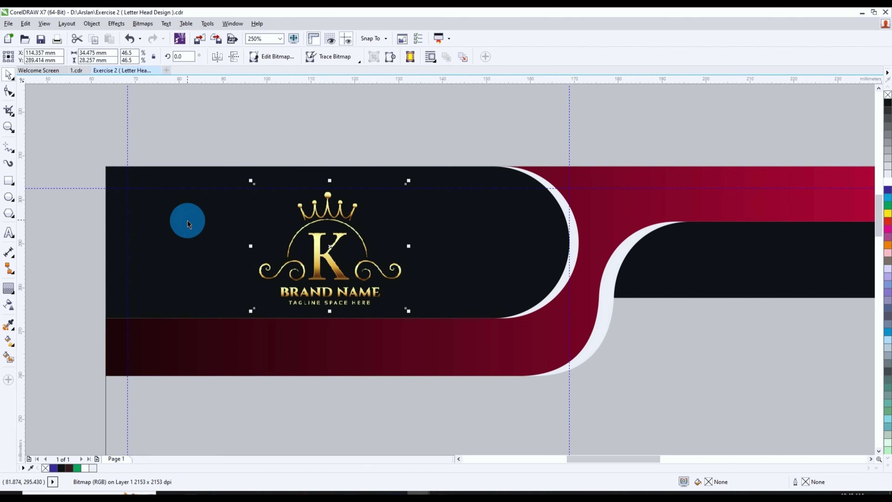
Fill the 210 x 279 mm page rectangle with white
scroll(110, 207, "down", 5)
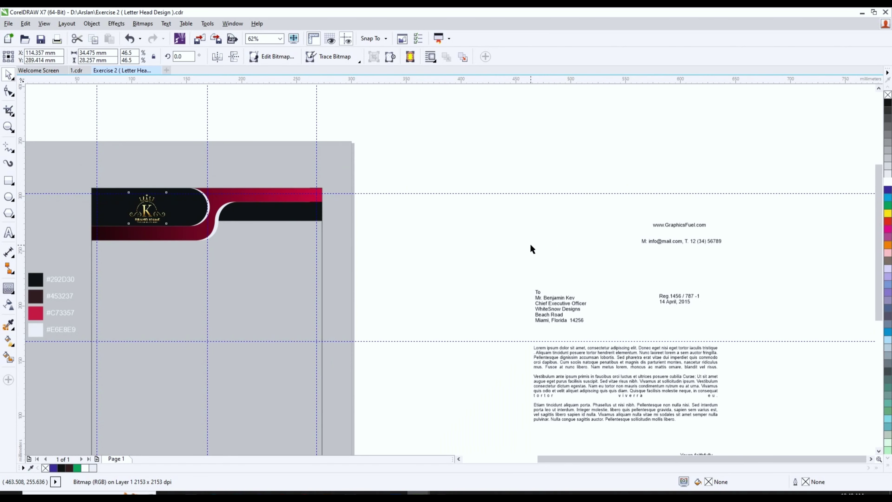
left_click(448, 176)
scroll(428, 232, "down", 3)
left_click(363, 261)
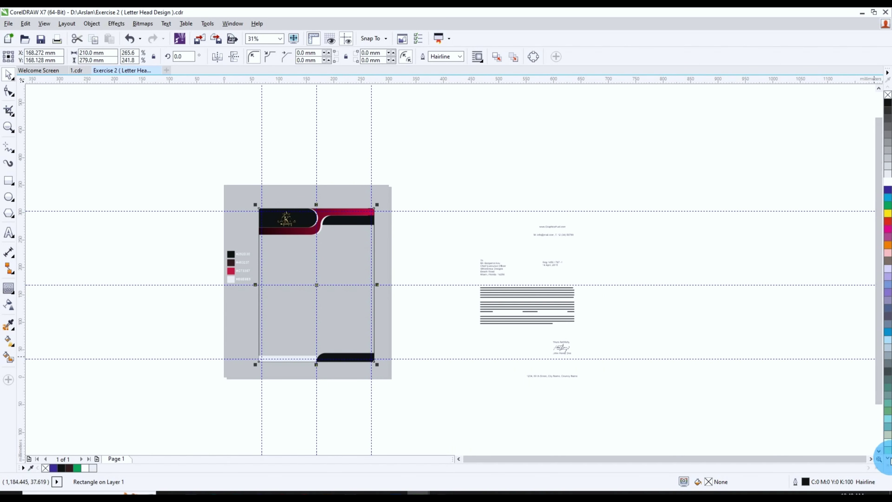
left_click(888, 467)
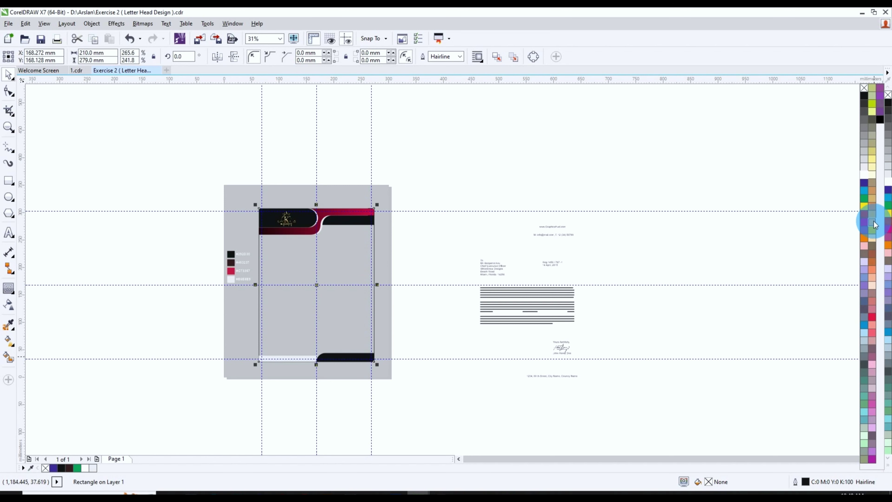
left_click(865, 176)
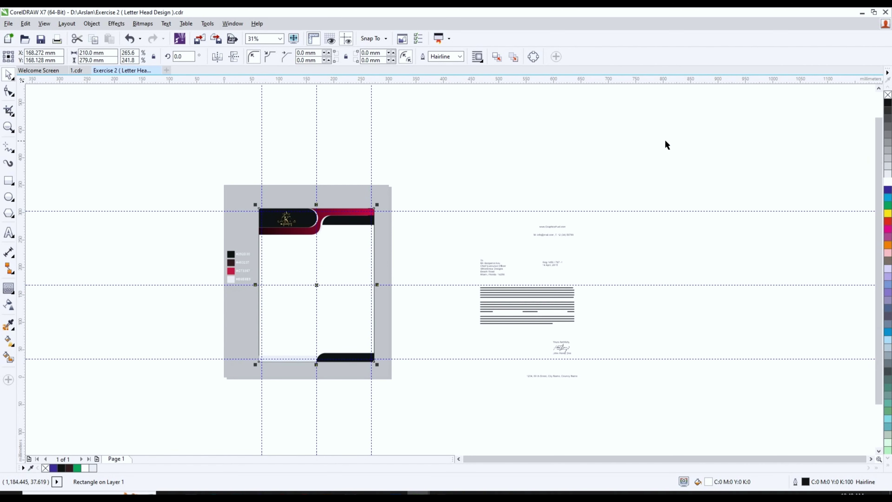
left_click(420, 185)
Remove the outline from the white page rectangle
scroll(401, 265, "up", 2)
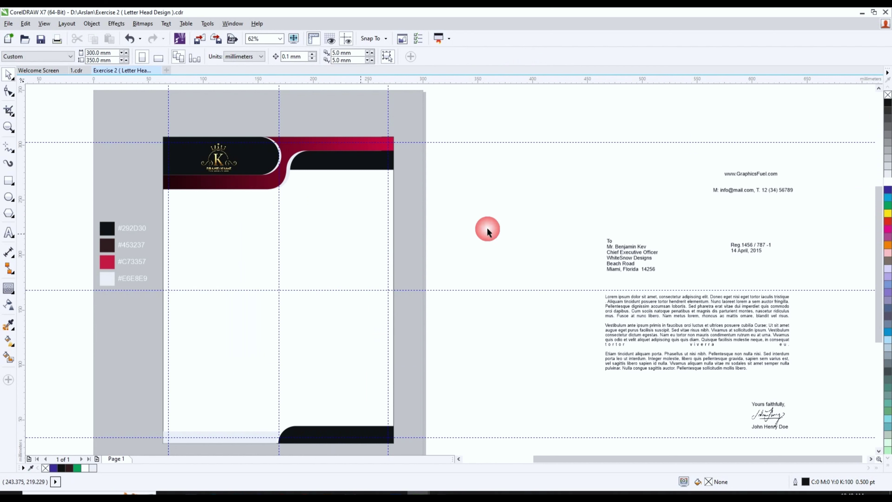
left_click(365, 225)
left_click(452, 58)
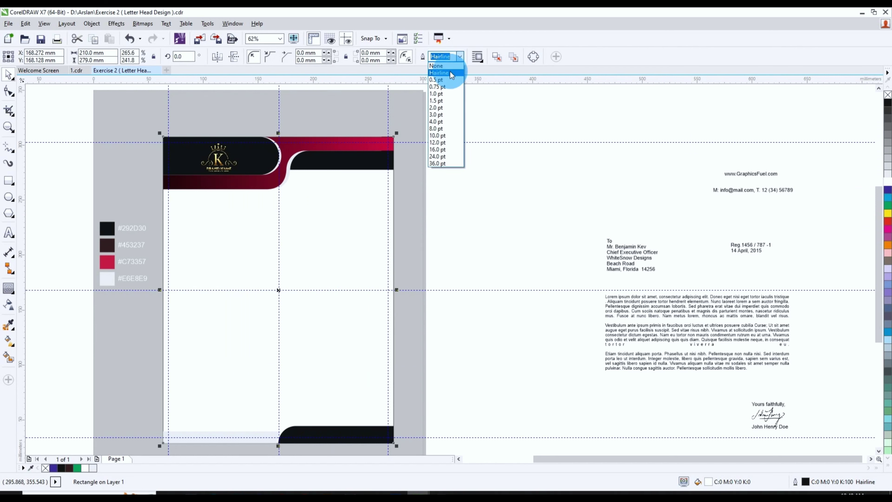
left_click(436, 66)
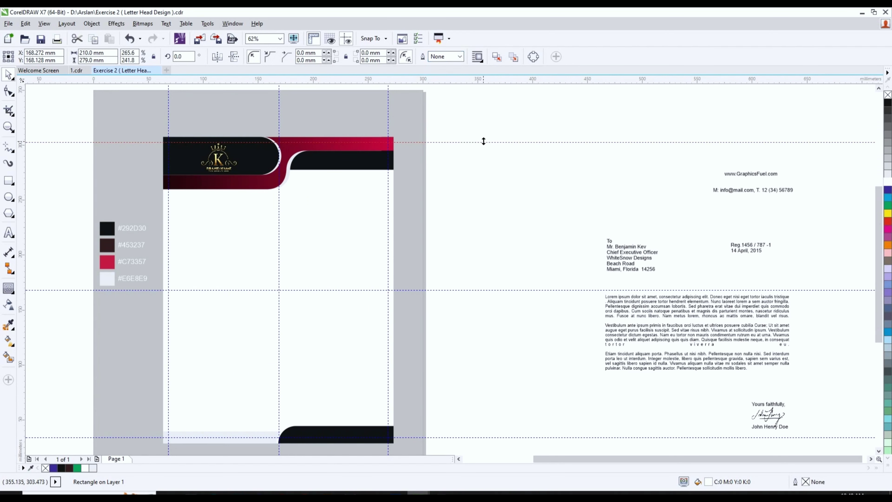
Copy the gold logo onto the page body, enlarge it to about 165 x 135 mm and centre it as a watermark
left_click(227, 165)
left_click_drag(219, 159, 271, 309)
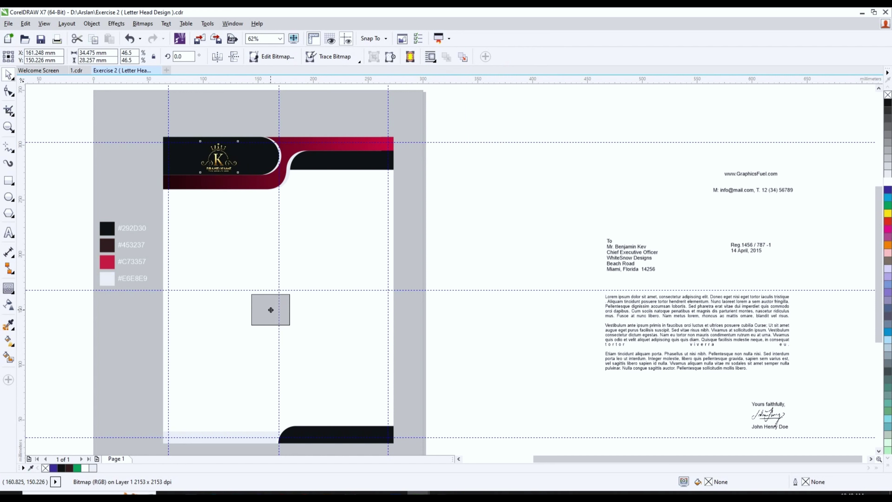
scroll(279, 327, "up", 2)
scroll(264, 250, "down", 2)
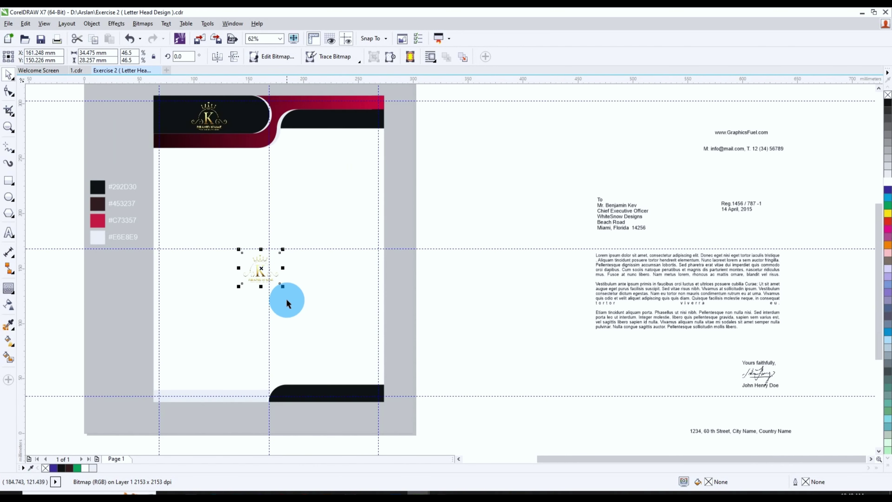
left_click_drag(283, 287, 349, 387)
left_click_drag(267, 294, 277, 287)
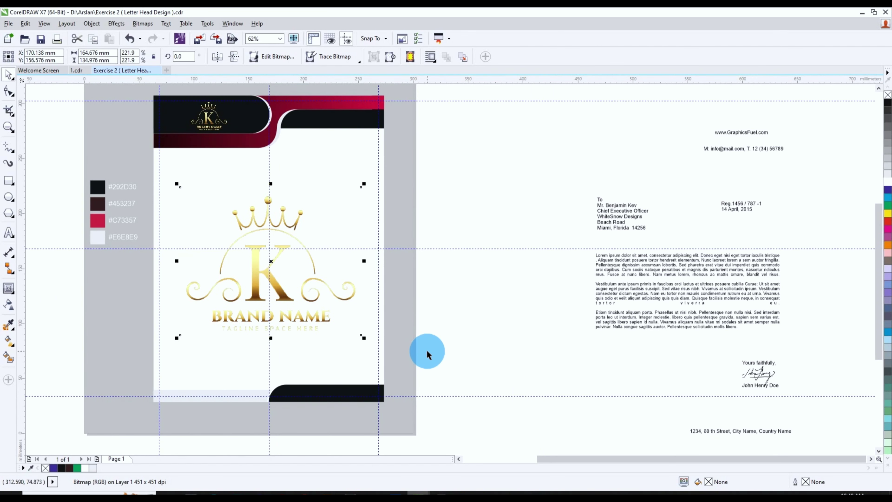
Apply a uniform transparency of 90 to the large watermark logo and check how it looks up close
left_click(10, 310)
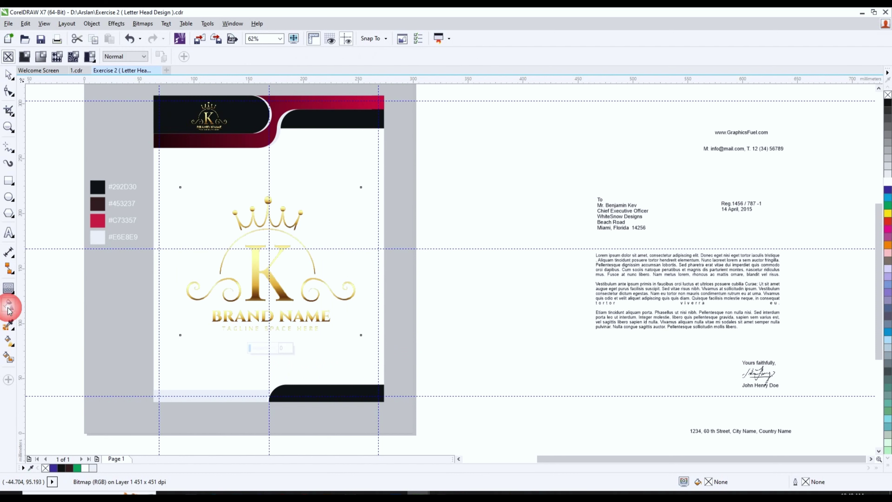
left_click(266, 348)
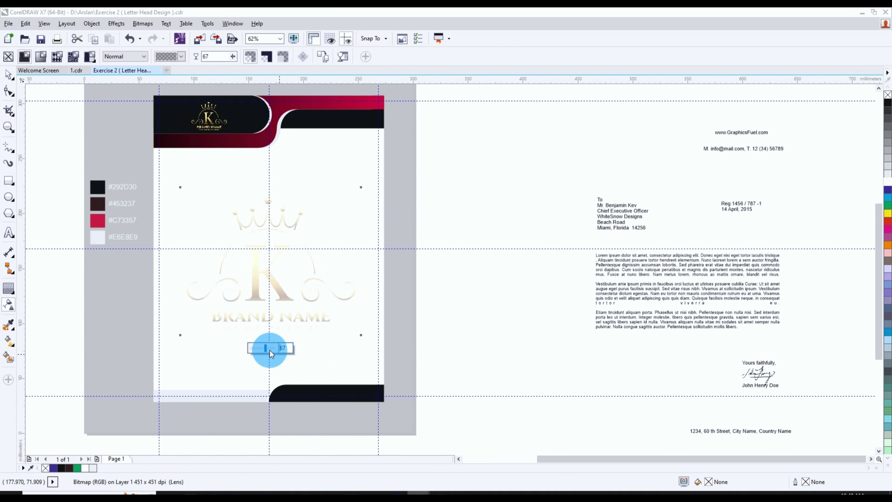
left_click_drag(270, 350, 272, 350)
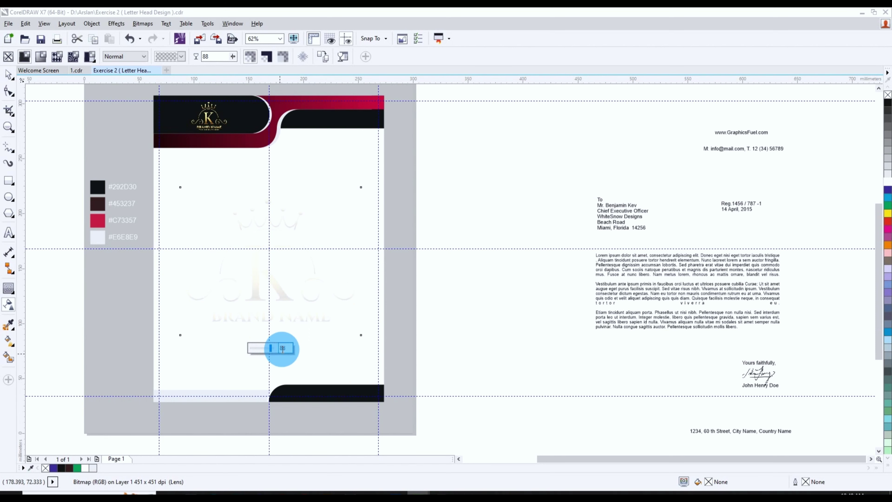
type("90")
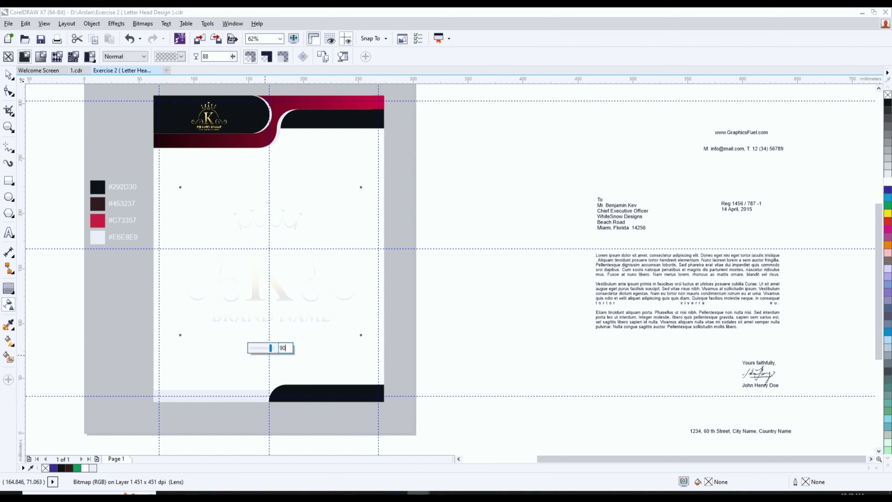
key("Return")
left_click(8, 78)
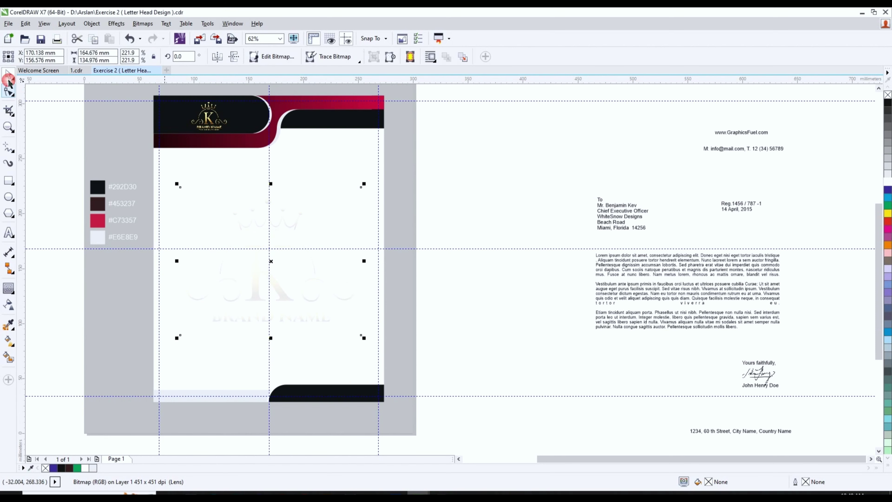
left_click(467, 288)
scroll(254, 295, "up", 4)
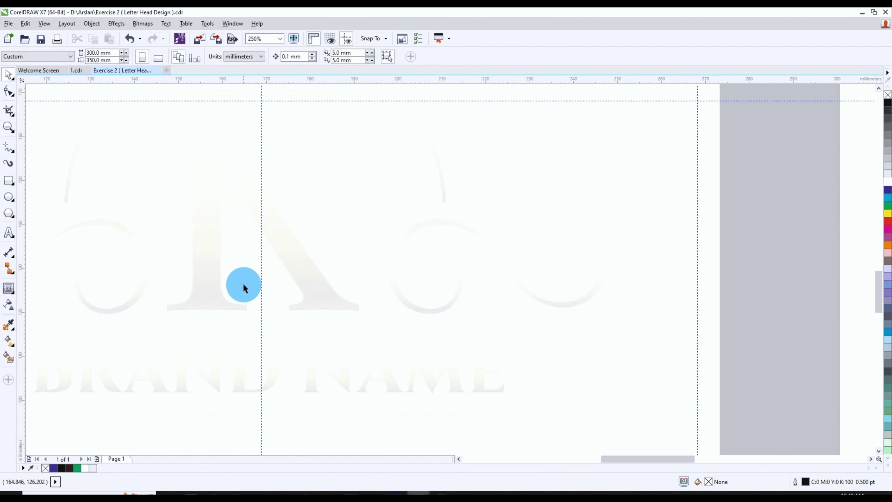
scroll(240, 295, "down", 4)
scroll(312, 340, "down", 4)
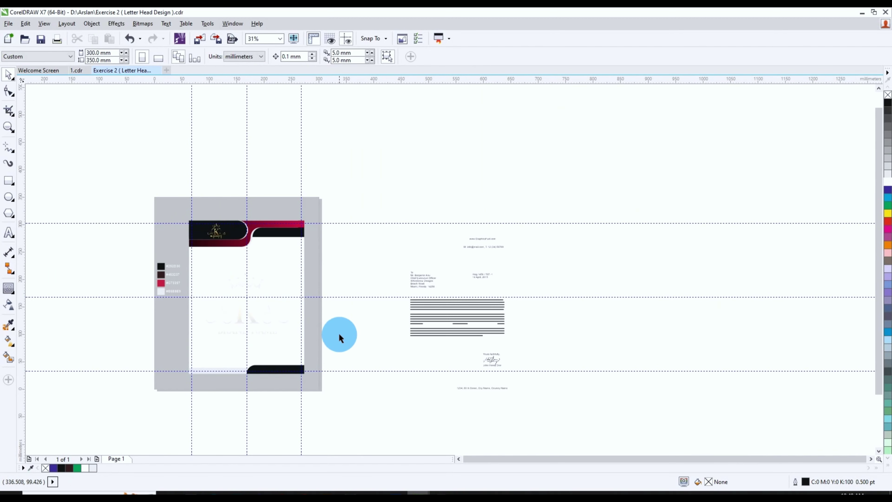
Raise the transparency of the large watermark logo to make it even fainter
scroll(339, 333, "up", 3)
left_click(259, 309)
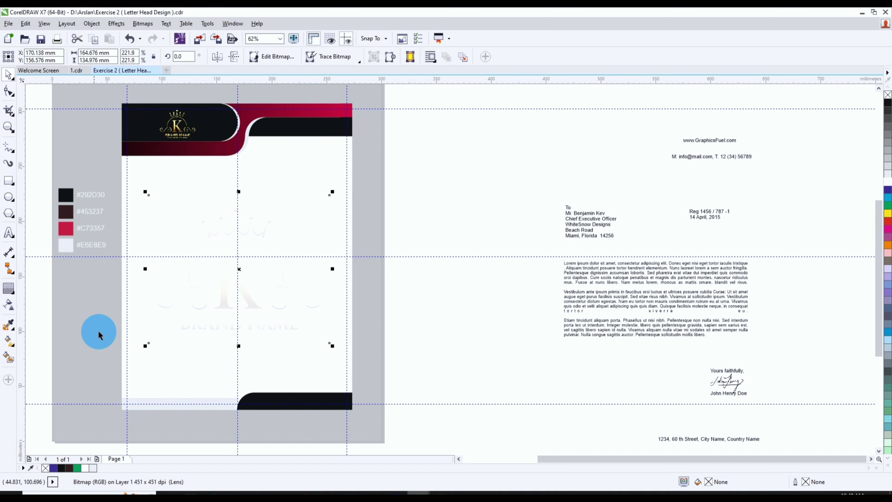
left_click(12, 299)
left_click(239, 358)
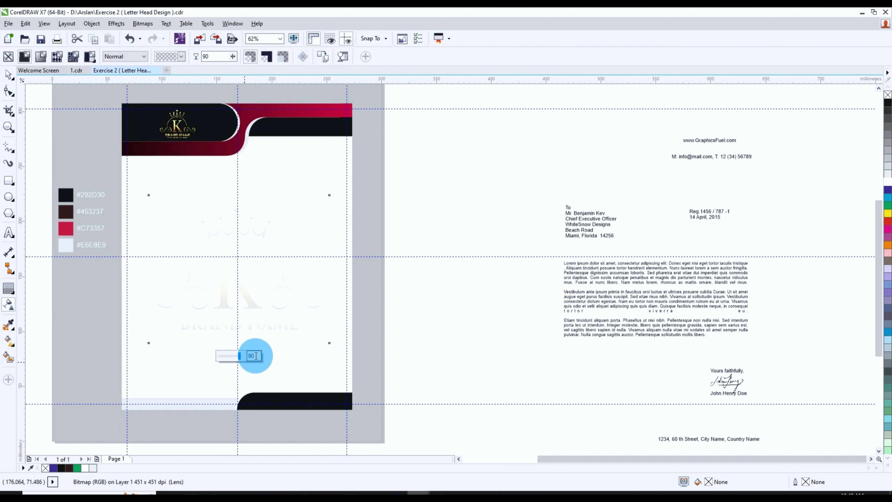
type("9")
key("Return")
key("space")
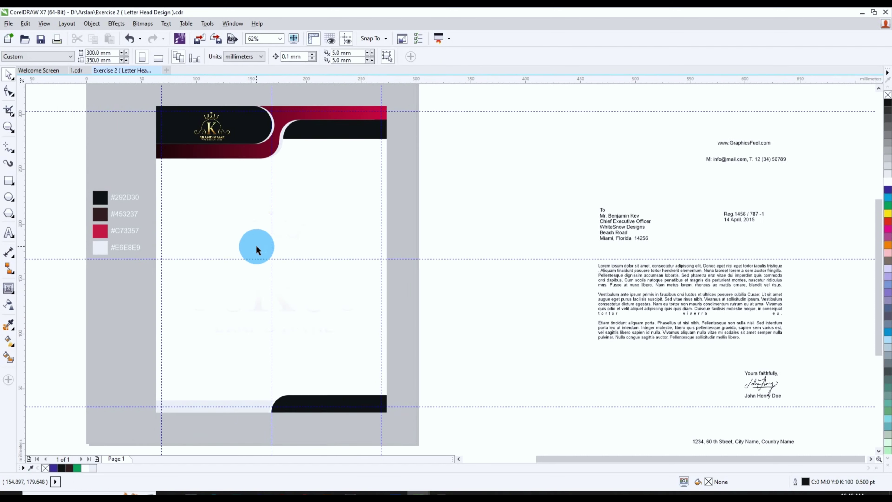
Move the prepared letter text, contact lines and signature together onto the letterhead page
scroll(290, 241, "down", 3)
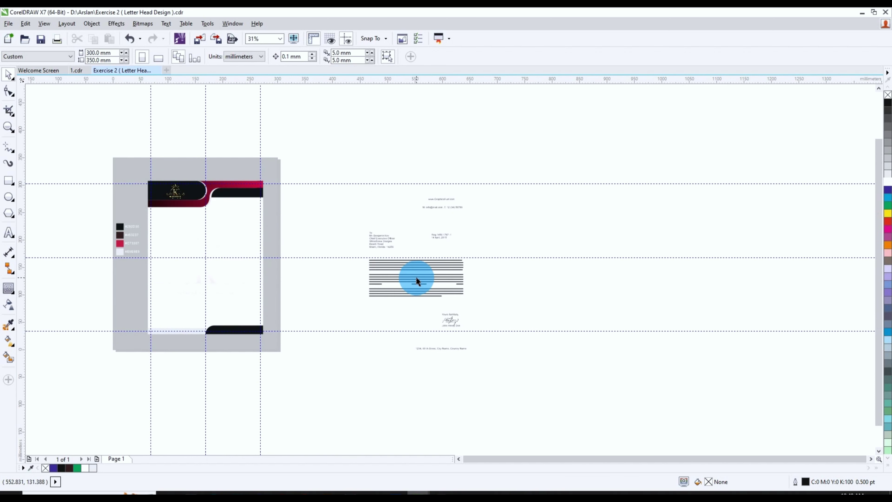
left_click(416, 278)
mouse_move(508, 171)
left_mouse_down()
mouse_move(398, 322)
mouse_move(313, 381)
left_mouse_up()
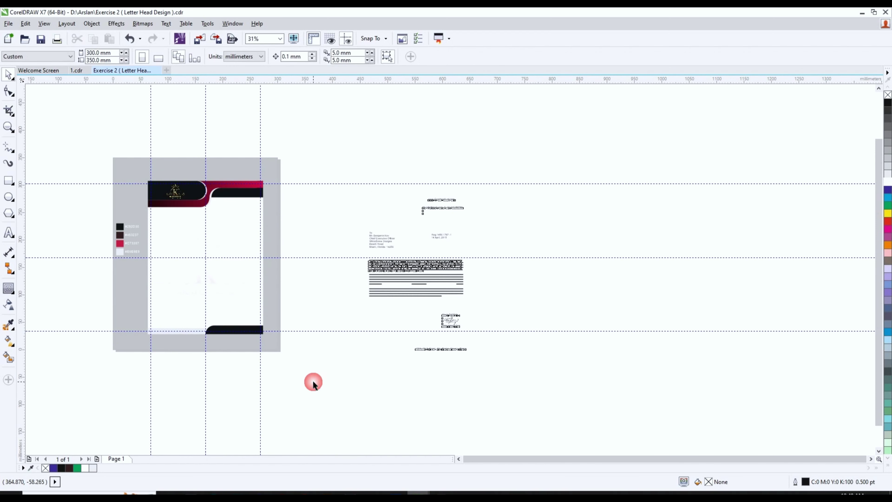
left_click_drag(424, 275, 316, 280)
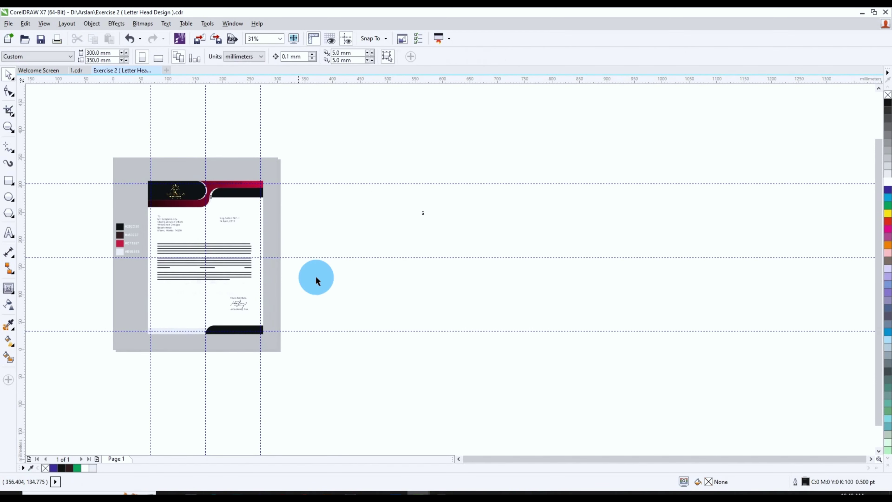
Move the website text to the middle of the crimson header bar
scroll(442, 227, "up", 2)
scroll(259, 170, "up", 2)
left_click_drag(497, 133, 130, 170)
left_click(229, 175)
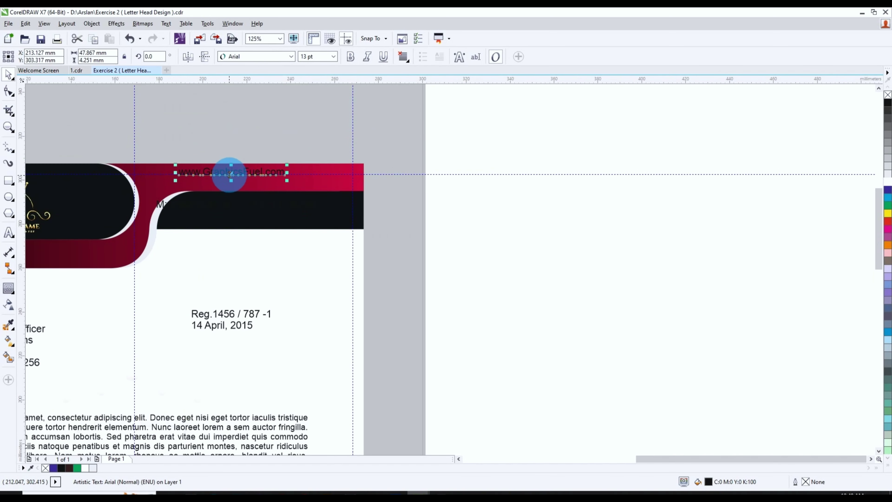
left_click_drag(230, 175, 259, 182)
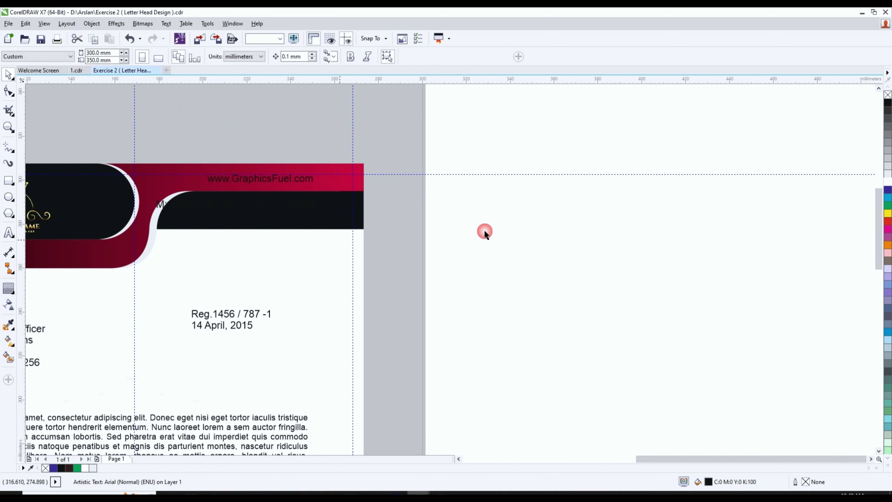
Colour the e-mail and phone line white and move it to the middle of the black header band
left_click(160, 207)
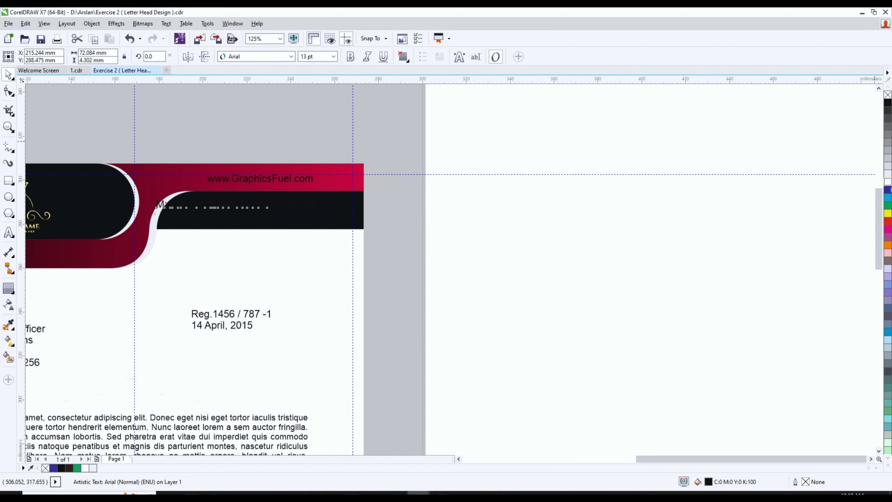
left_click(887, 182)
left_click(589, 249)
left_click(294, 183)
left_click(275, 207)
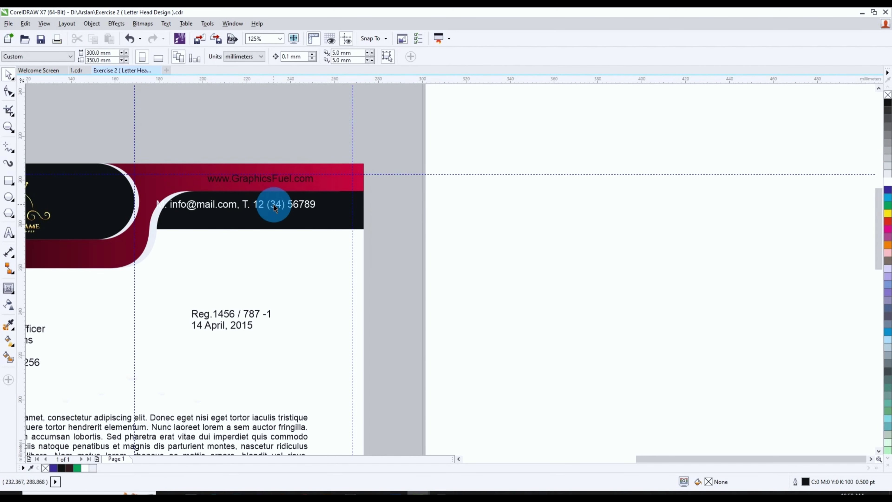
left_click_drag(274, 207, 297, 214)
Colour the website text in the crimson header bar white and reselect it
left_click(267, 179)
left_click(888, 182)
left_click(280, 215)
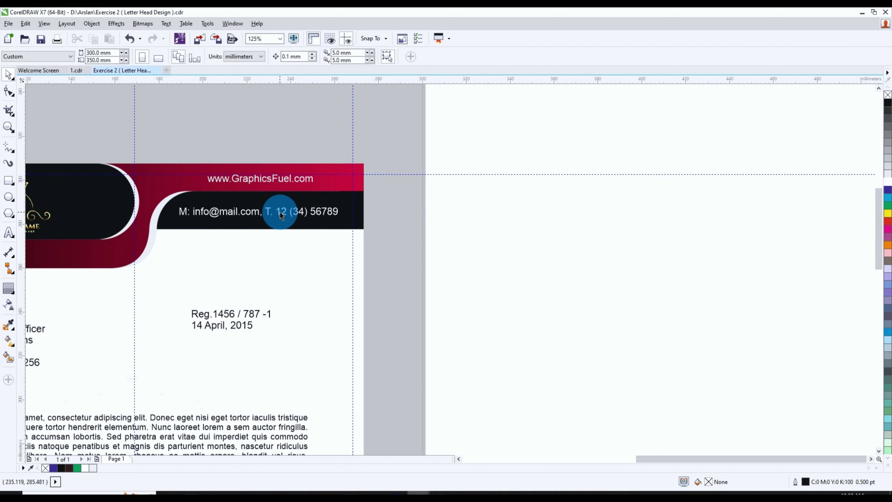
left_click(393, 215)
left_click(261, 176)
scroll(264, 180, "up", 2)
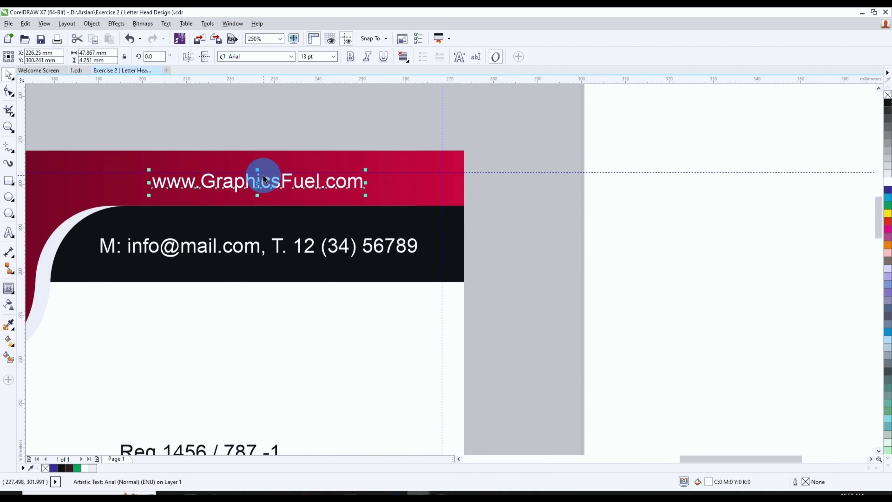
Lower the website text slightly in the crimson header bar and centre it horizontally on the e-mail and phone line
left_click_drag(263, 175, 264, 175)
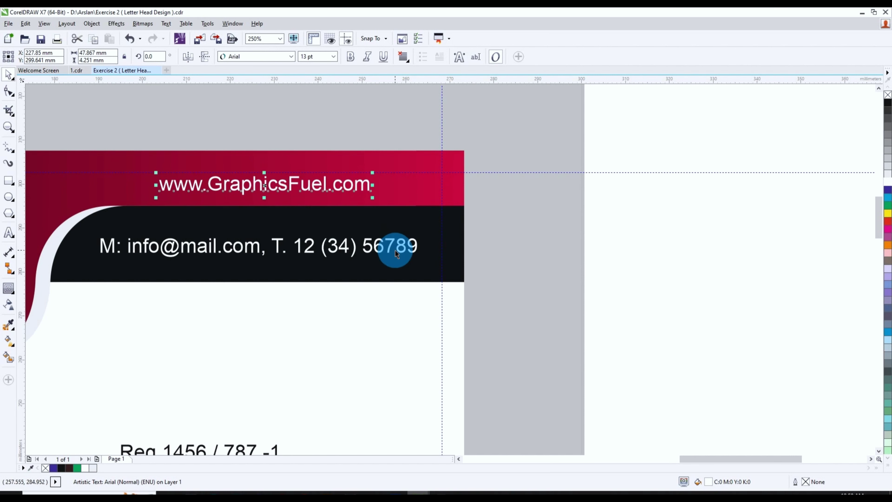
left_click(372, 245, "shift")
key("c")
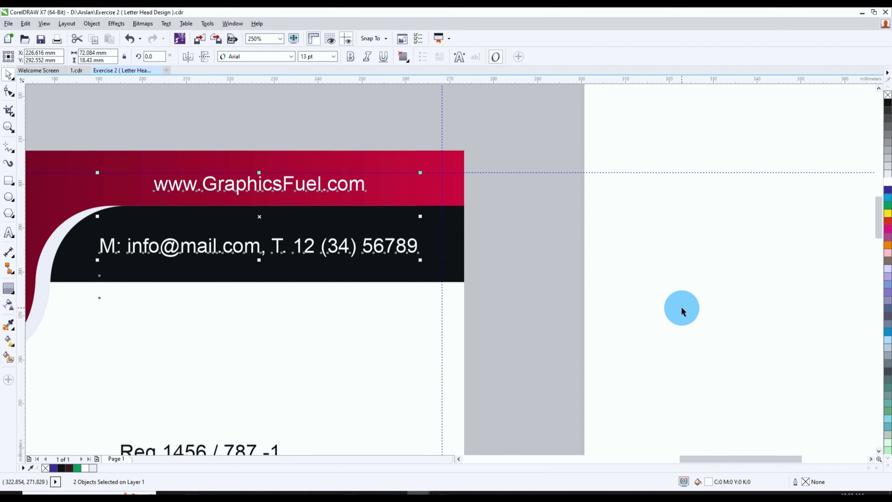
left_click(660, 307)
scroll(472, 175, "down", 2)
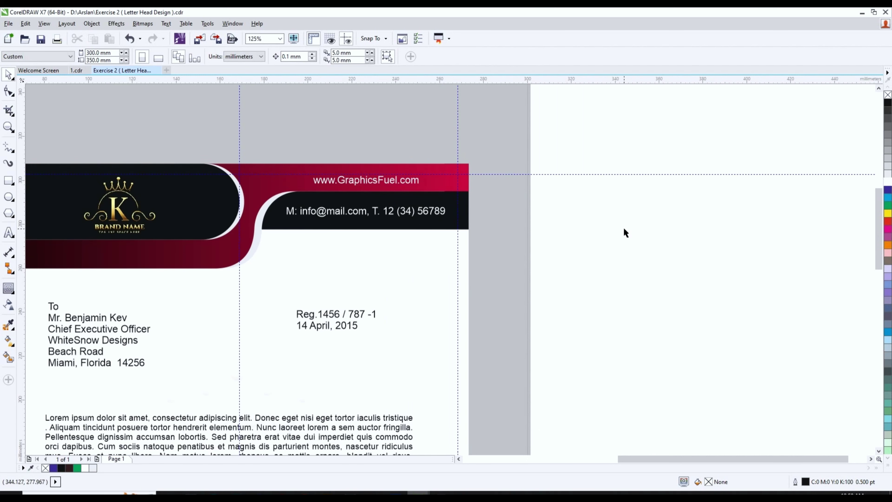
scroll(472, 175, "down", 4)
scroll(442, 184, "up", 3)
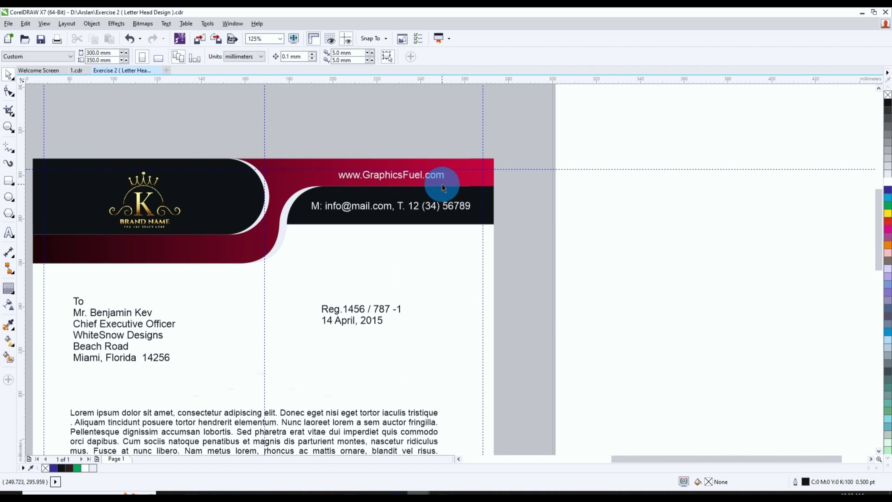
scroll(400, 177, "down", 3)
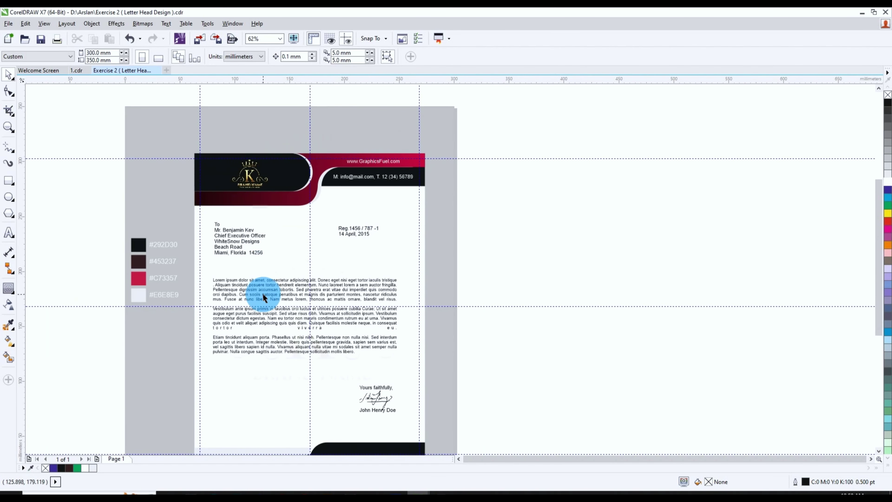
Shift the recipient address block slightly inward and move the registration number and date block closer to the page's outer margin
left_click(250, 252)
left_click(239, 236)
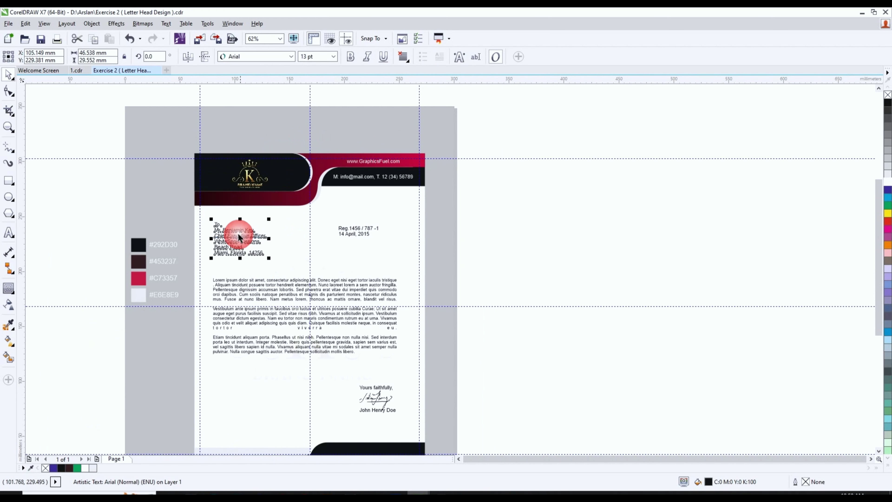
left_click_drag(240, 239, 244, 241)
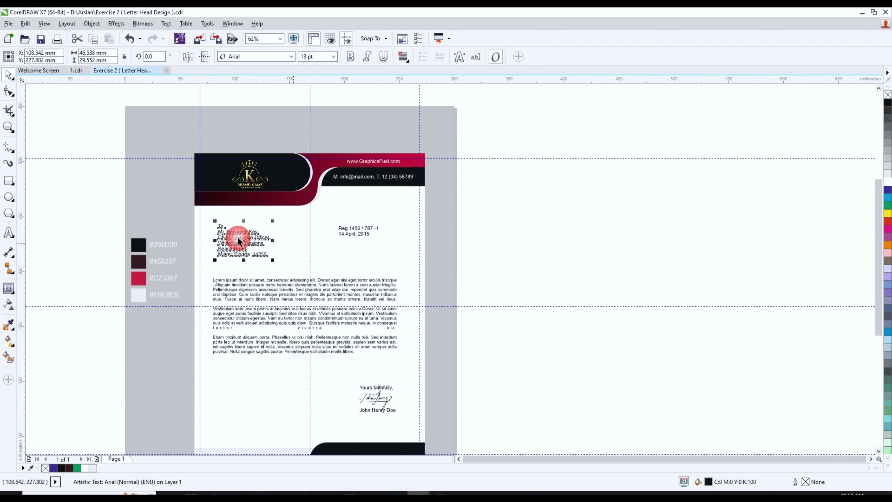
left_click(361, 238)
left_click_drag(361, 238, 369, 238)
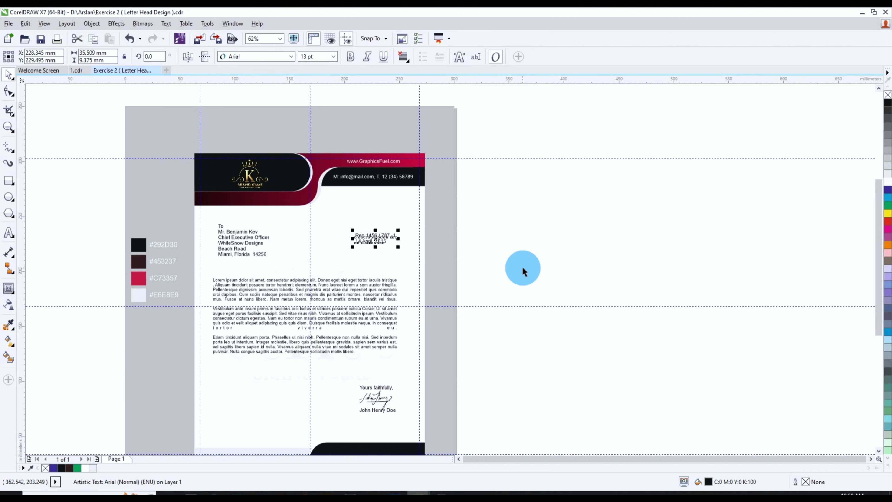
left_click(521, 267)
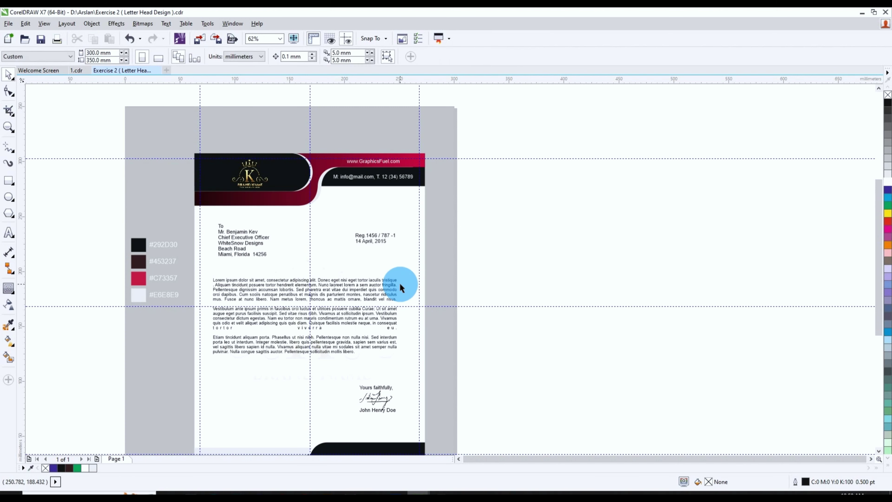
Select the closing text and signature together and shift them slightly toward the page's outer margin above the footer
left_click_drag(527, 306, 296, 362)
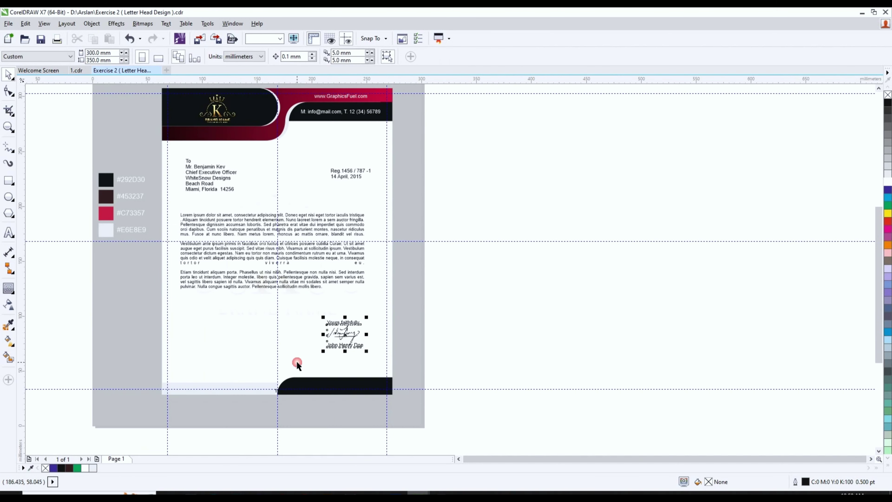
scroll(343, 346, "up", 1)
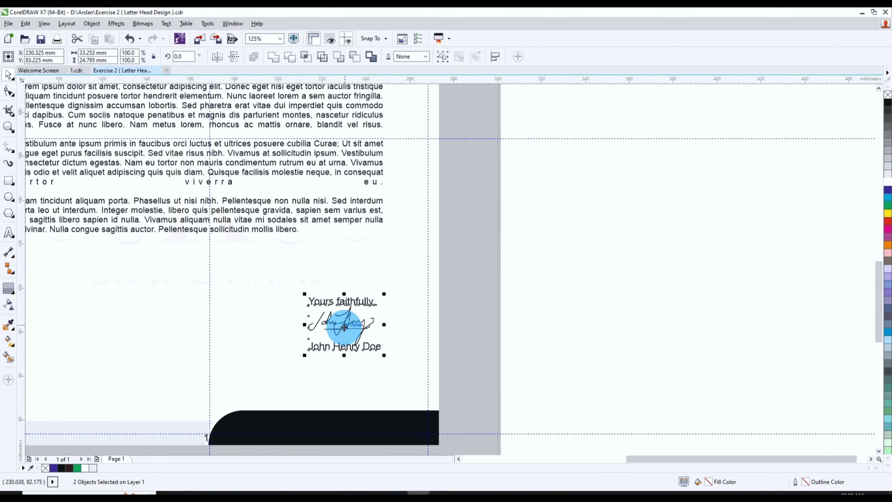
left_click_drag(345, 327, 345, 322)
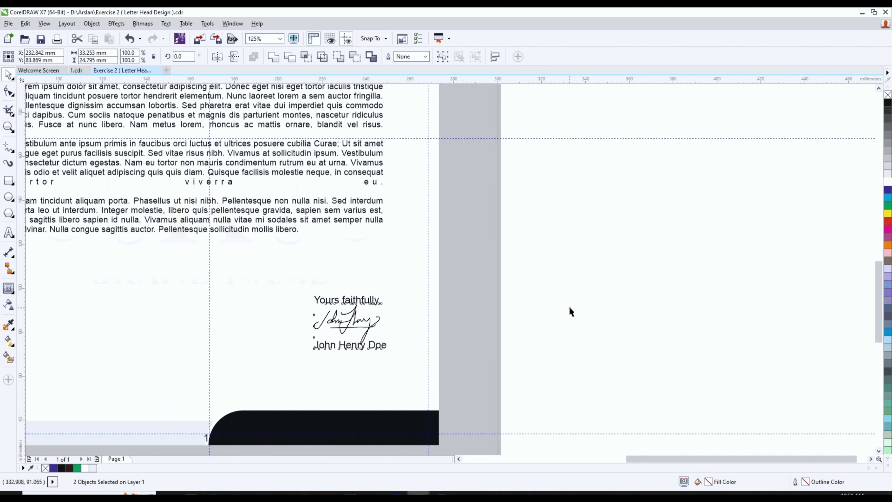
left_click(368, 294)
scroll(368, 293, "down", 2)
left_click(345, 385)
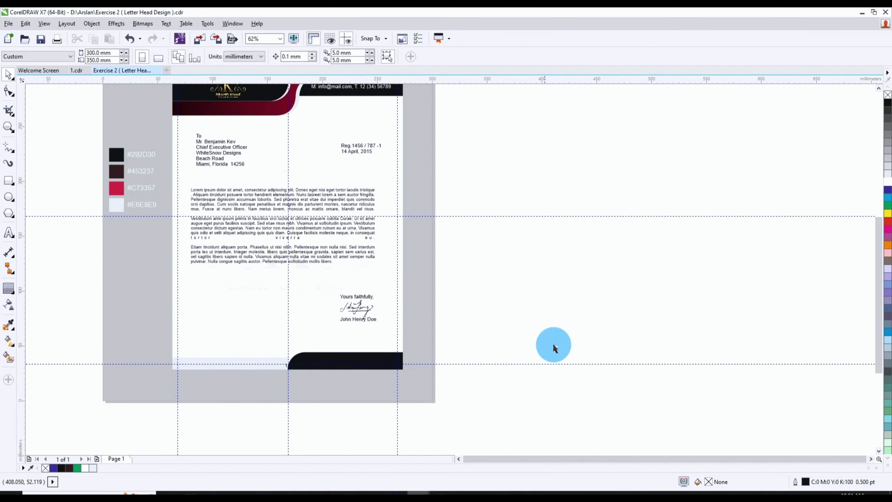
Colour the street address text white and position it in the middle of the black footer band
left_click_drag(551, 345, 233, 408)
left_click(580, 391)
scroll(330, 372, "up", 2)
left_click(246, 366)
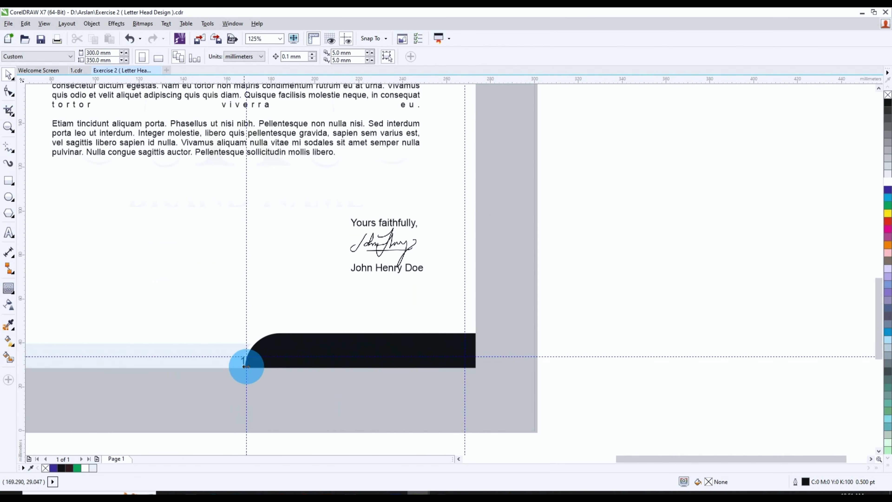
left_click(246, 365)
left_click(264, 360)
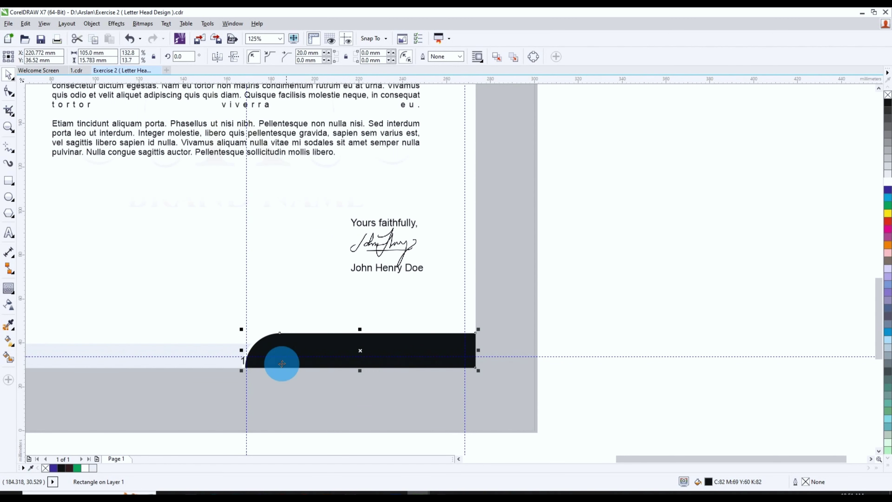
left_click(629, 398)
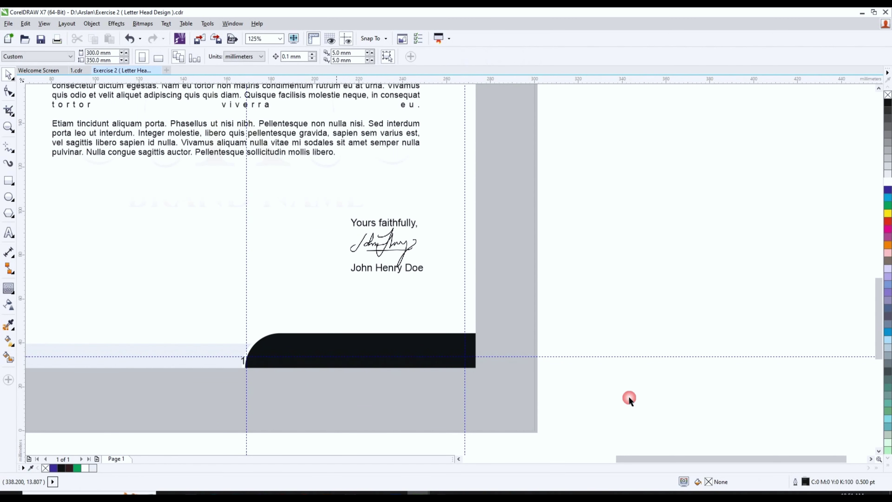
left_click(243, 362)
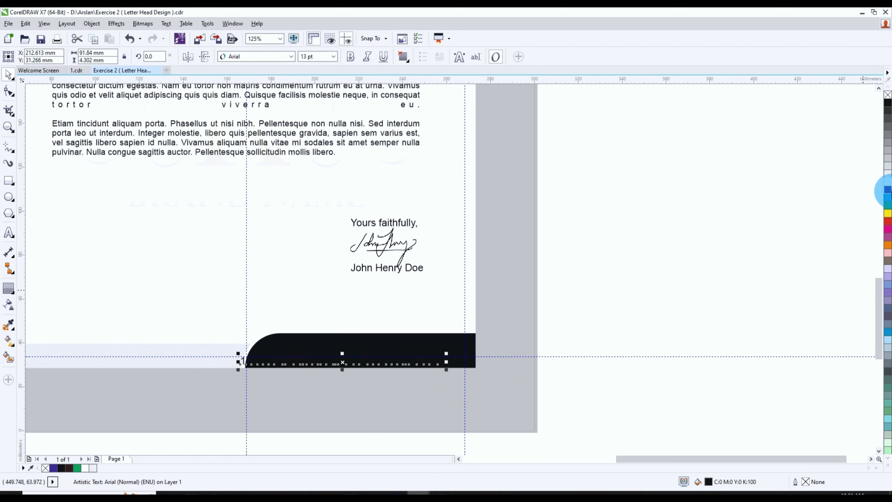
left_click(888, 184)
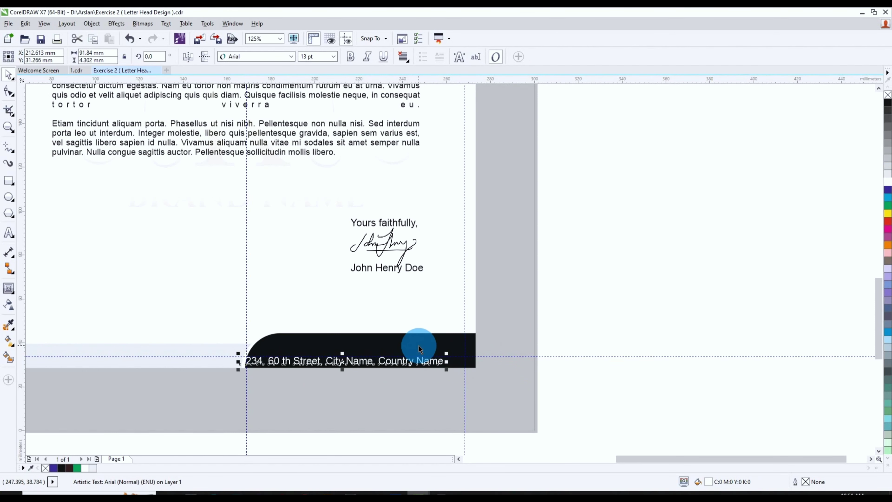
left_click(596, 326)
key("F3")
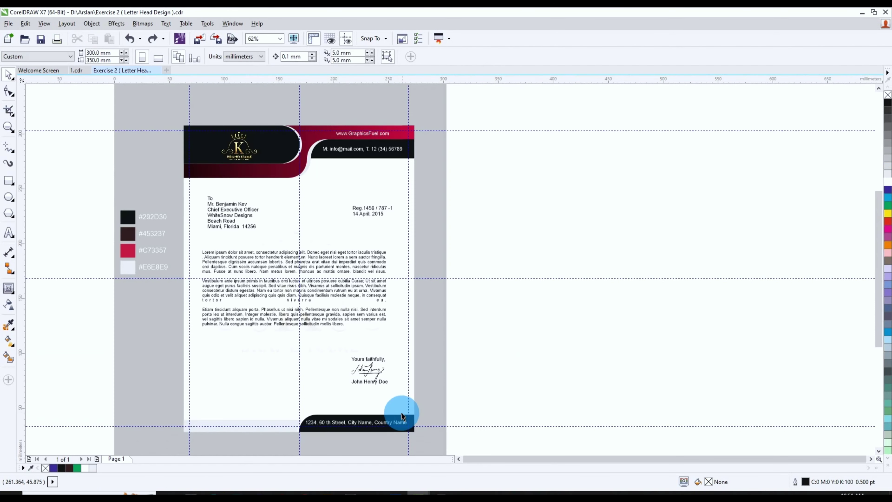
Set the font of the website text, the e-mail and phone line and the recipient address to Cambria
scroll(358, 121, "up", 5)
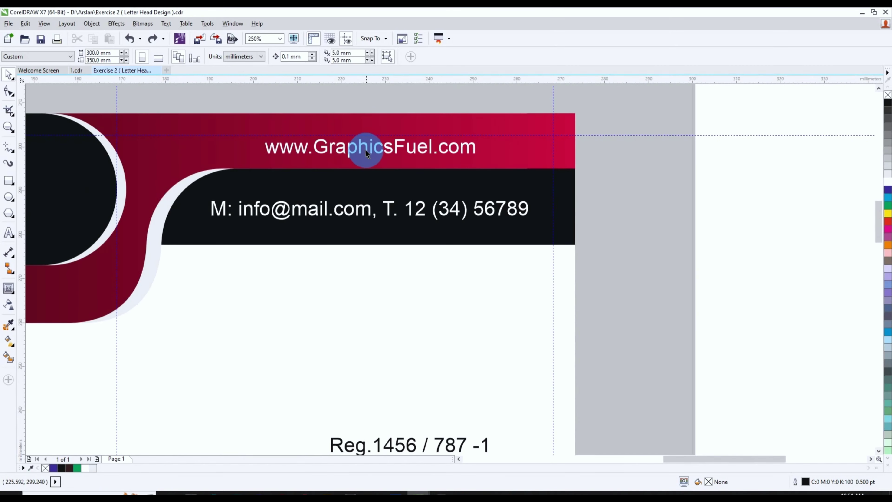
left_click(367, 152)
left_click(266, 60)
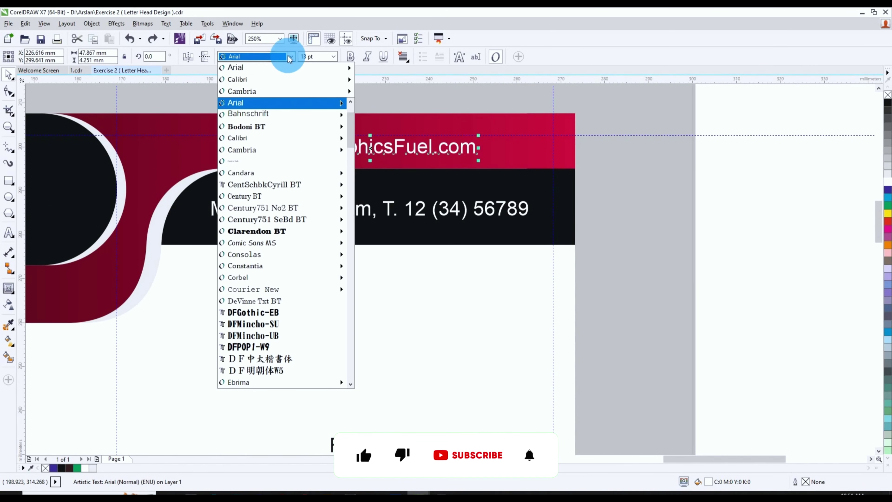
left_click(253, 150)
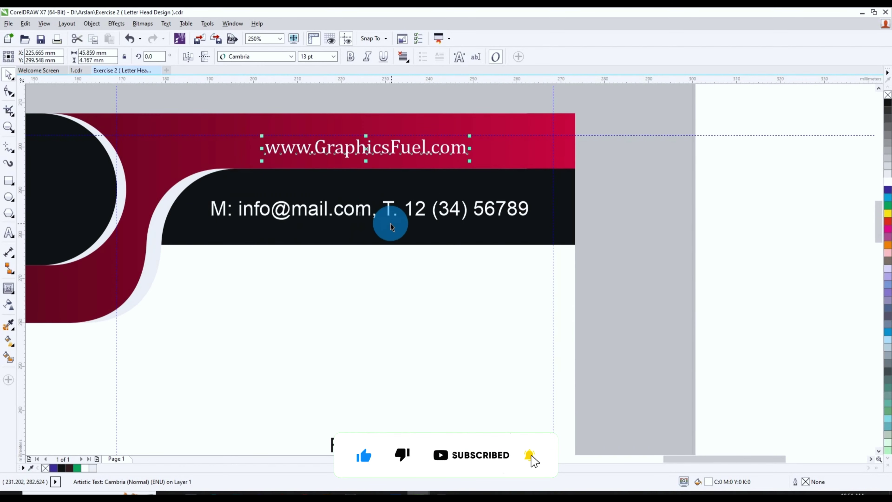
left_click(375, 216)
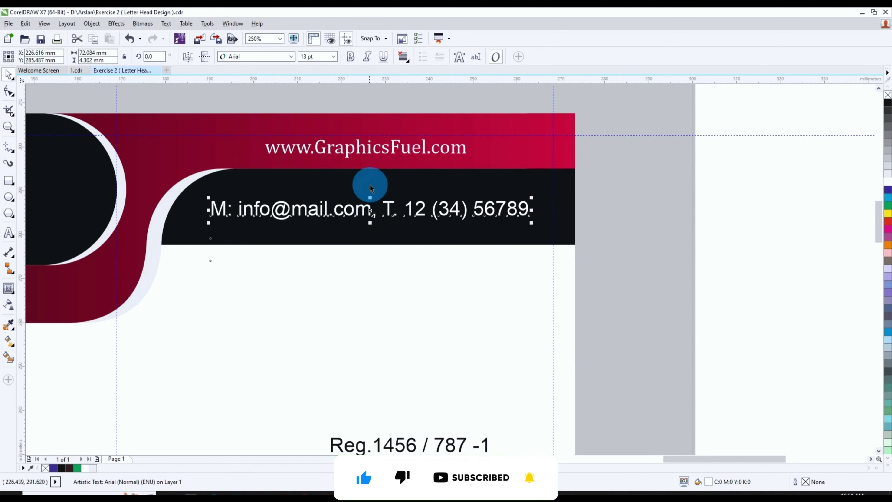
left_click(290, 56)
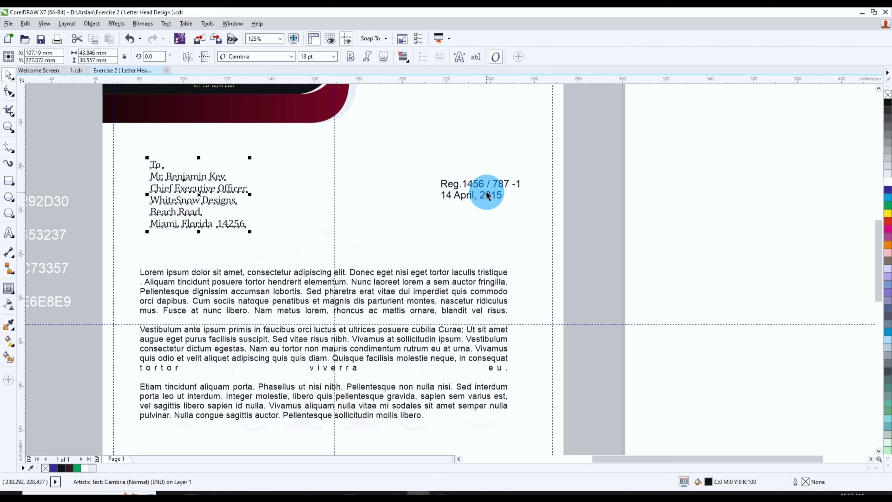
Set the registration and date lines, the closing text and the footer address to Cambria, and show the whole page
scroll(487, 195, "down", 5)
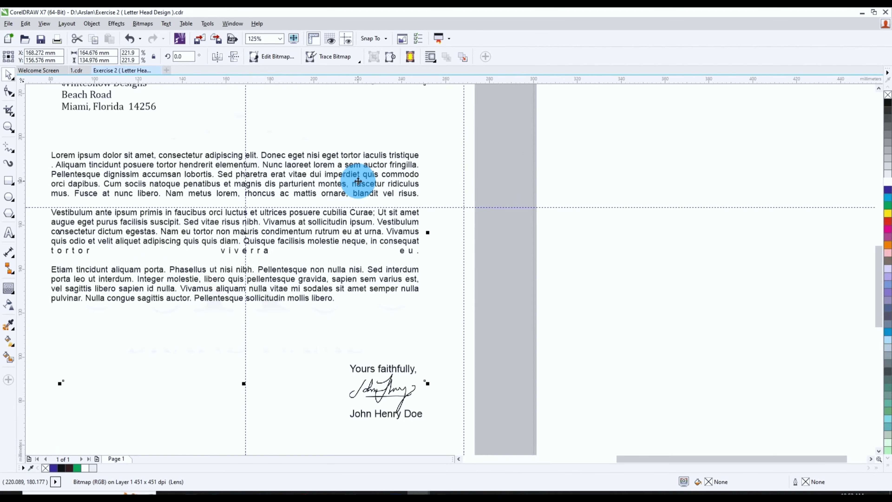
scroll(393, 285, "down", 1)
scroll(378, 259, "up", 1)
scroll(458, 372, "down", 1)
left_click(457, 372)
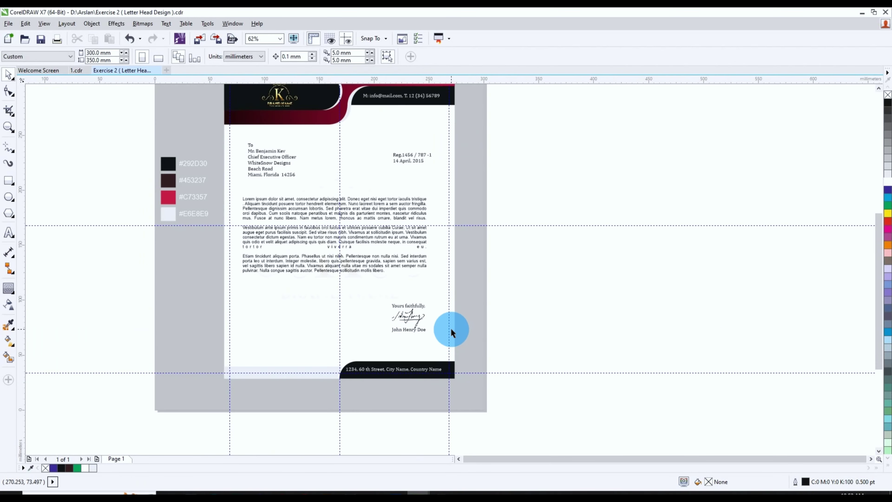
key("shift+F4")
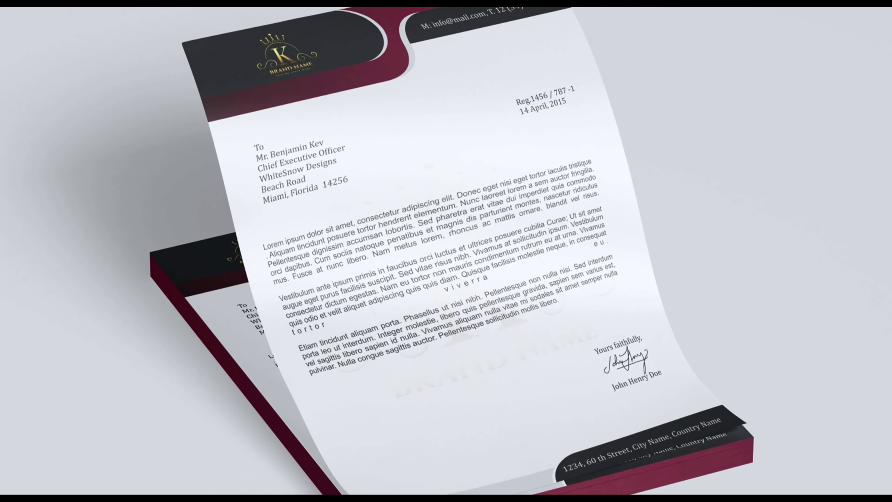